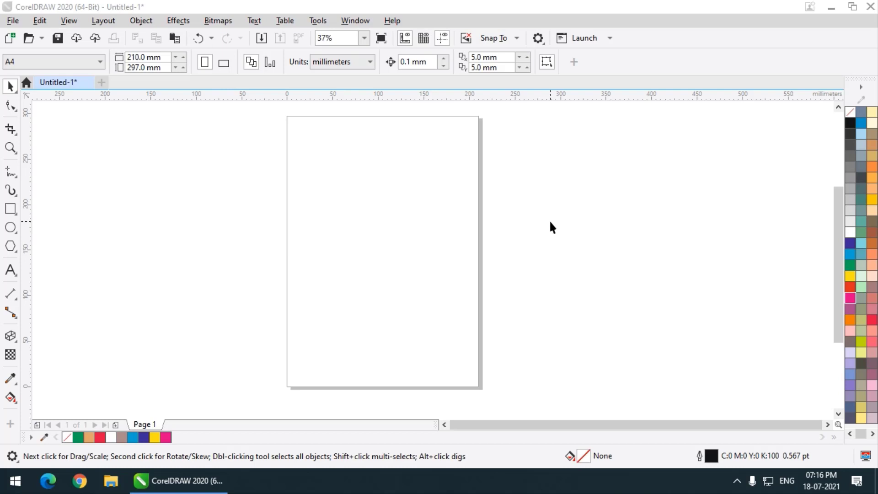
click(11, 337)
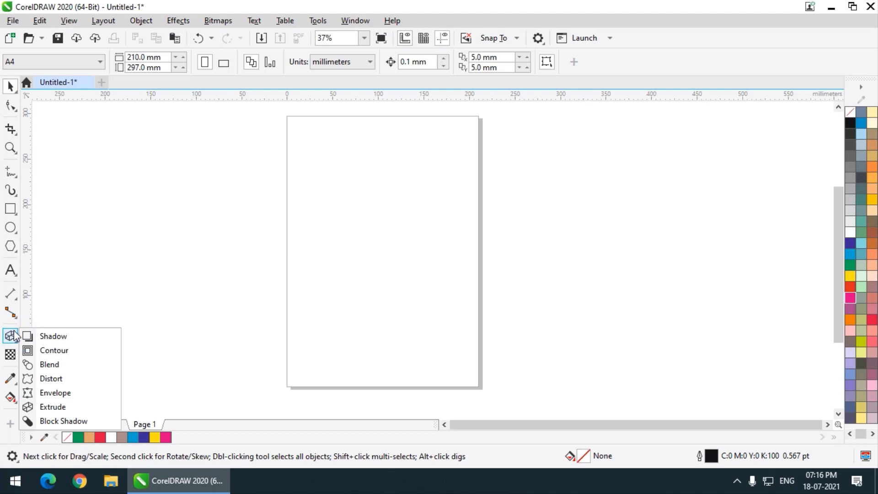
mouse_move(10, 209)
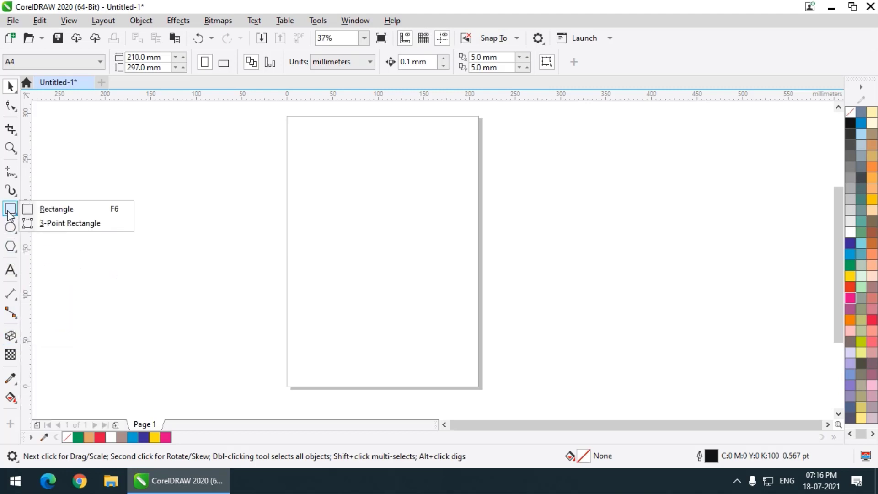
click(47, 209)
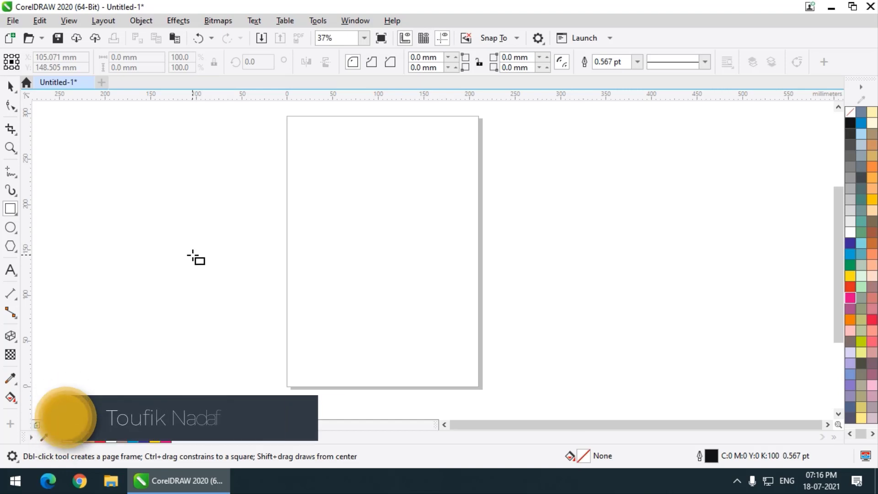
Draw a circle about 147 mm in diameter, fill it with red and shift it slightly left
click(12, 229)
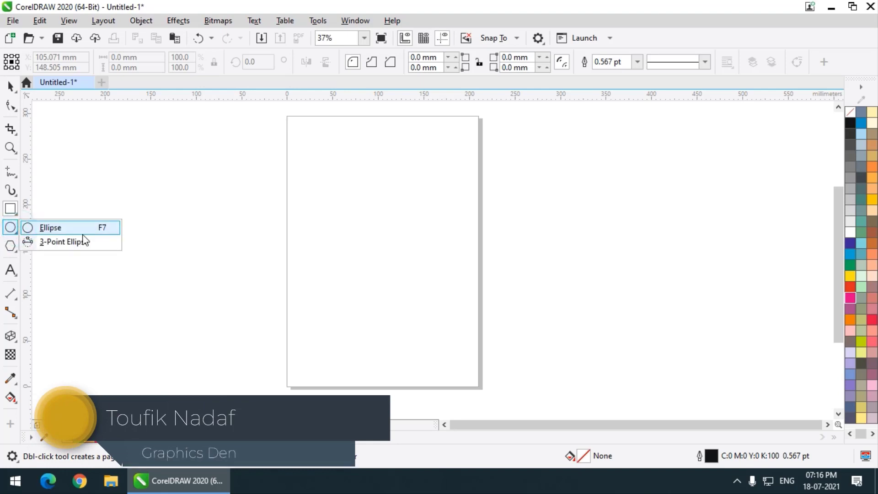
click(75, 226)
drag(177, 197, 312, 312)
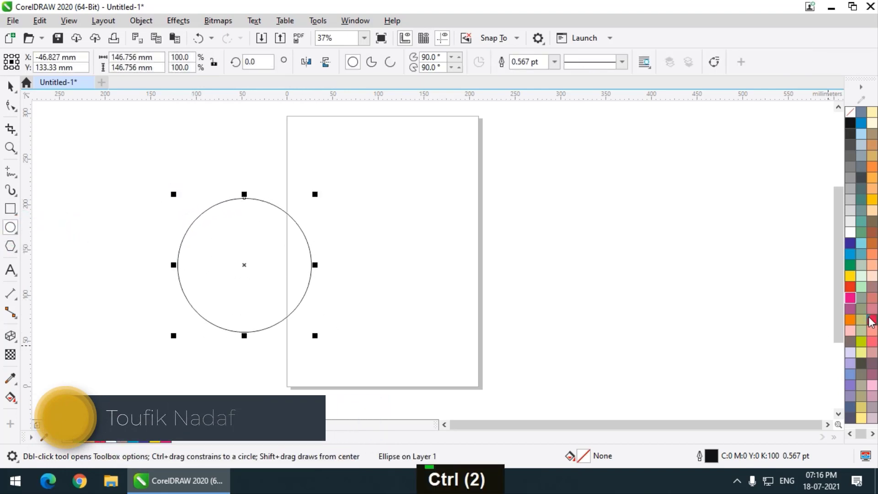
click(871, 319)
click(10, 86)
drag(247, 239, 229, 236)
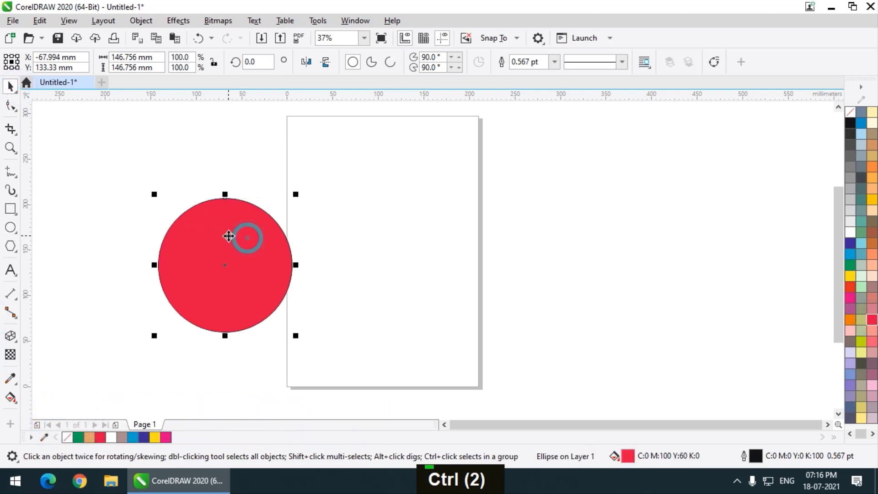
Activate the Extrude tool for the red circle and display the detailed Extrude settings
click(10, 336)
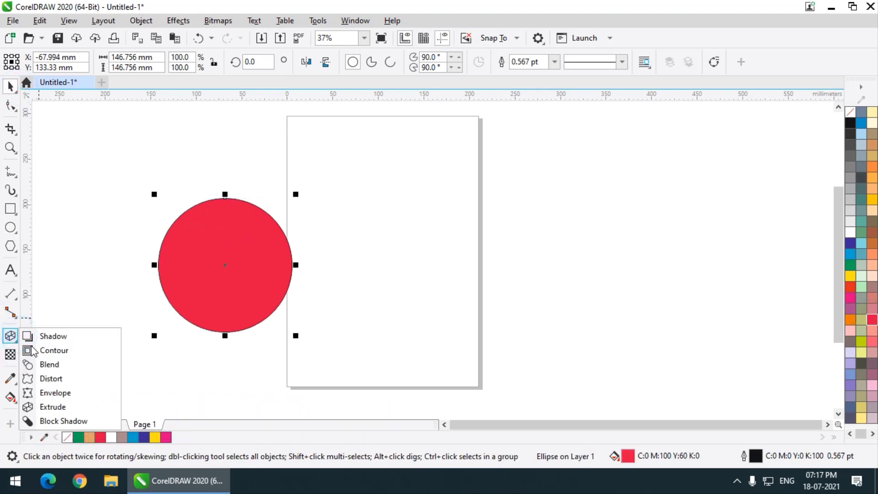
click(73, 408)
click(180, 22)
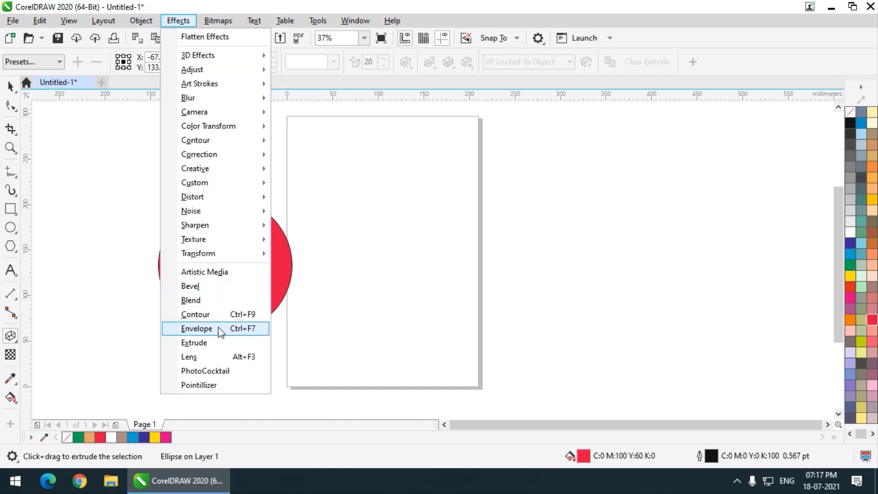
click(212, 343)
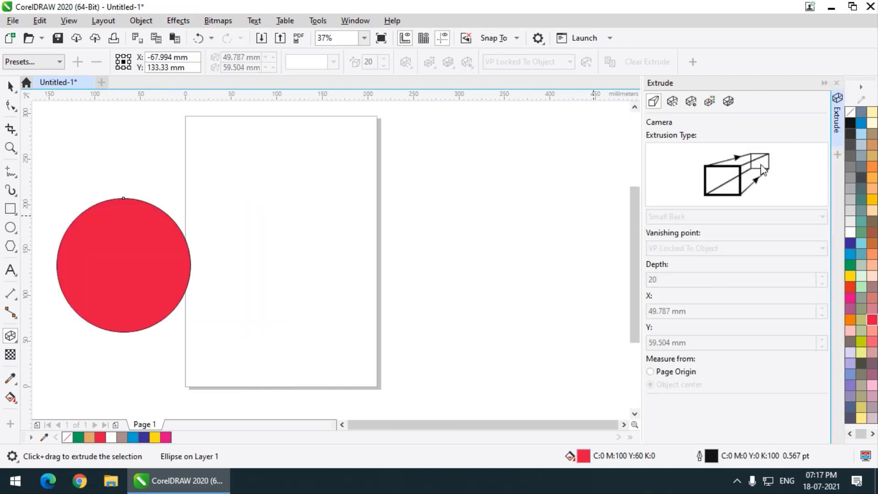
Move the red circle horizontally onto the page and close the detailed Extrude settings
double_click(10, 86)
drag(112, 212, 232, 245)
click(836, 83)
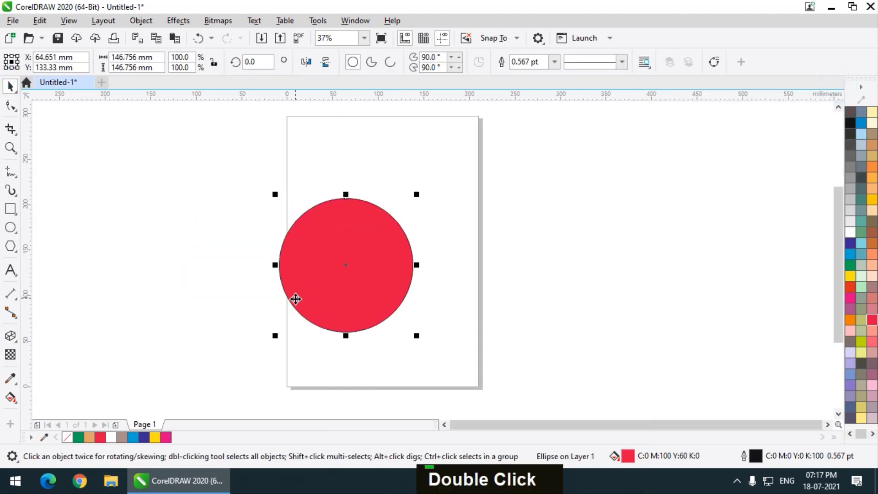
Extrude the red circle toward the upper right at depth 20 and rotate it in 3D into an angled cylinder
click(10, 336)
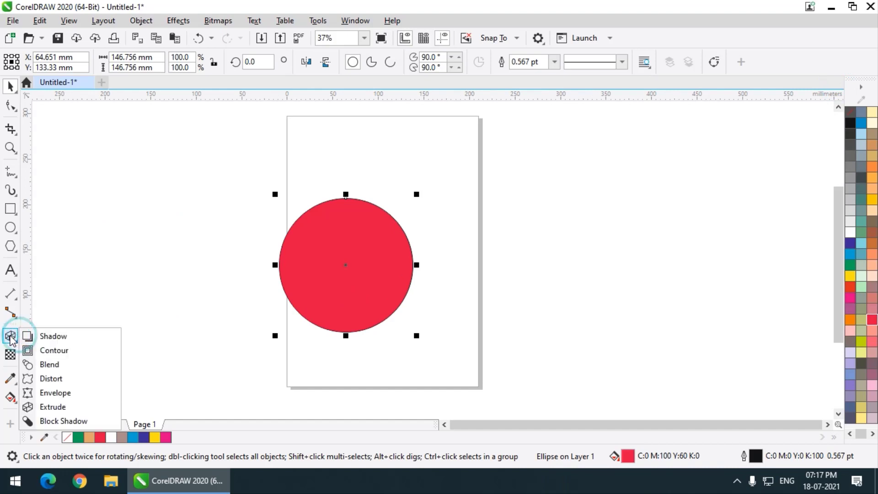
click(53, 406)
drag(345, 284, 495, 222)
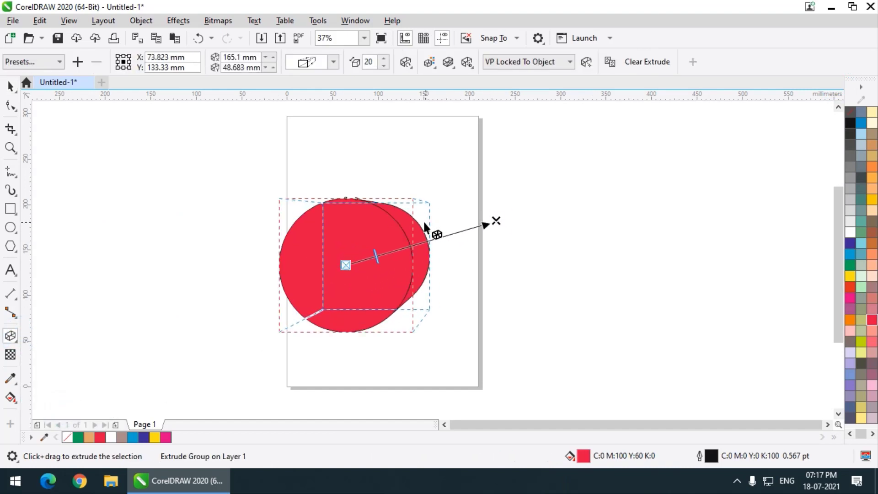
click(384, 244)
mouse_move(384, 239)
mouse_down()
mouse_move(362, 254)
mouse_move(394, 244)
mouse_up()
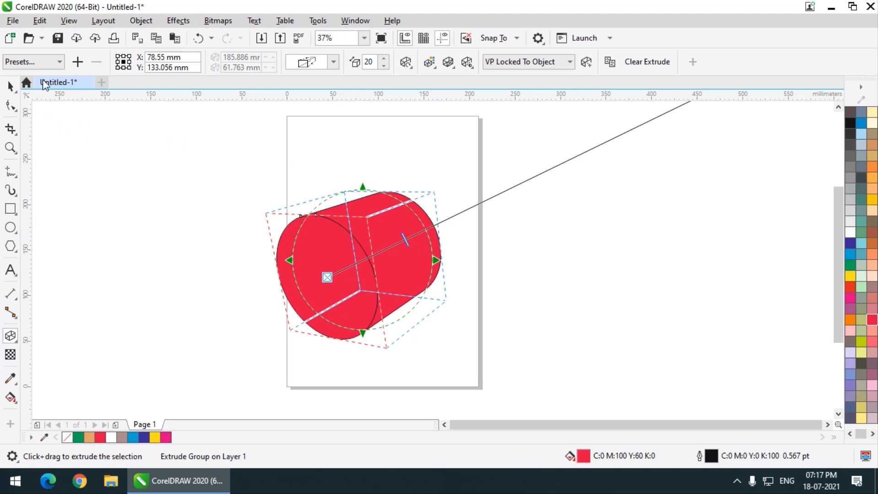
Change the extrusion type to the one projecting backward to a larger rear face, and rotate the shape in 3D
click(40, 62)
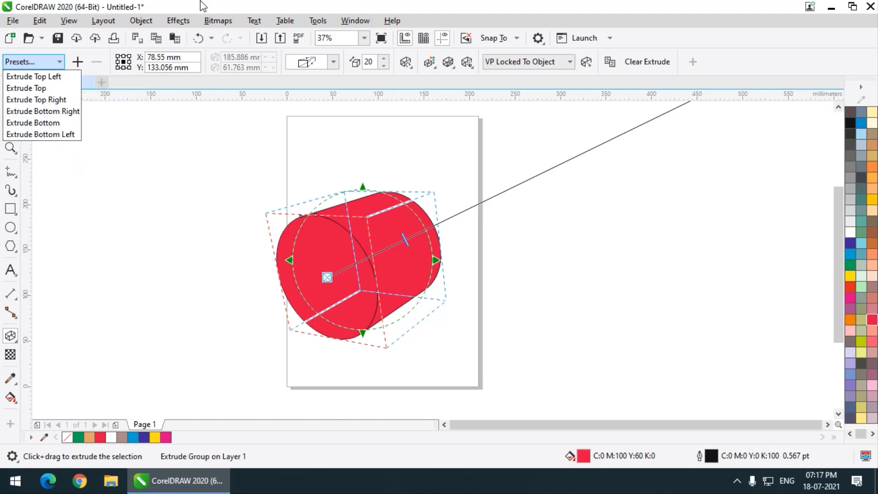
click(200, 19)
click(332, 63)
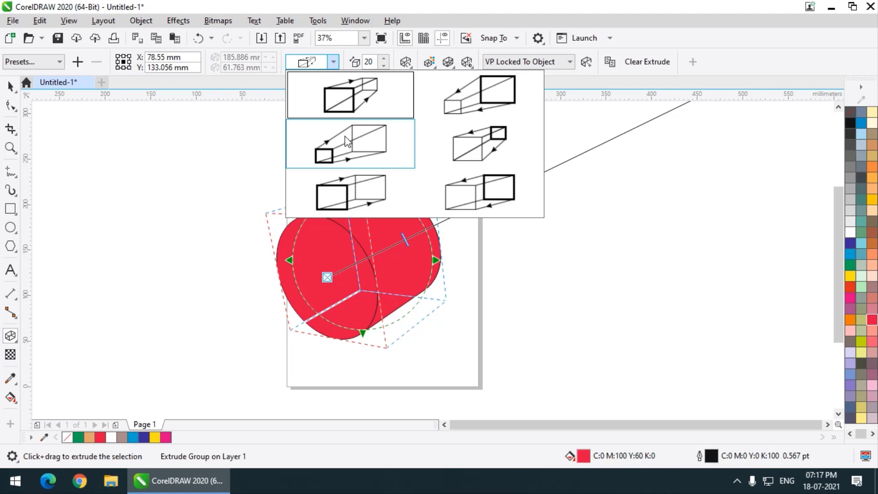
click(359, 147)
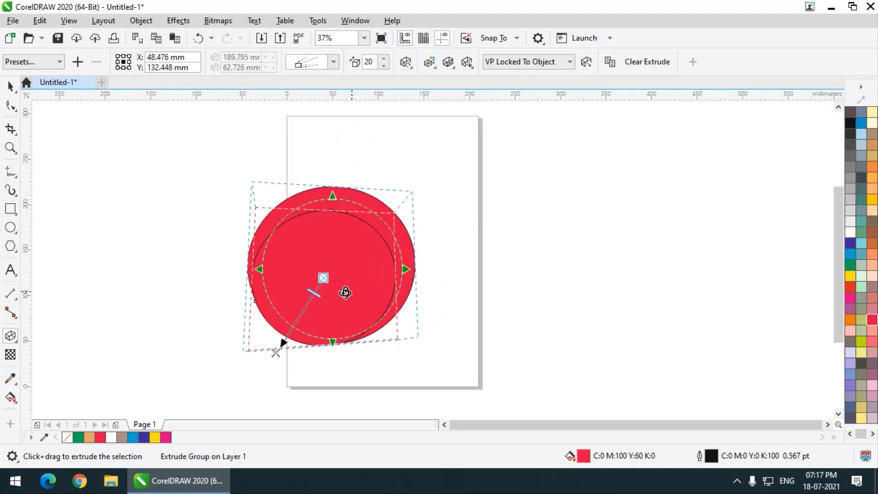
drag(338, 265, 333, 241)
scroll(333, 240, up, 2)
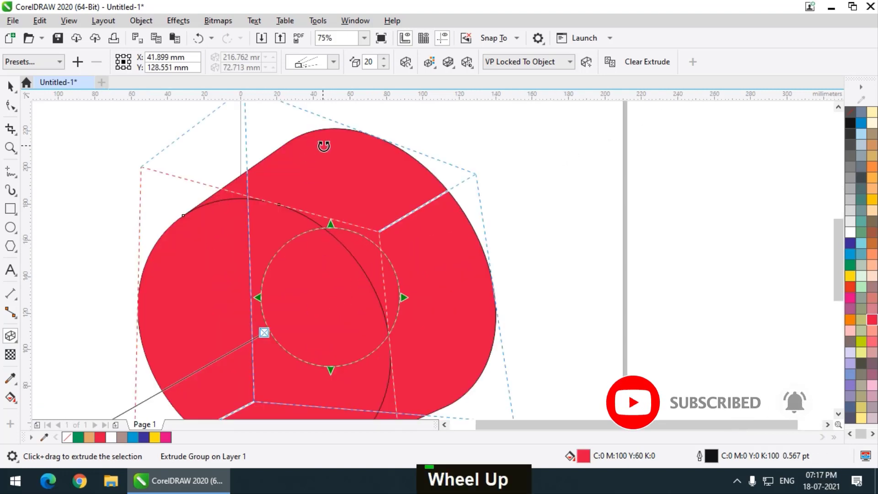
scroll(323, 147, down, 2)
scroll(323, 147, up, 2)
scroll(329, 161, down, 2)
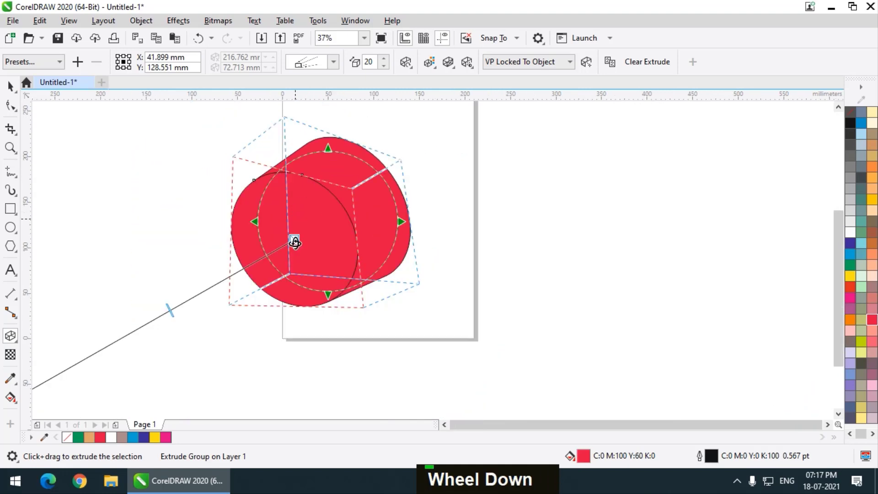
Change the extrusion type to the one projecting forward to a larger front face, and rotate the shape in 3D
click(333, 67)
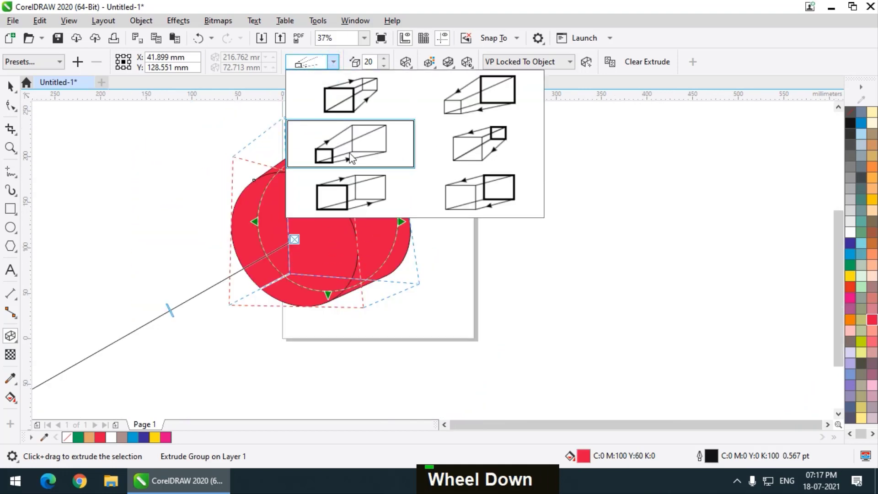
click(480, 151)
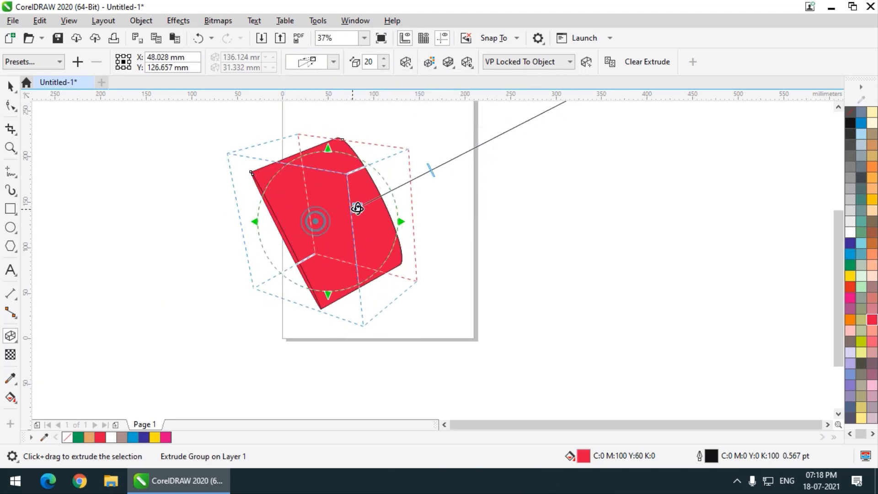
drag(358, 209, 372, 198)
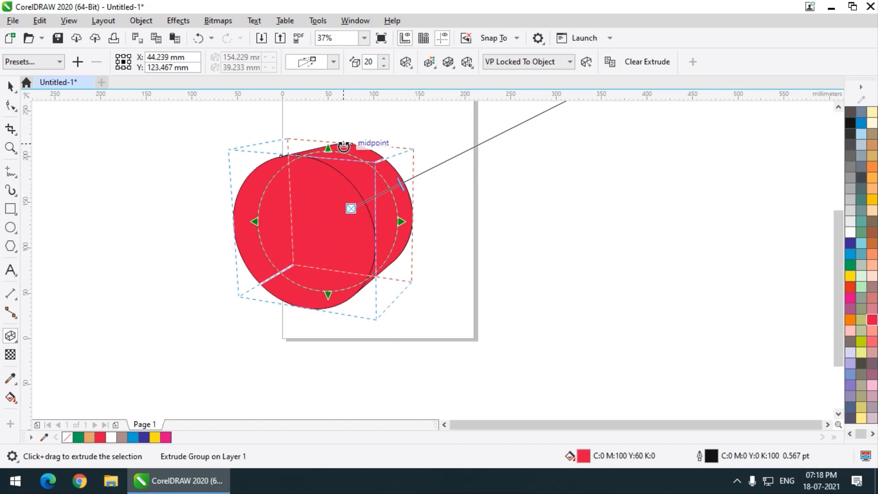
scroll(331, 190, up, 2)
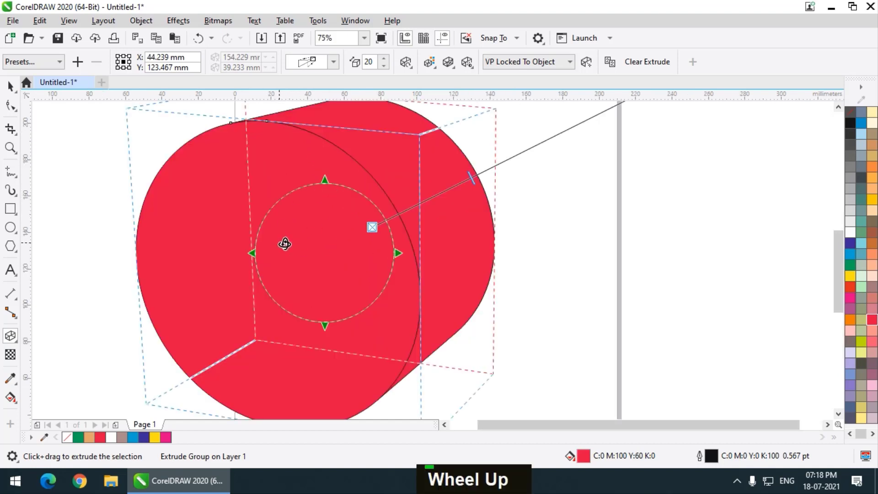
scroll(285, 243, down, 2)
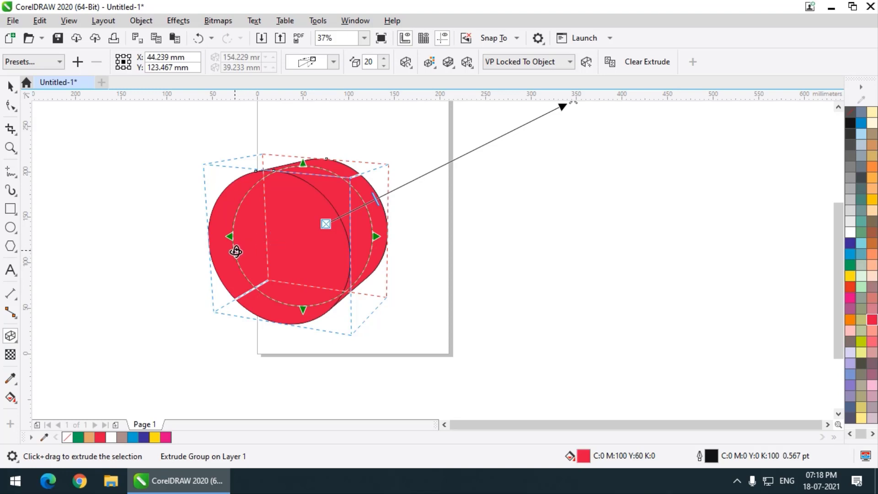
Tilt and spin the extruded circle in 3D until it forms an angled cylinder with its face turned to the left
drag(302, 229, 331, 204)
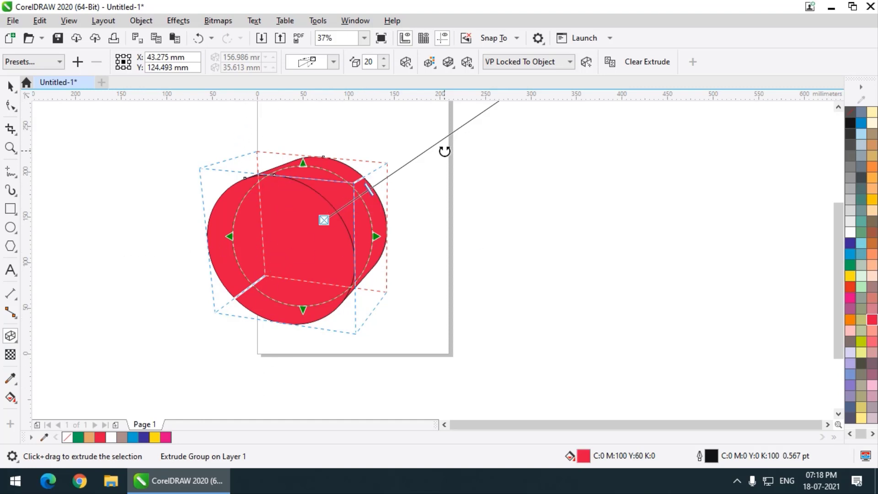
scroll(230, 311, down, 2)
scroll(270, 278, up, 2)
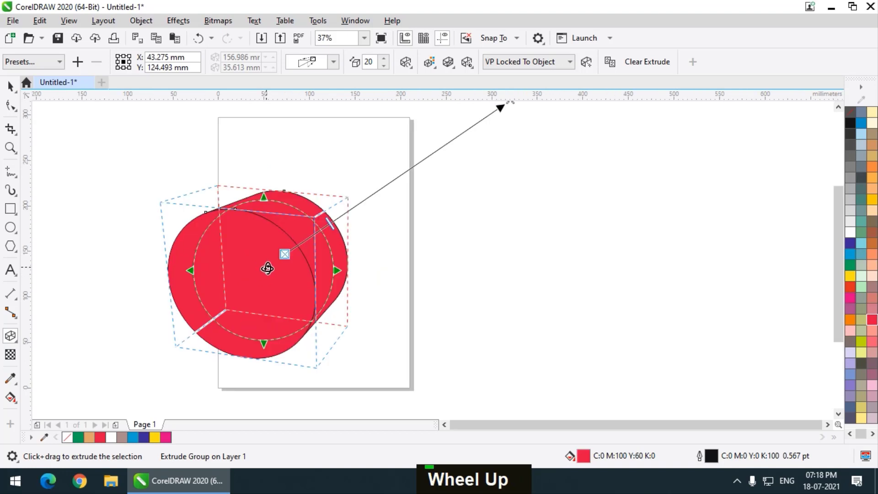
mouse_move(267, 269)
mouse_down()
mouse_move(240, 283)
mouse_move(290, 267)
mouse_move(277, 272)
mouse_up()
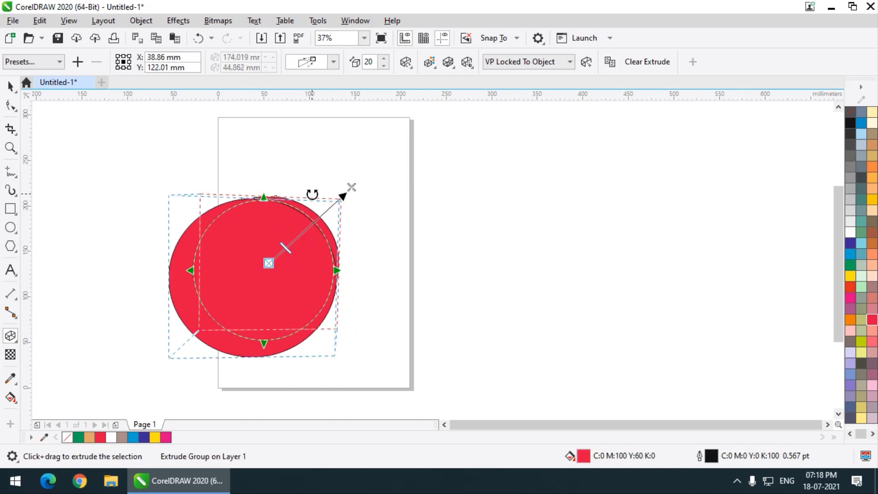
drag(312, 194, 209, 182)
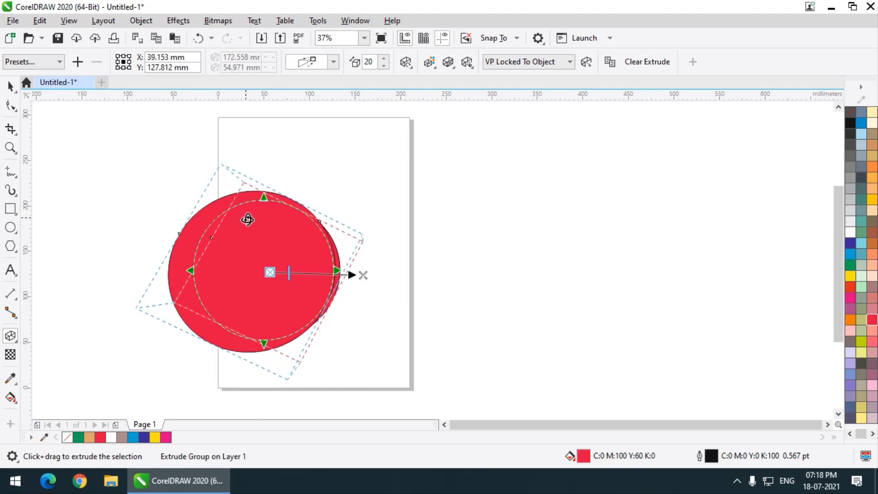
drag(249, 222, 254, 267)
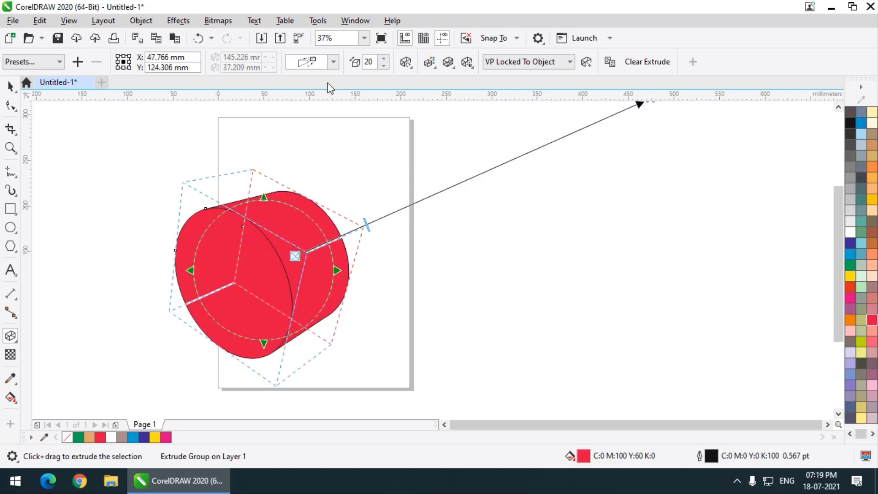
Try the front and back parallel extrusion types on the cylinder, undoing each change
click(334, 62)
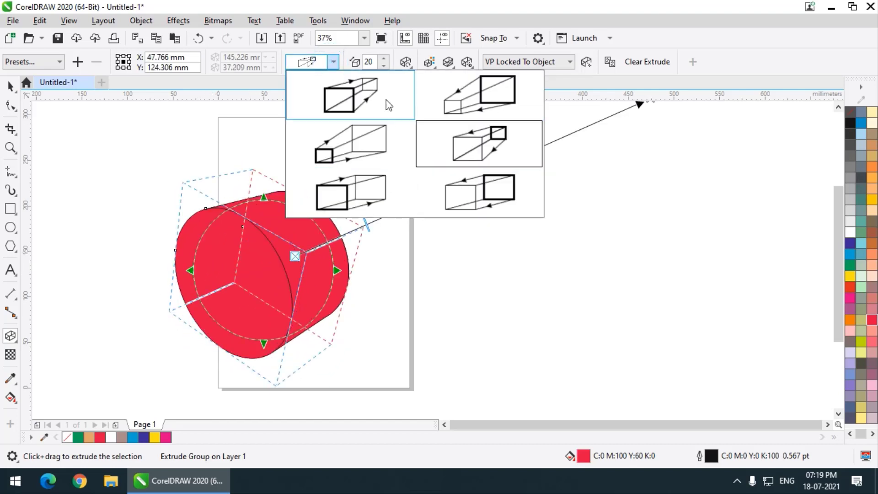
click(471, 203)
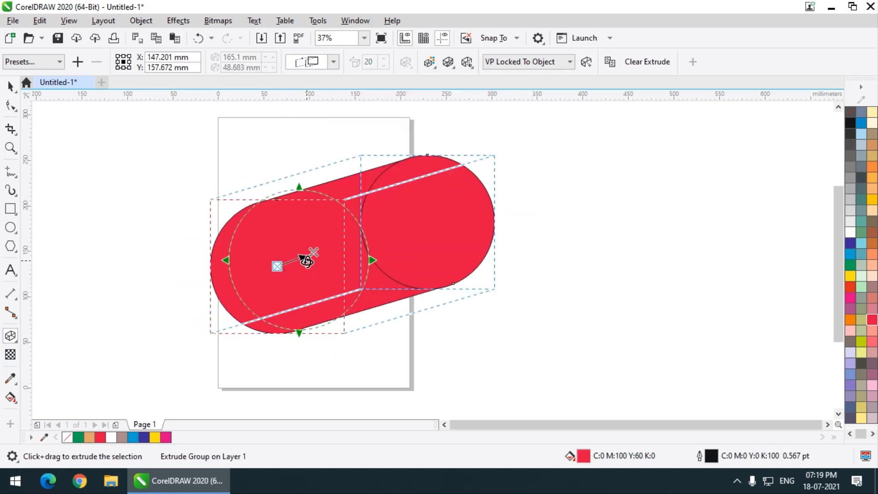
key(ctrl+z)
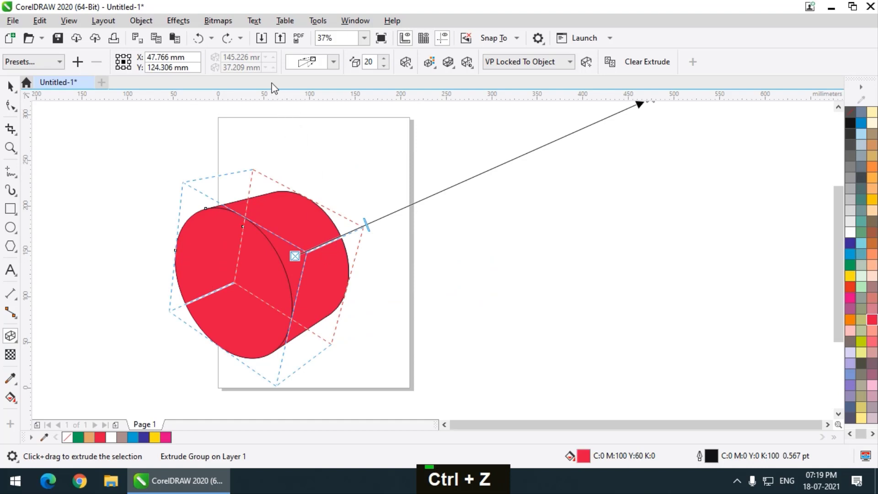
click(320, 65)
click(340, 198)
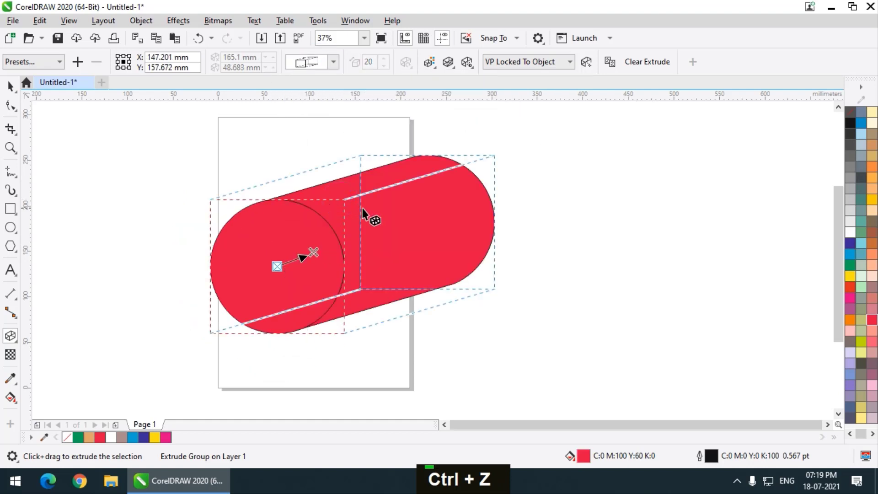
key(ctrl+z)
Set the extrusion type to the one tapering to a smaller back and reduce the depth to 12
click(333, 62)
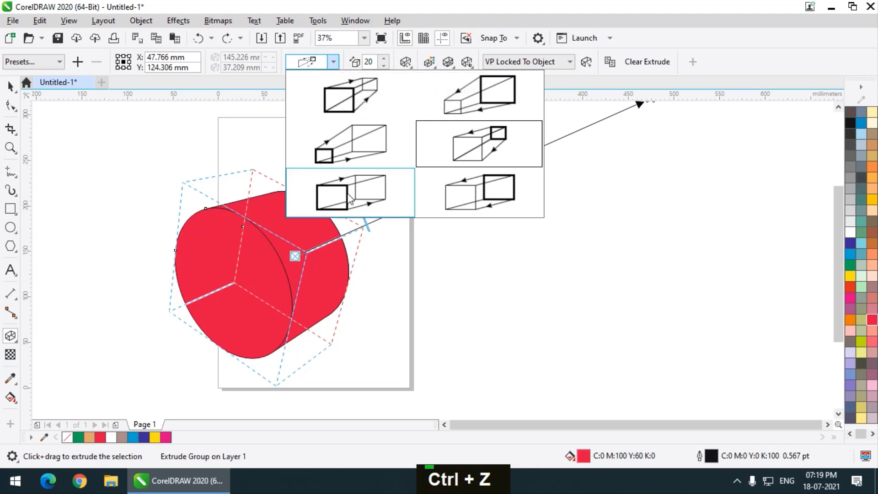
click(352, 103)
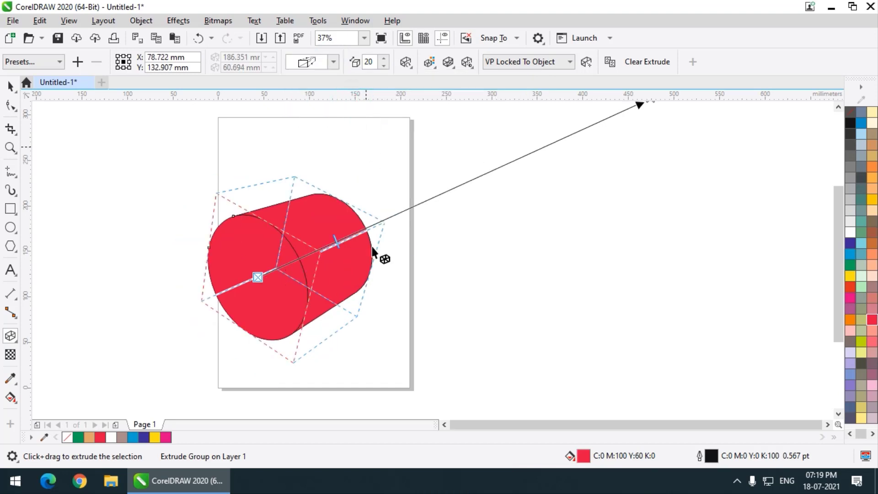
drag(337, 242, 319, 247)
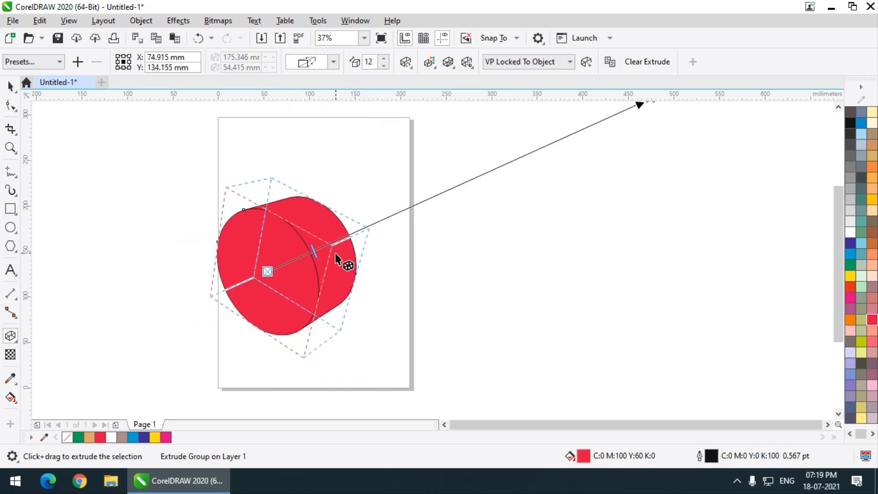
Increase the cylinder's extrusion depth to 17
scroll(335, 253, up, 2)
scroll(336, 253, down, 2)
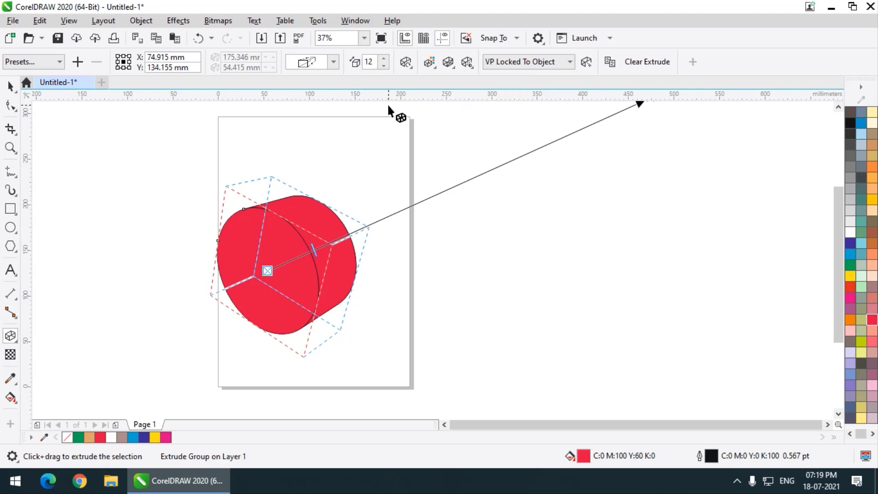
double_click(385, 59)
drag(385, 66, 385, 68)
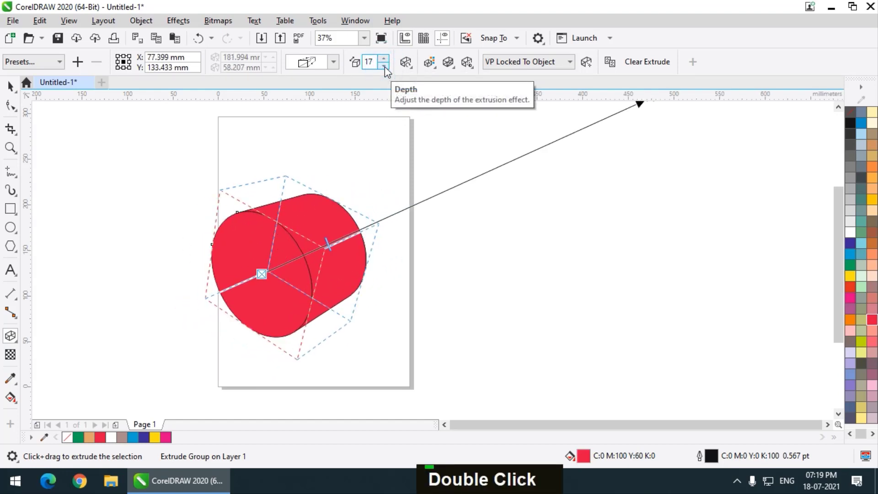
Vary the cylinder's length along its extrusion vector between depths of 54 and 8, finishing at a depth of 15
scroll(336, 234, up, 2)
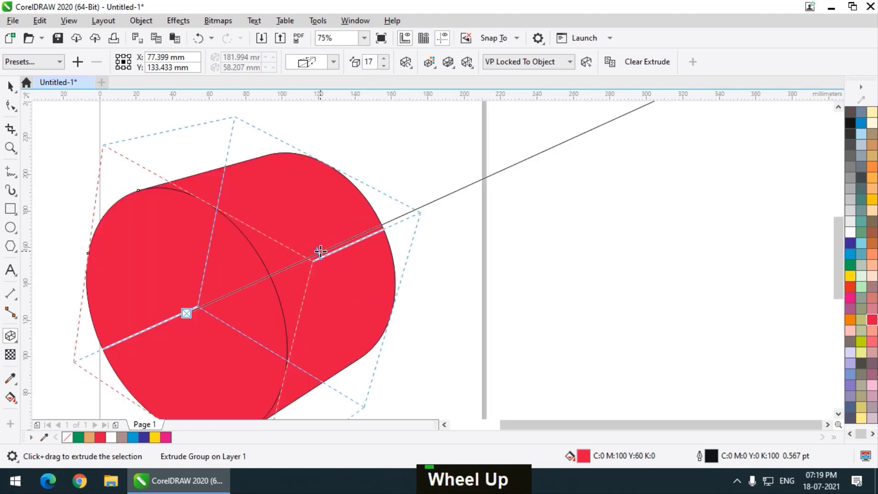
drag(320, 251, 476, 200)
scroll(226, 276, down, 2)
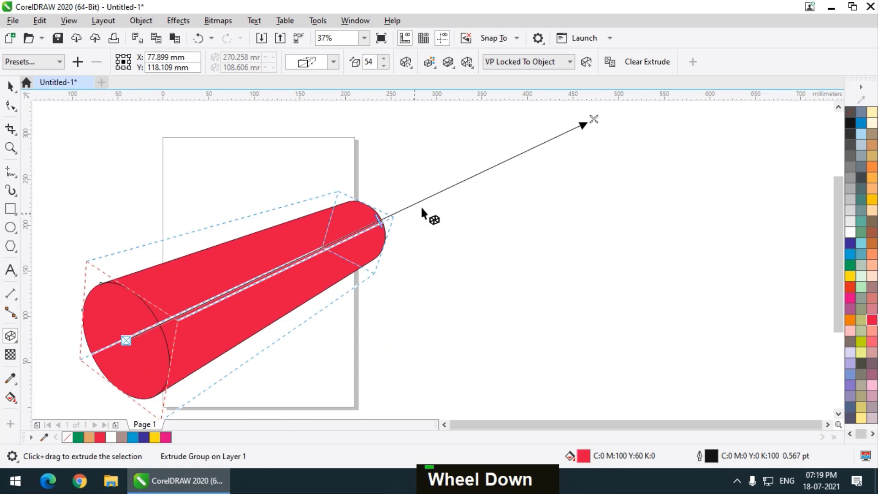
drag(379, 224, 248, 274)
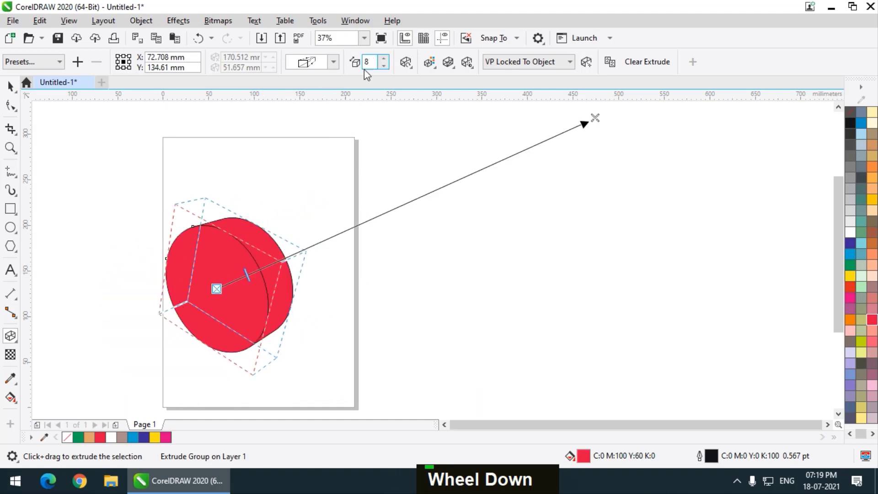
drag(247, 274, 262, 259)
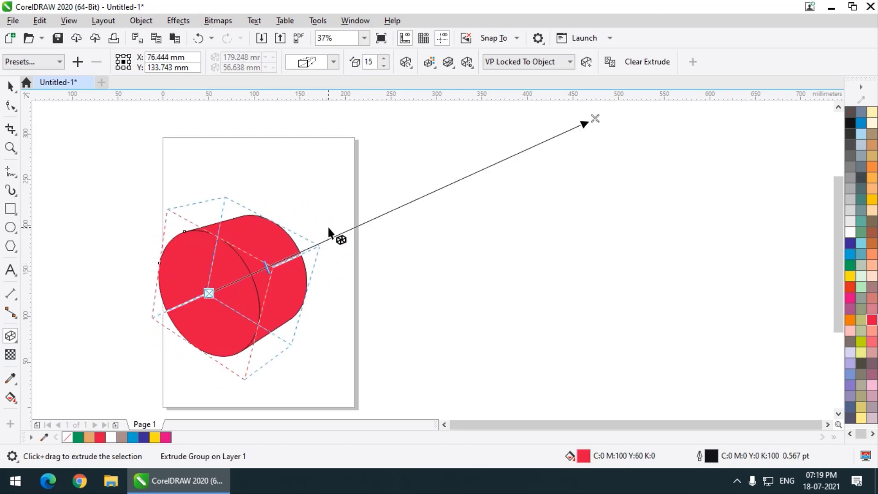
Rotate the extrusion until its face points almost straight forward, and tilt it back into an angled cylinder directly on the canvas
click(406, 61)
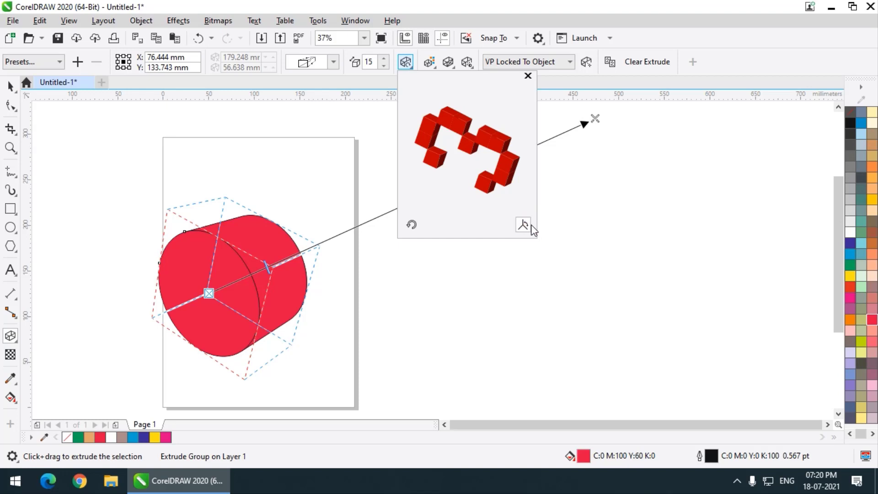
drag(513, 166, 490, 116)
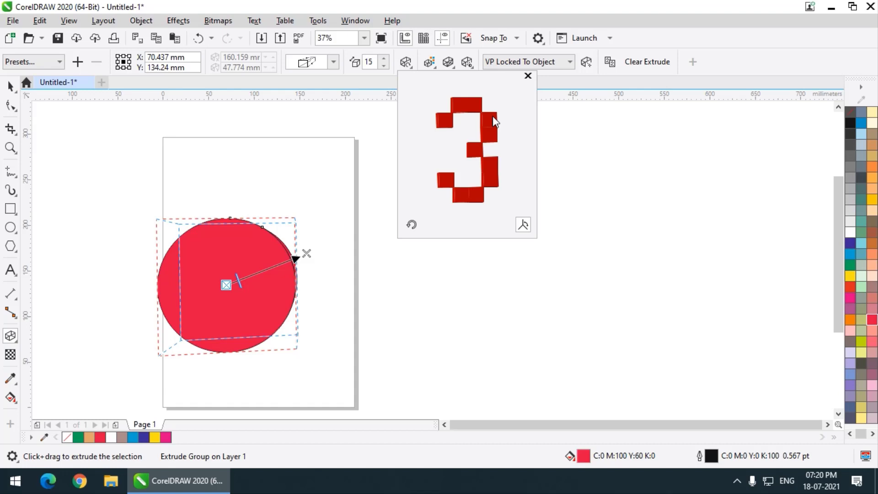
click(250, 260)
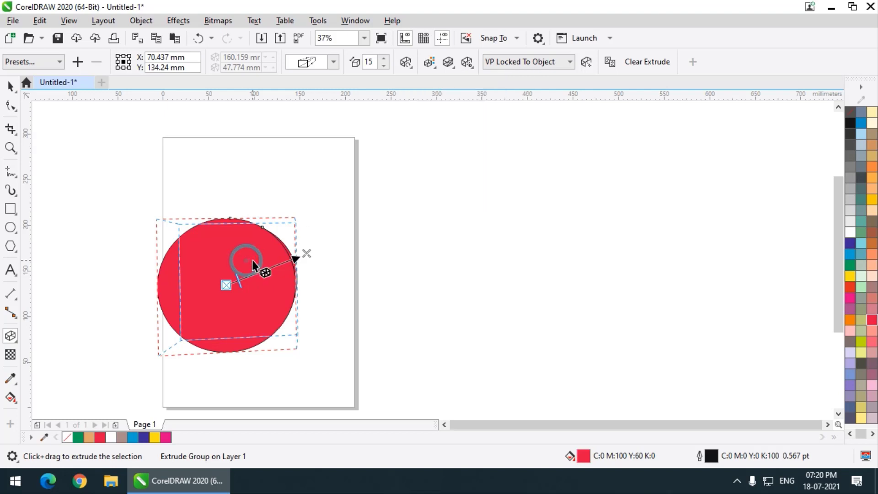
drag(263, 261, 267, 296)
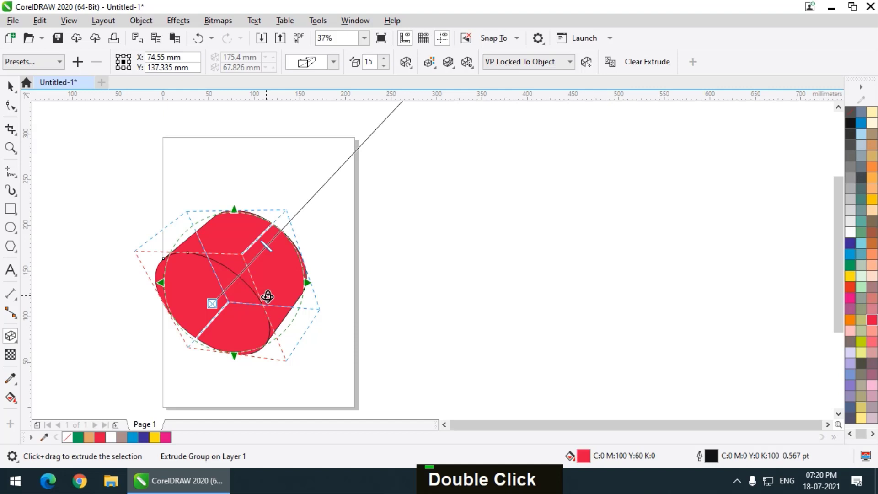
Rotate the extrusion with the 3D rotation preview so the front face turns slightly down and left, showing the cylinder's upper side
click(406, 62)
drag(479, 124, 506, 124)
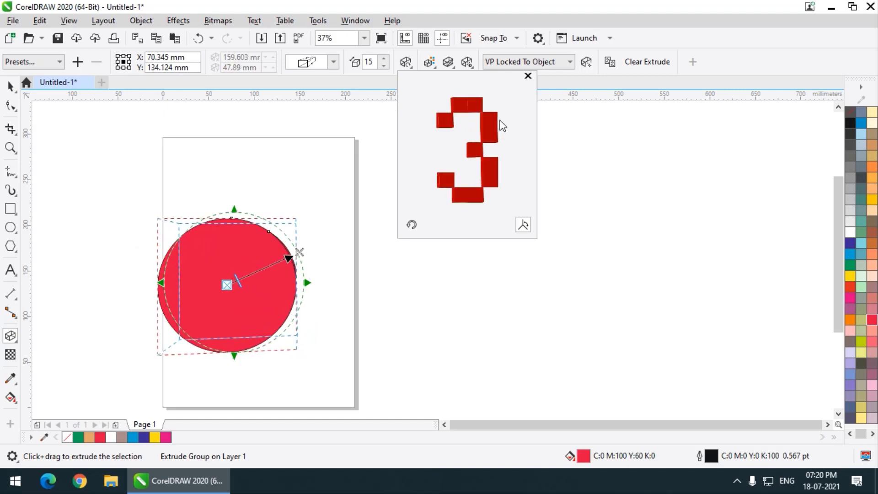
mouse_move(497, 121)
mouse_down()
mouse_move(492, 129)
mouse_move(500, 129)
mouse_up()
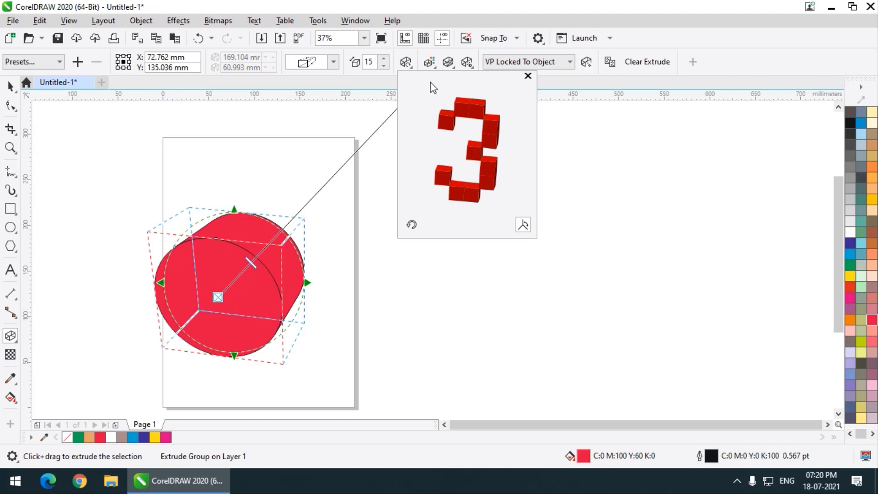
Give the extruded side a solid brownish-orange color of C 7, M 55, Y 94, K 26
click(429, 62)
click(429, 63)
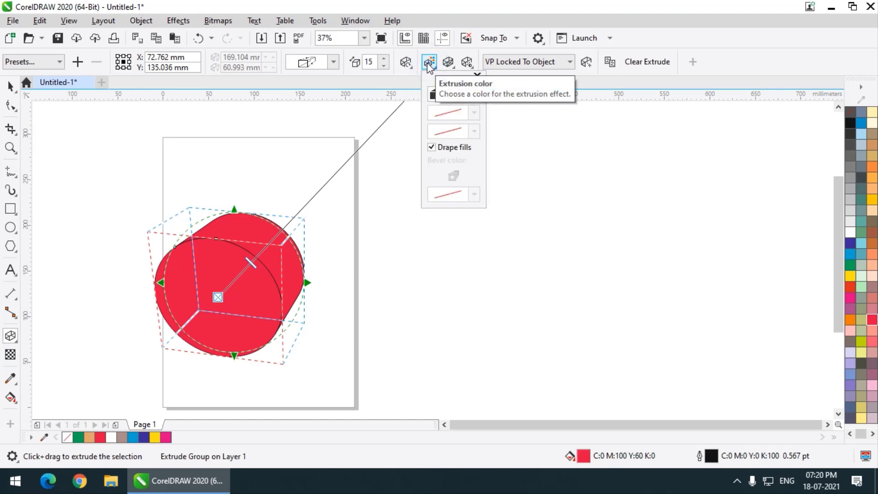
click(452, 94)
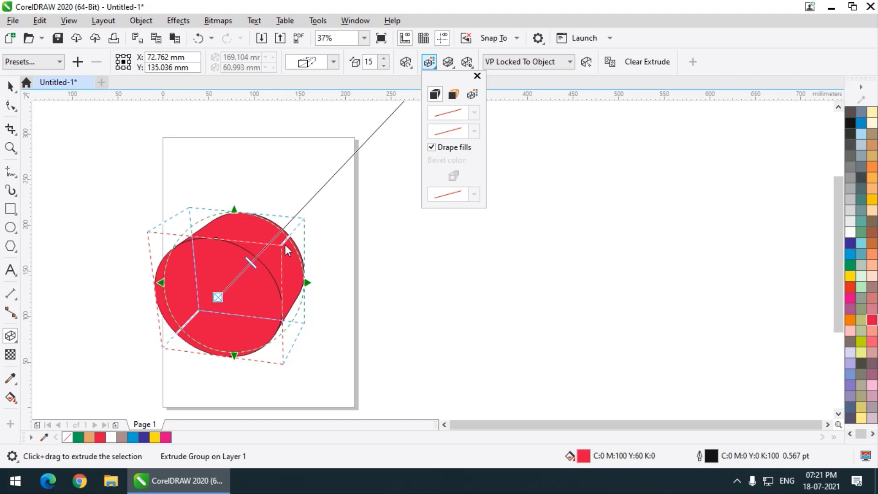
click(454, 96)
click(474, 126)
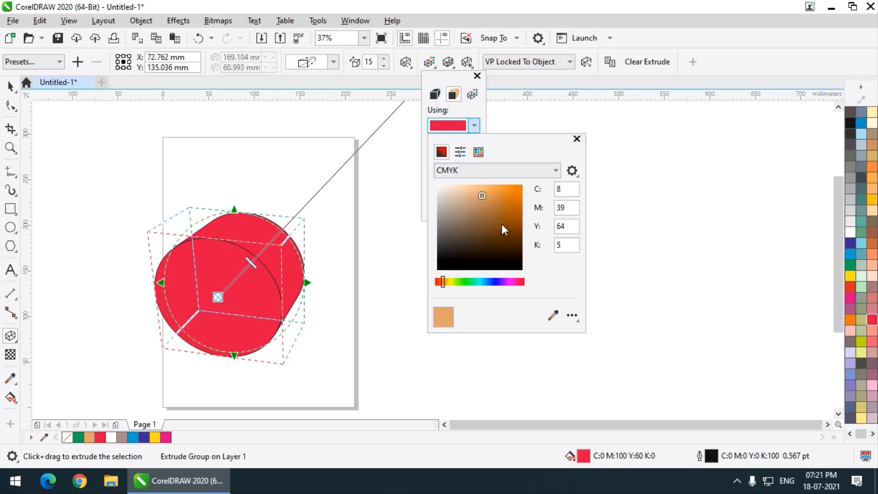
click(504, 208)
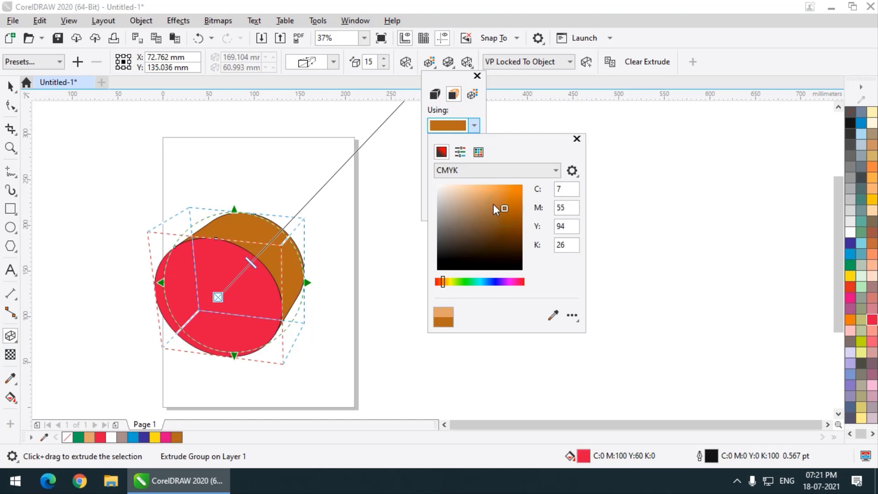
Switch the extrusion to color shading from red to near-black, with the end color at C 94, M 94, Y 47, K 95
click(473, 98)
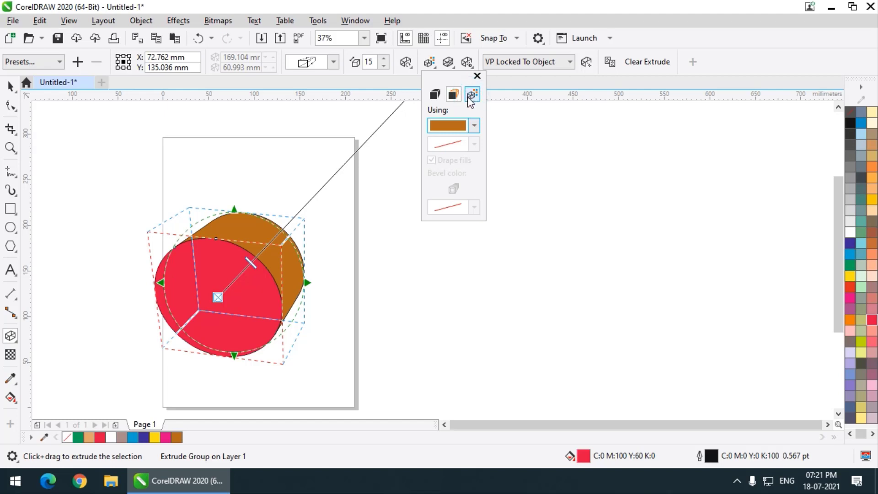
click(473, 94)
scroll(266, 259, up, 1)
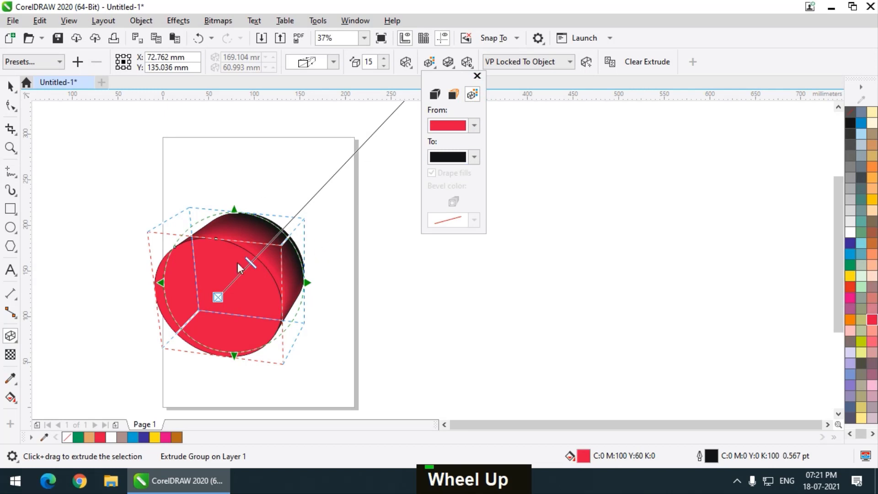
click(474, 157)
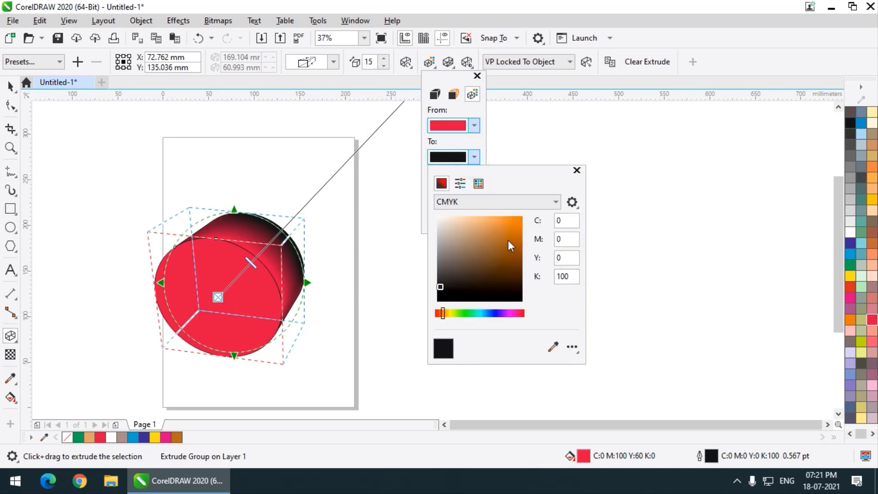
drag(508, 240, 506, 232)
mouse_move(468, 299)
mouse_down()
mouse_move(480, 288)
mouse_move(453, 299)
mouse_up()
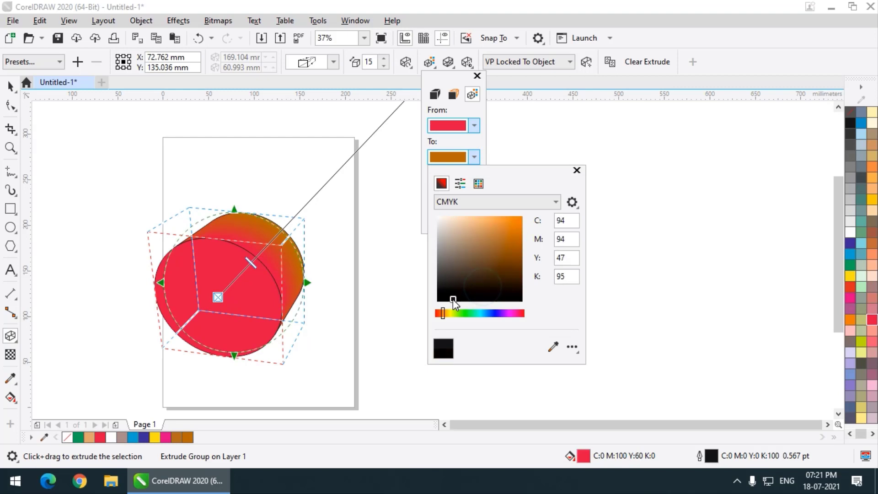
click(19, 83)
click(20, 83)
Move the shaded cylinder slightly down and left on the page, to about X 60.6 mm, Y 121 mm
click(11, 85)
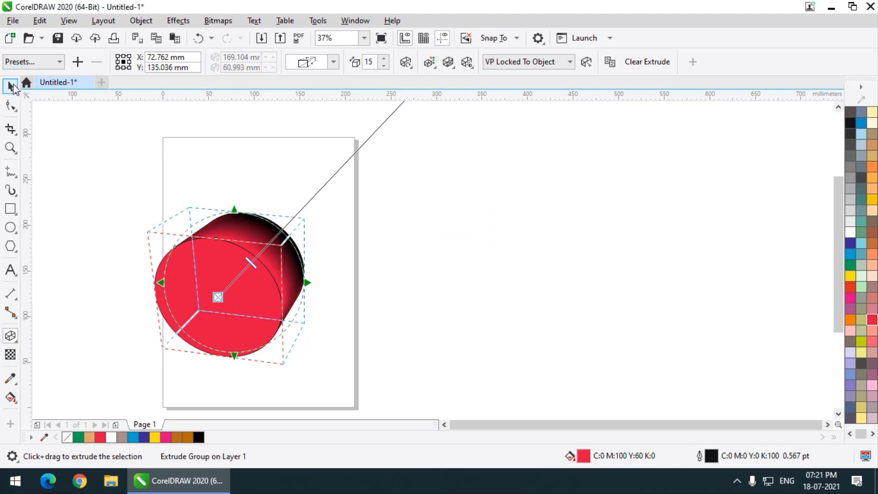
scroll(329, 183, down, 2)
scroll(299, 212, up, 2)
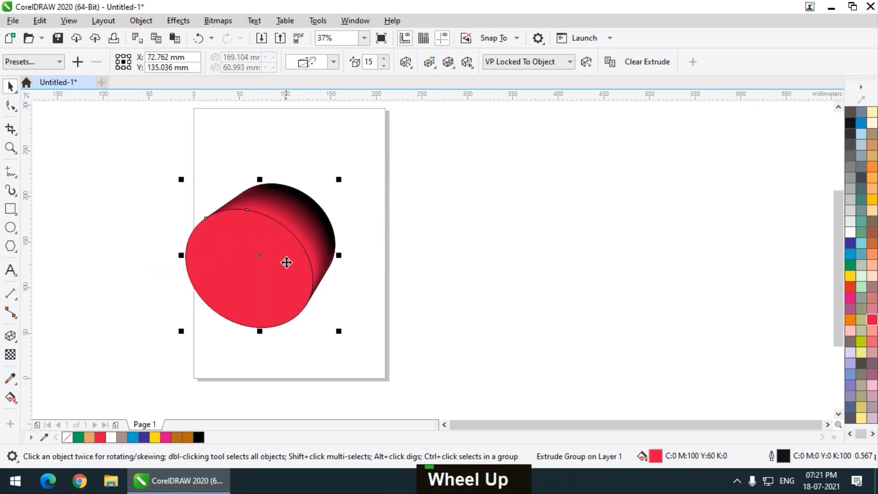
drag(286, 261, 276, 273)
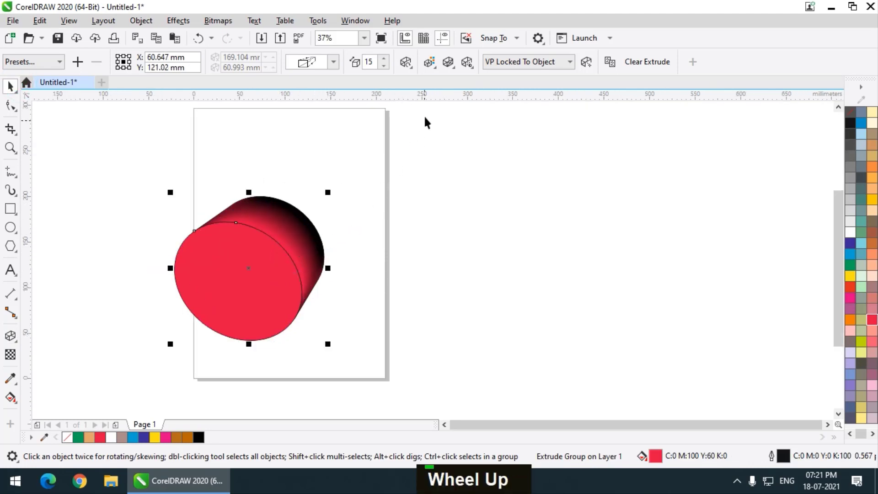
Remove the outline from the ellipse forming the cylinder's front face
click(447, 62)
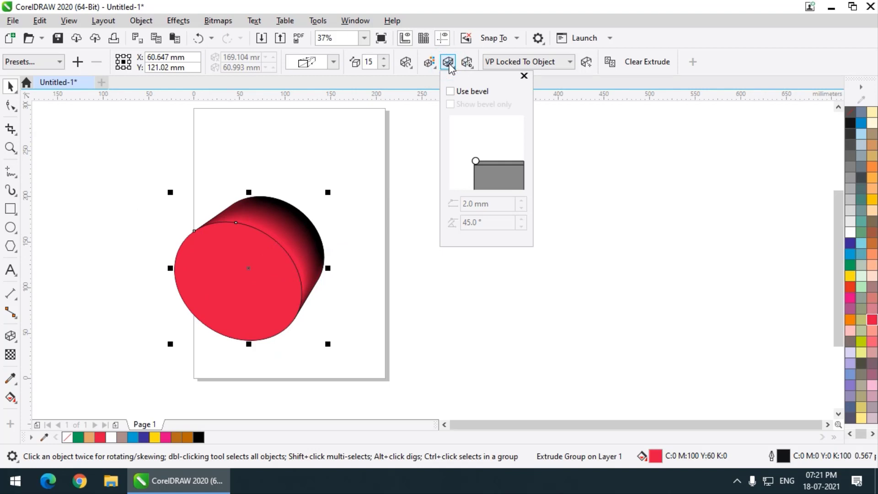
click(354, 149)
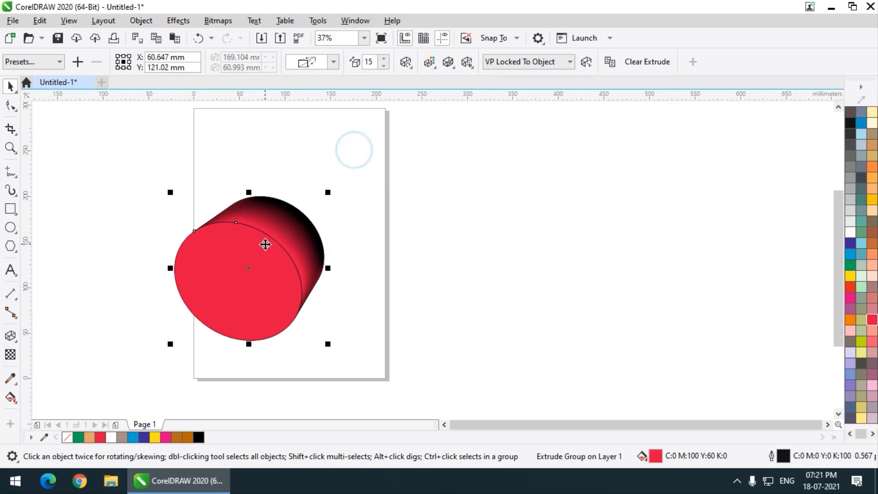
scroll(265, 237, up, 2)
scroll(229, 207, up, 2)
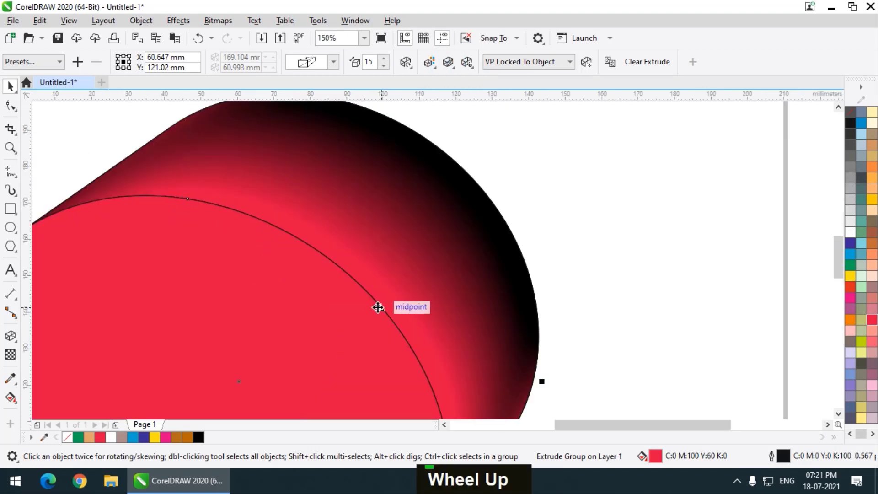
scroll(236, 180, down, 1)
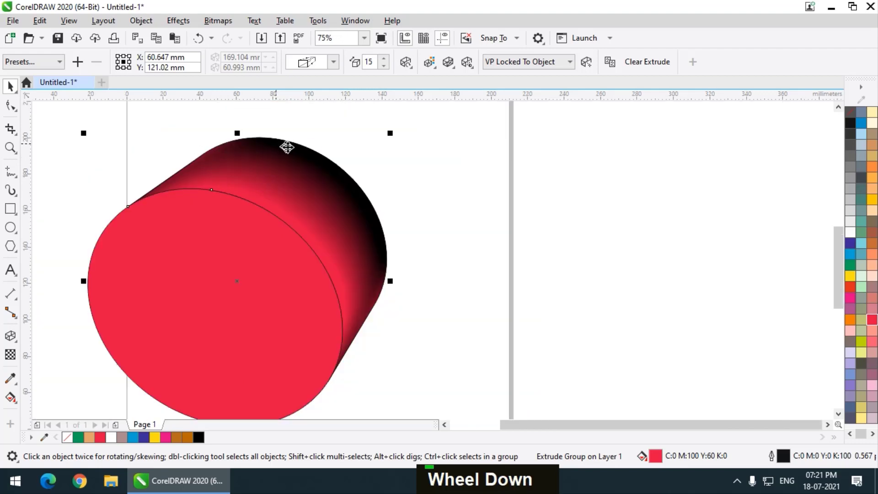
double_click(274, 280)
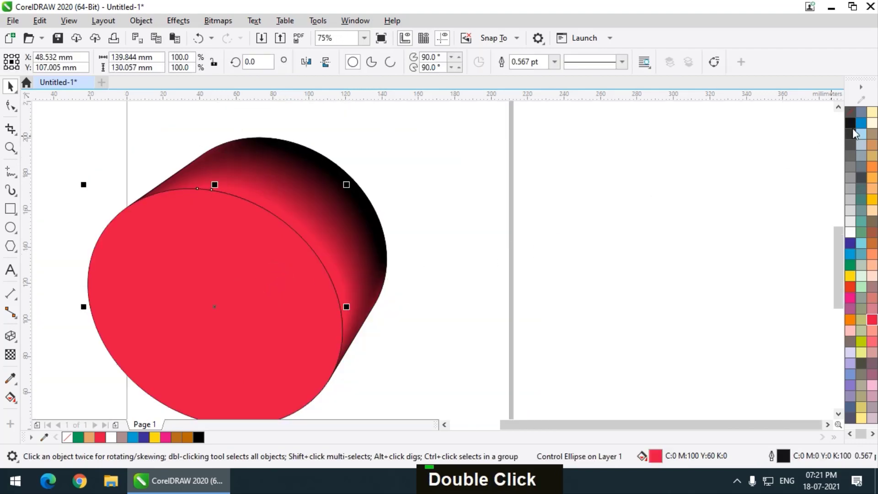
right_click(853, 109)
click(520, 198)
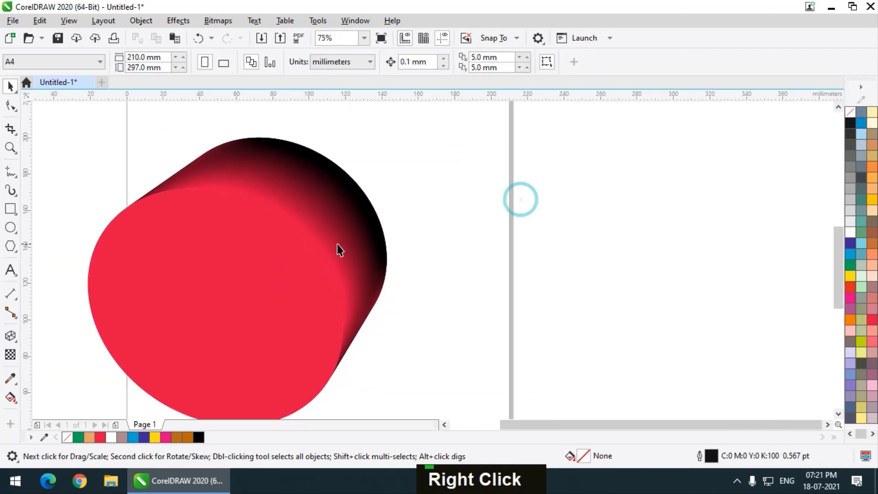
scroll(266, 221, up, 1)
scroll(249, 249, down, 1)
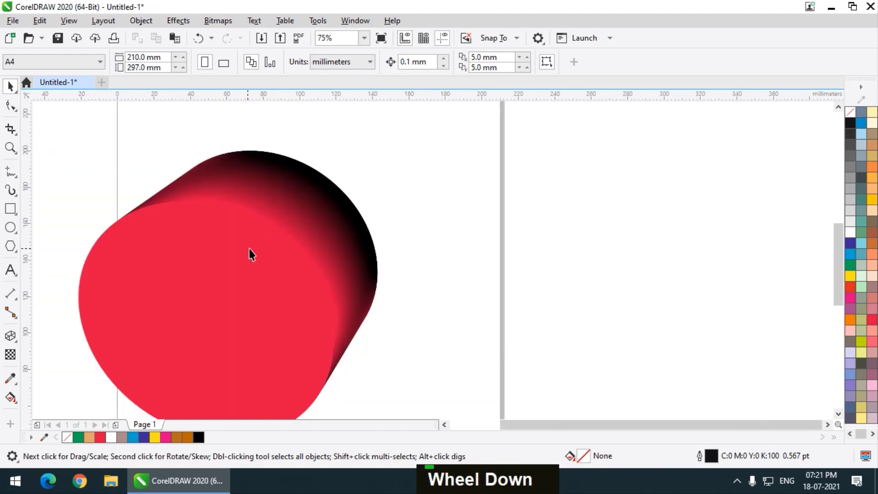
Reselect the cylinder with the Extrude tool and enable the bevel on its extrusion
click(273, 246)
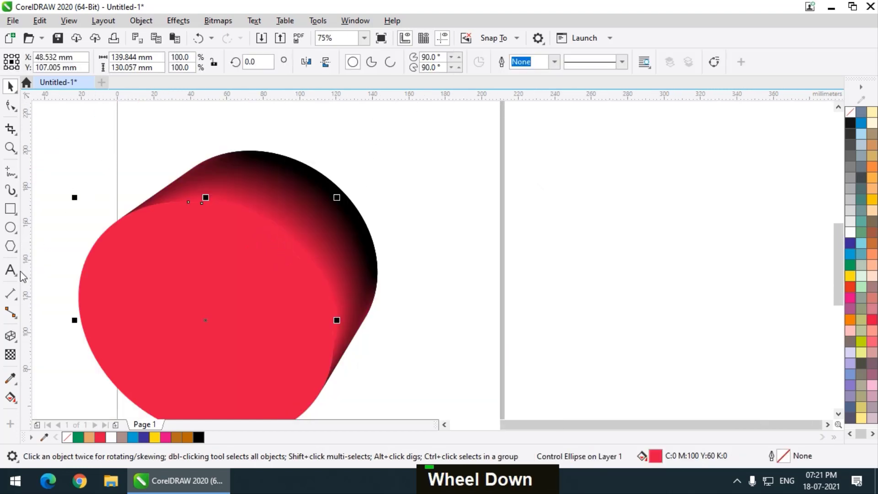
click(10, 336)
drag(220, 292, 342, 236)
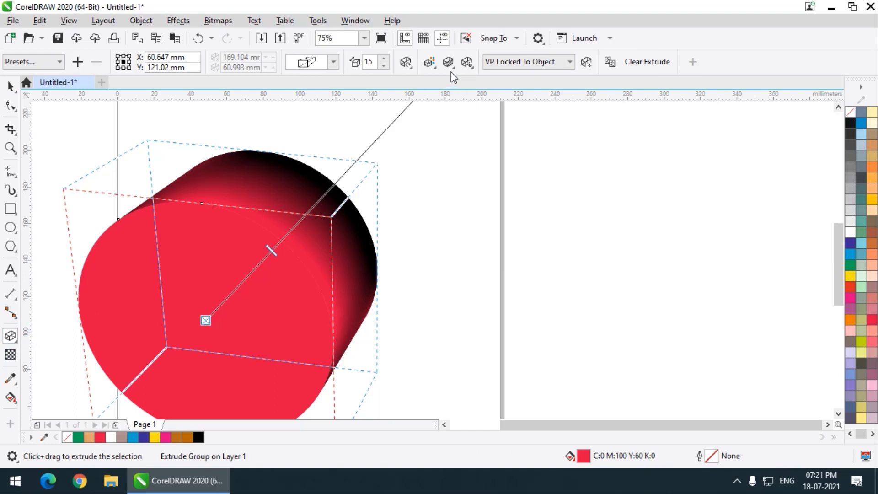
click(430, 63)
click(448, 62)
click(461, 90)
scroll(280, 249, up, 1)
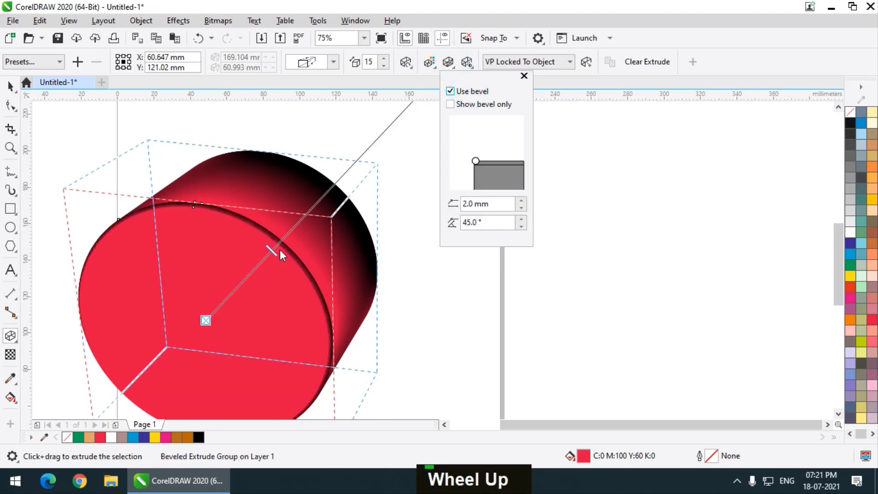
Increase the bevel depth to 6.2 mm
double_click(520, 201)
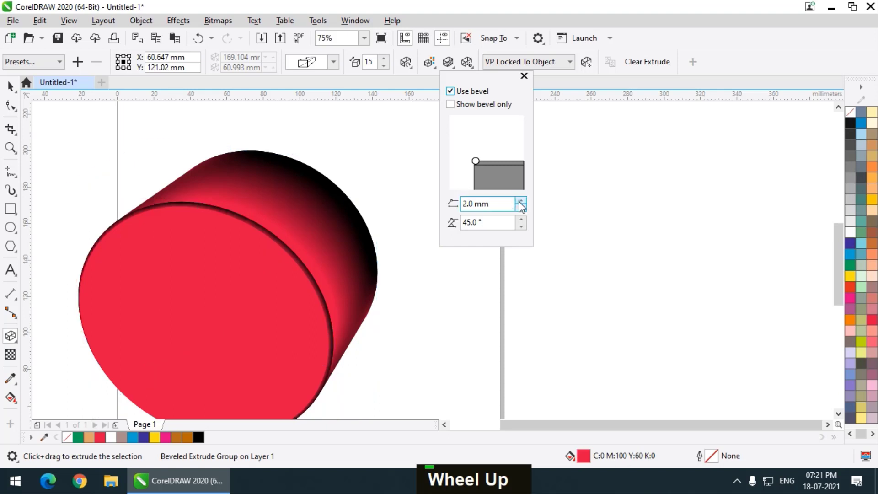
click(520, 202)
click(520, 202)
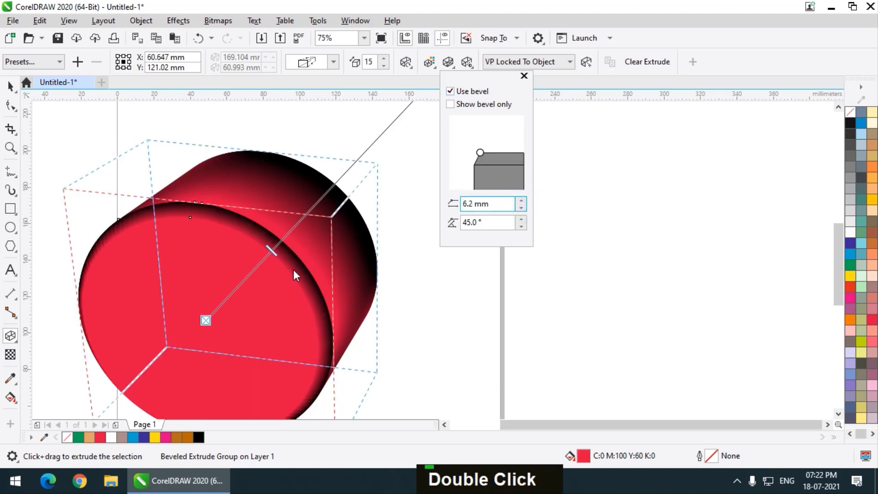
Lower the cylinder's bevel angle to 37° and look closely at the bevelled rim
double_click(521, 226)
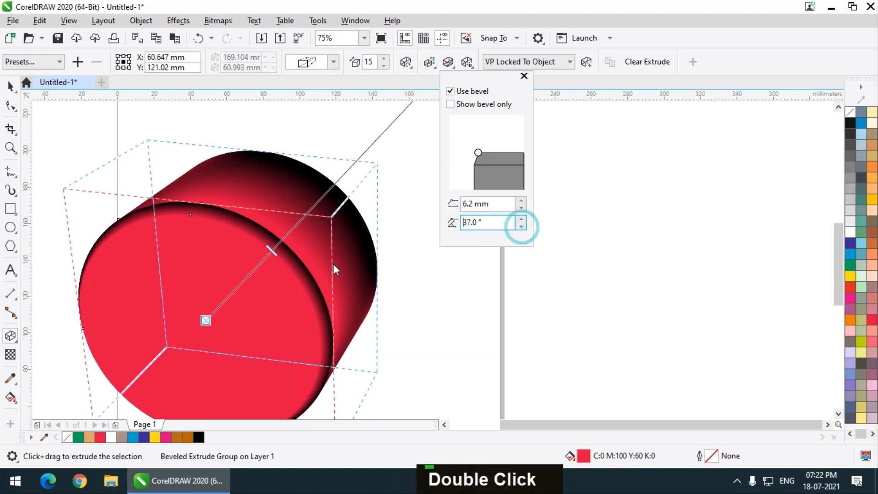
scroll(296, 272, up, 1)
click(431, 295)
scroll(310, 273, up, 2)
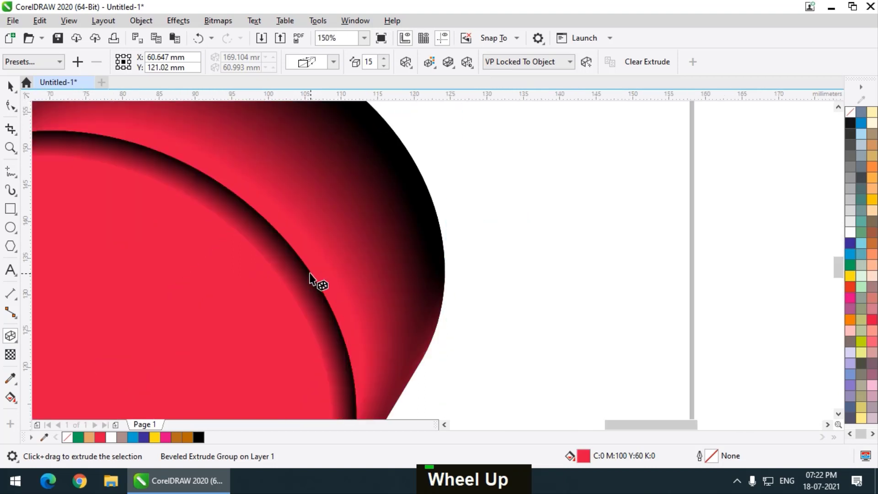
scroll(310, 275, up, 1)
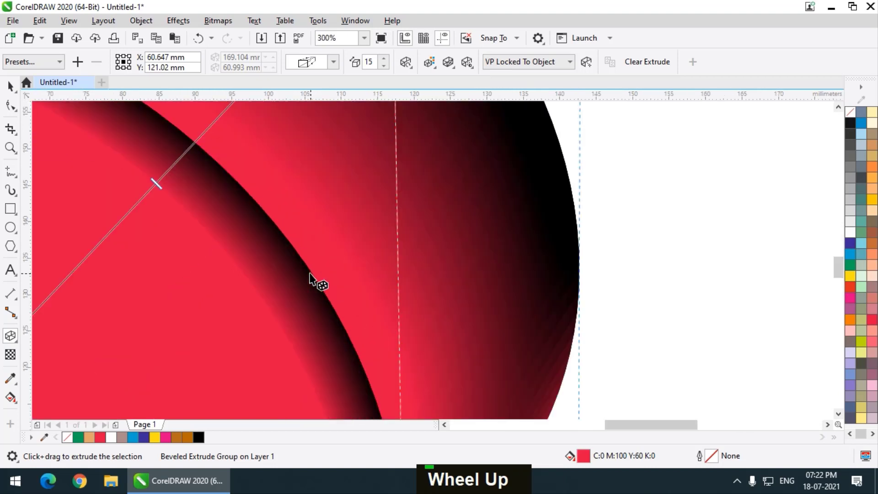
Set the cylinder's bevel depth to 6.5 mm and its bevel angle to 23°
click(429, 62)
double_click(447, 62)
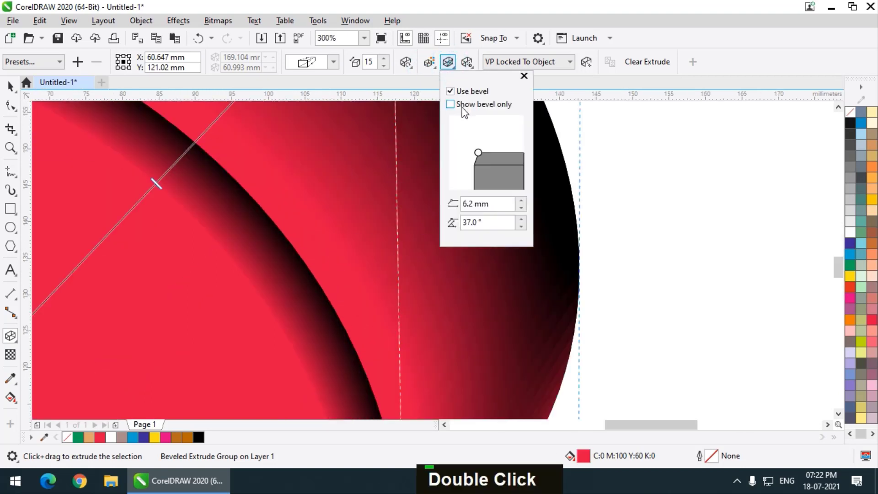
click(520, 199)
double_click(520, 200)
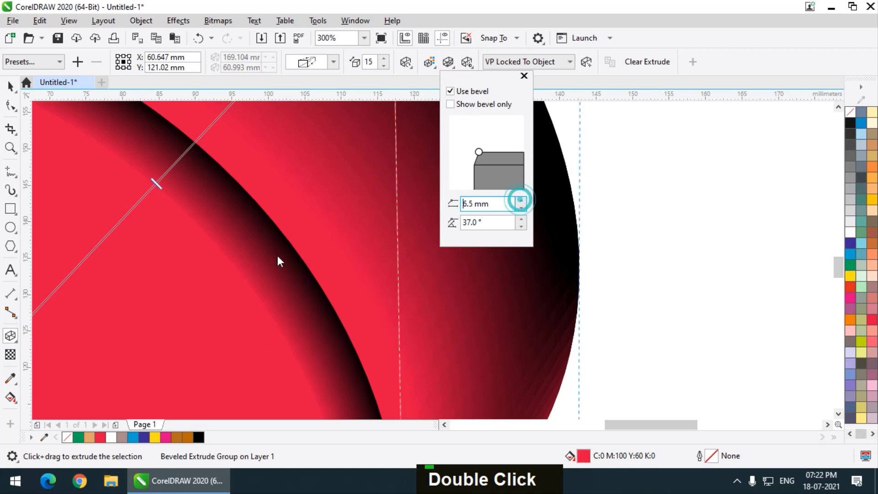
drag(520, 223, 520, 232)
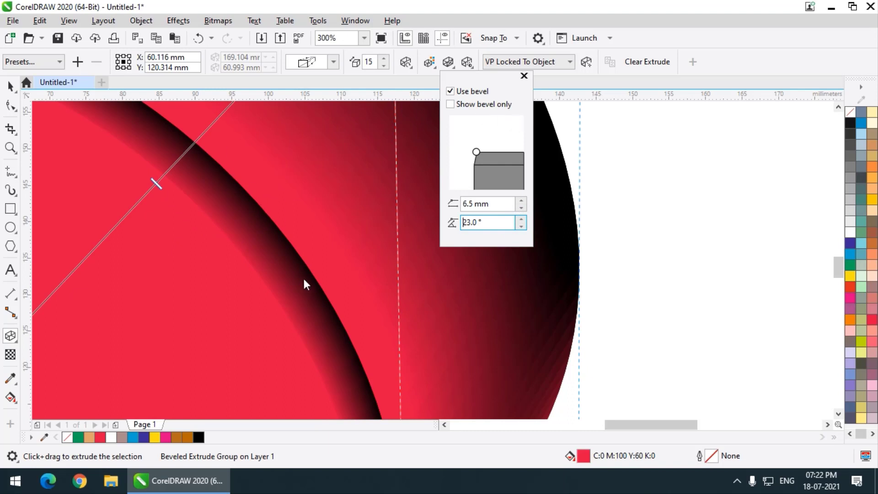
Try showing only the bevel of the cylinder, and restore the full extrusion
click(450, 103)
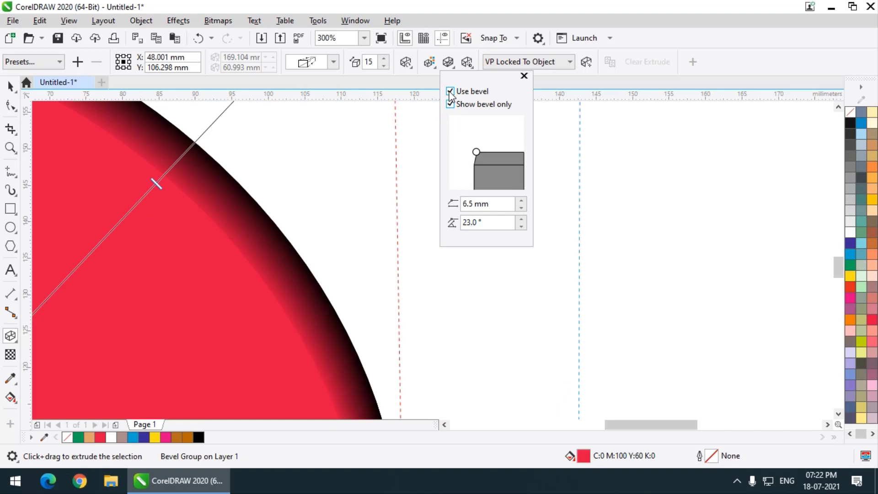
scroll(330, 241, down, 1)
click(450, 105)
scroll(413, 231, down, 1)
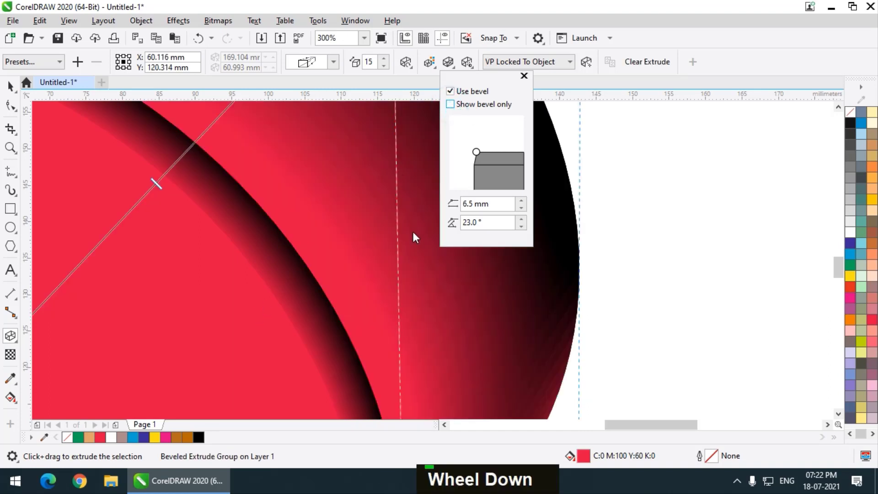
scroll(494, 292, down, 4)
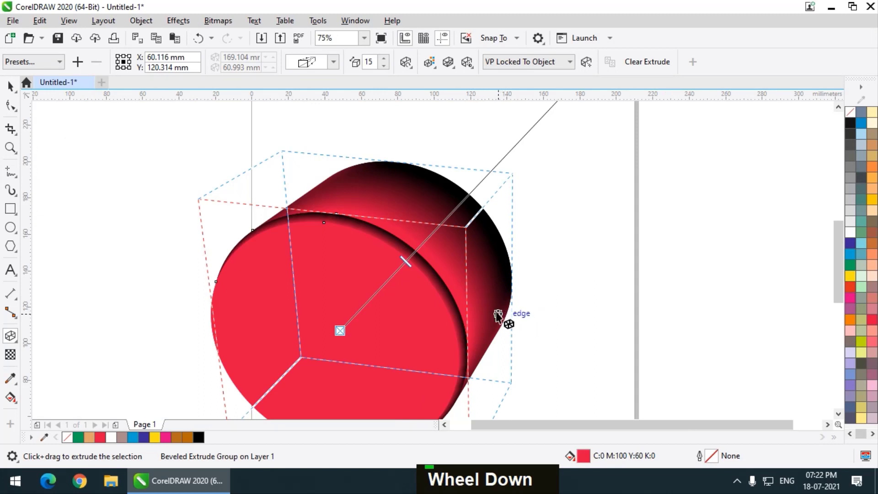
scroll(354, 221, down, 1)
scroll(403, 242, up, 1)
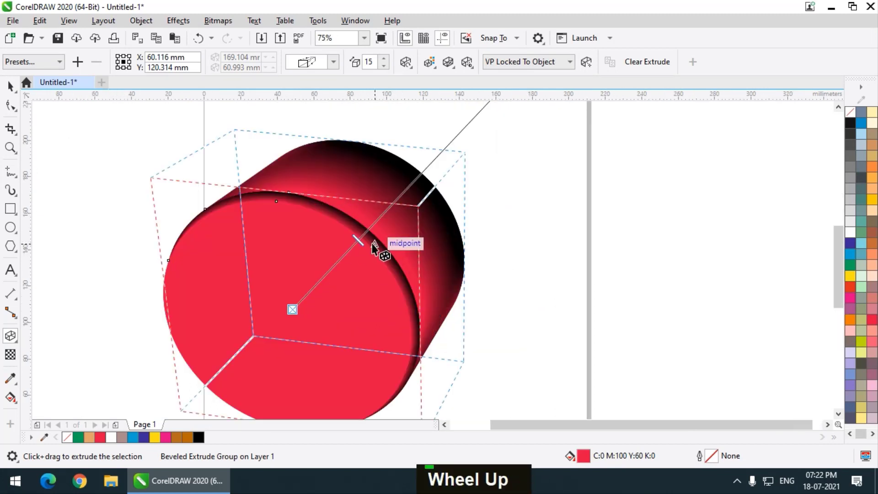
scroll(381, 248, up, 1)
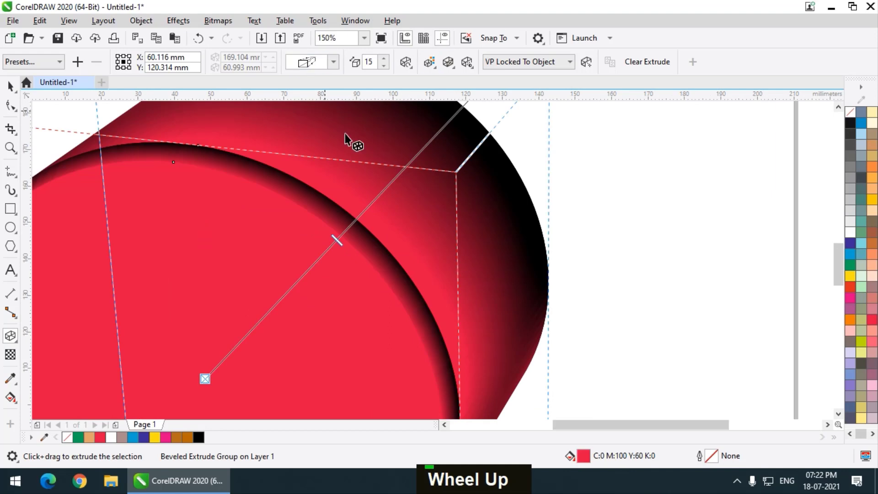
Add artistic text reading GRPHICS in the empty area beside the cylinder
scroll(384, 148, down, 1)
click(11, 270)
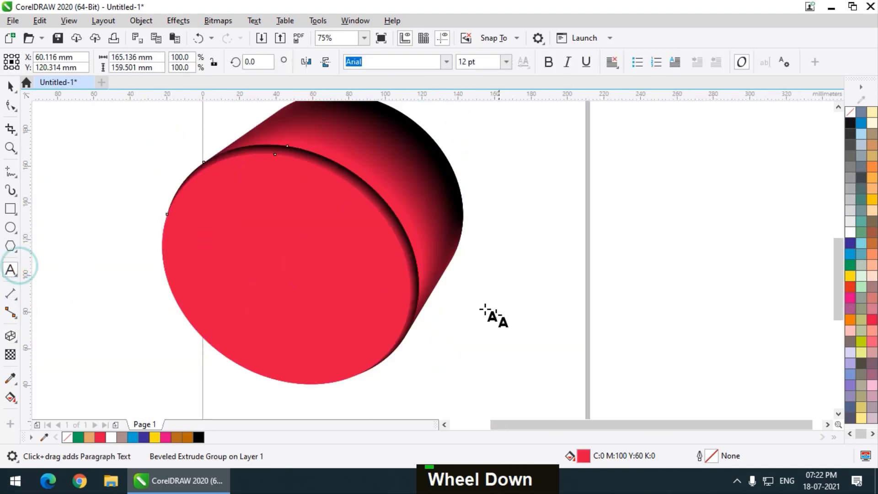
scroll(431, 294, down, 1)
scroll(420, 287, up, 1)
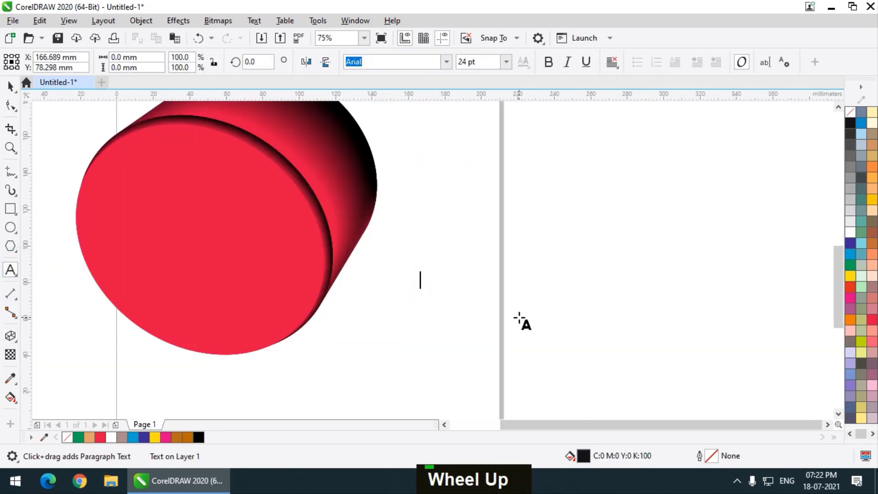
text(GR)
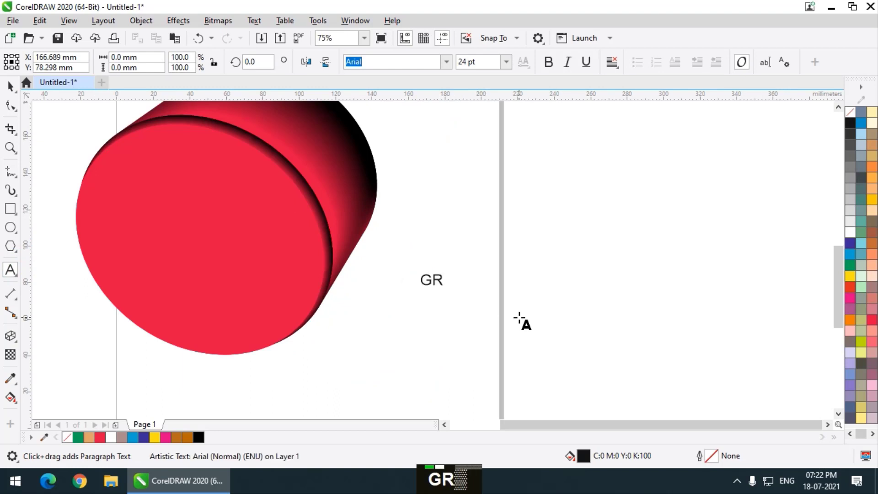
text(PHICS)
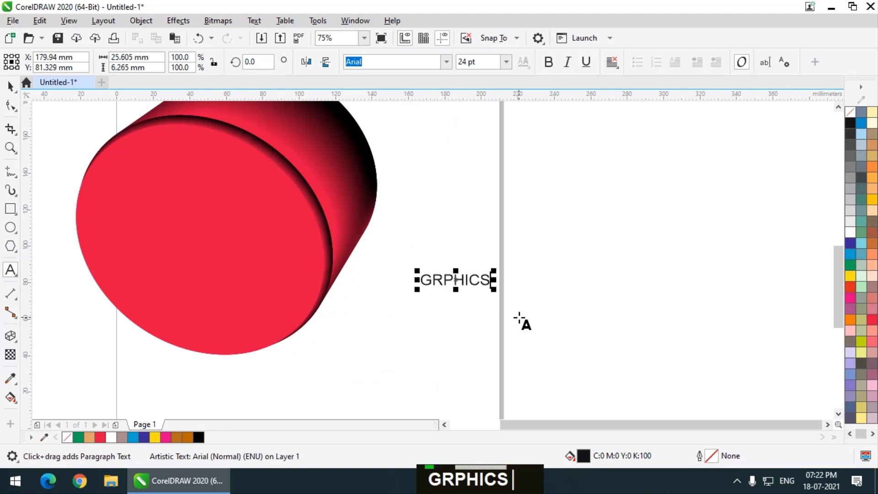
Enlarge the text to about 73.4 pt and make it bold
click(10, 86)
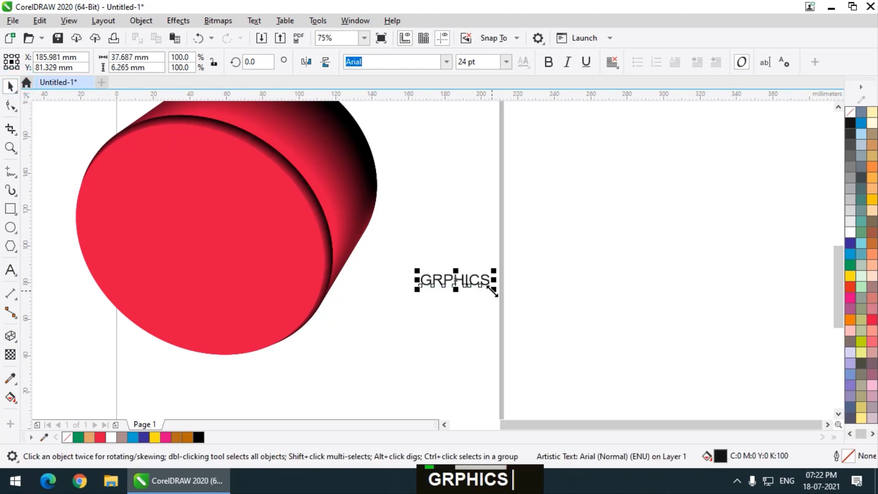
drag(493, 288, 633, 341)
click(548, 62)
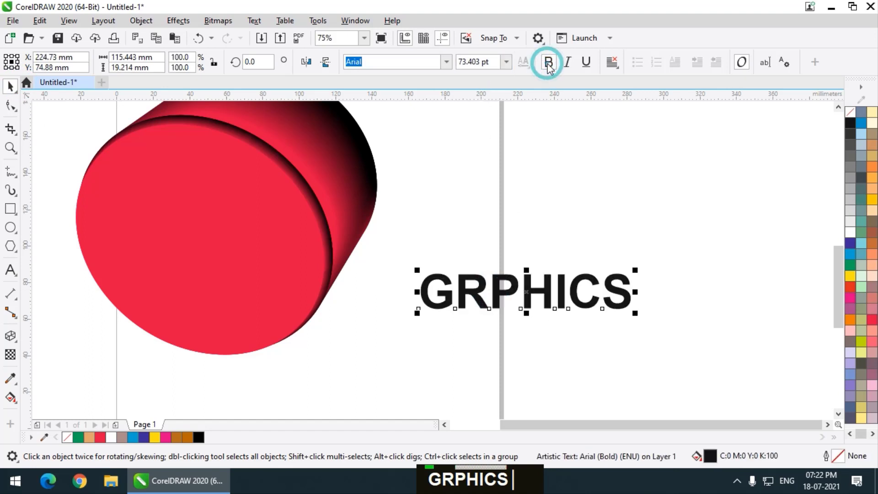
Correct the word to GRAPHICS and move it closer to the cylinder, to about X 203.4 mm, Y 60.4 mm
double_click(495, 286)
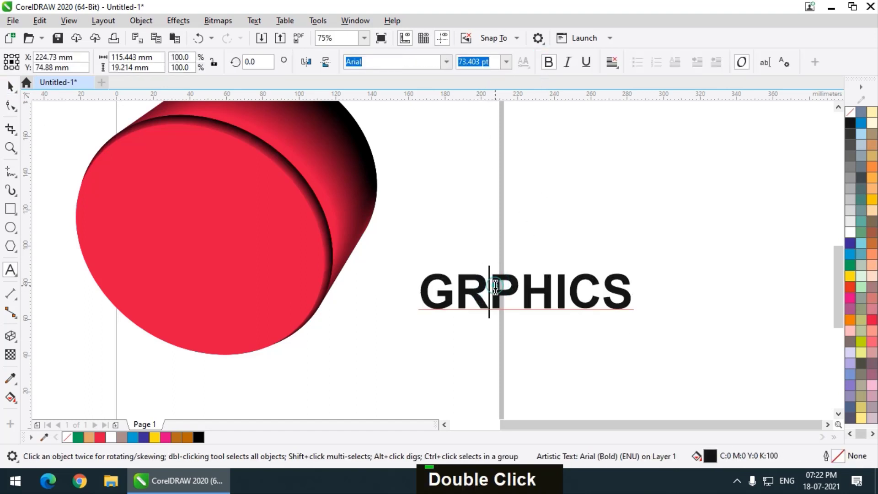
text(A)
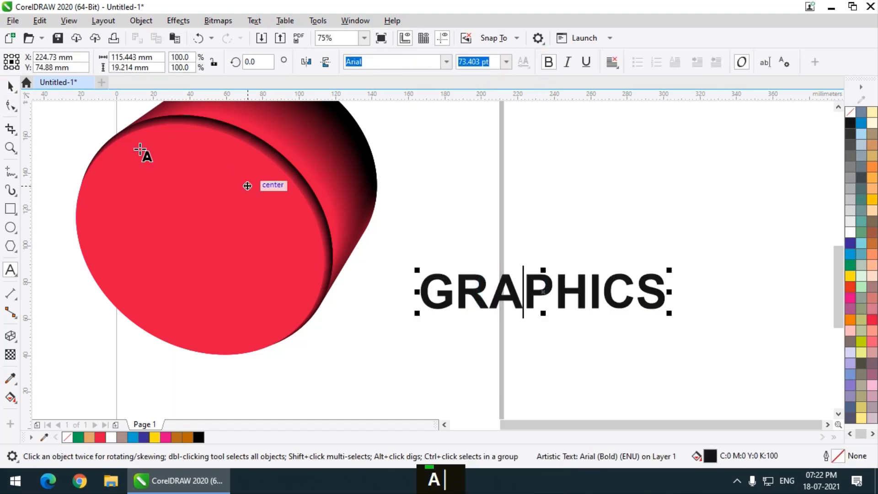
click(10, 85)
drag(564, 286, 527, 312)
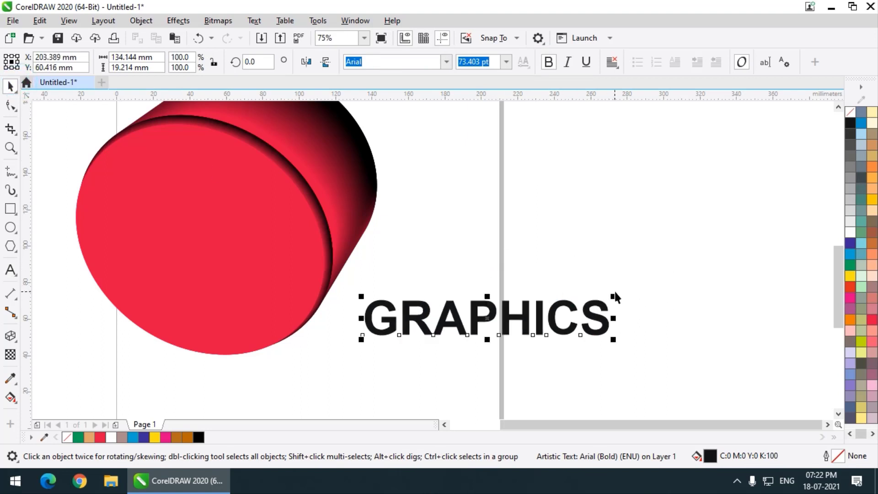
Enlarge the GRAPHICS text to about 86.7 pt and fill it with cyan (C100 M0 Y0 K0)
click(614, 292)
drag(651, 274, 657, 291)
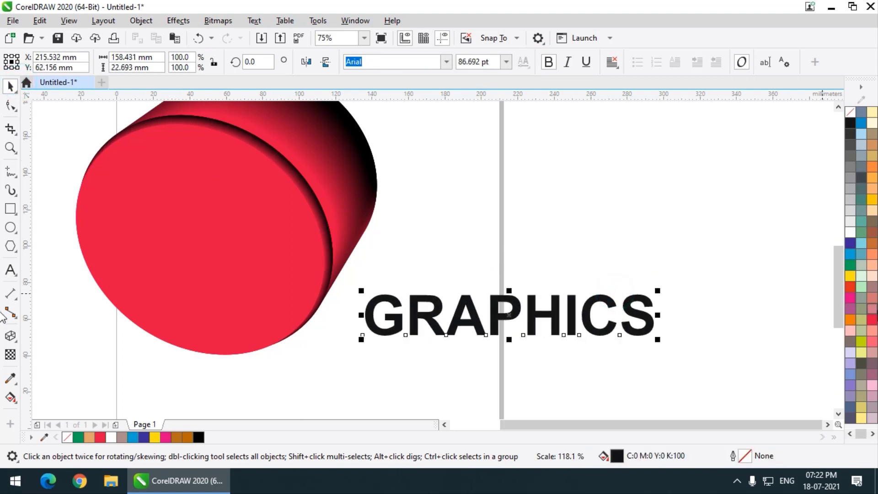
click(850, 255)
Extrude the GRAPHICS text diagonally upward and to the right with the Extrude tool
click(10, 336)
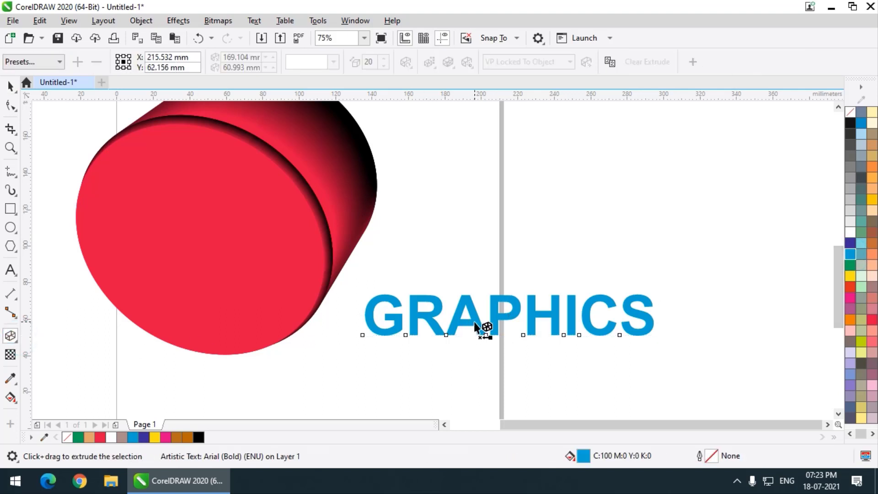
drag(473, 322, 547, 263)
scroll(537, 318, up, 2)
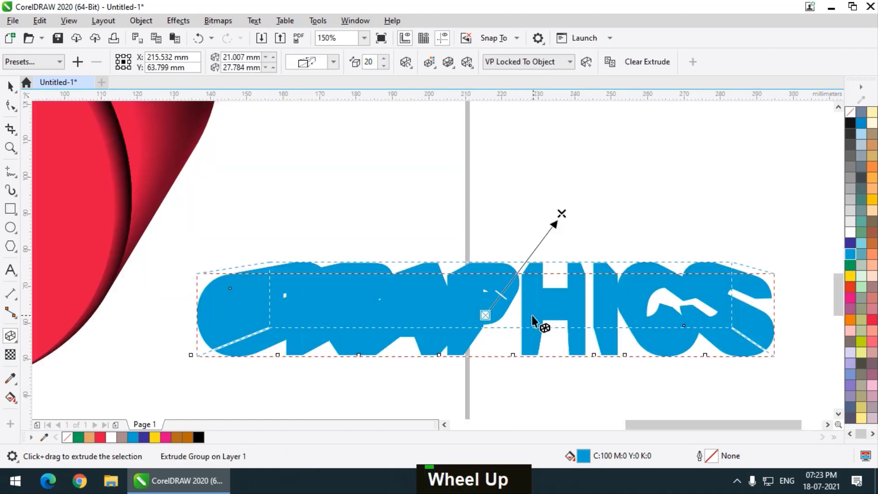
Rotate the extruded text in 3D so its faces tilt, and reduce the extrusion depth to 9
click(492, 286)
drag(494, 280, 582, 256)
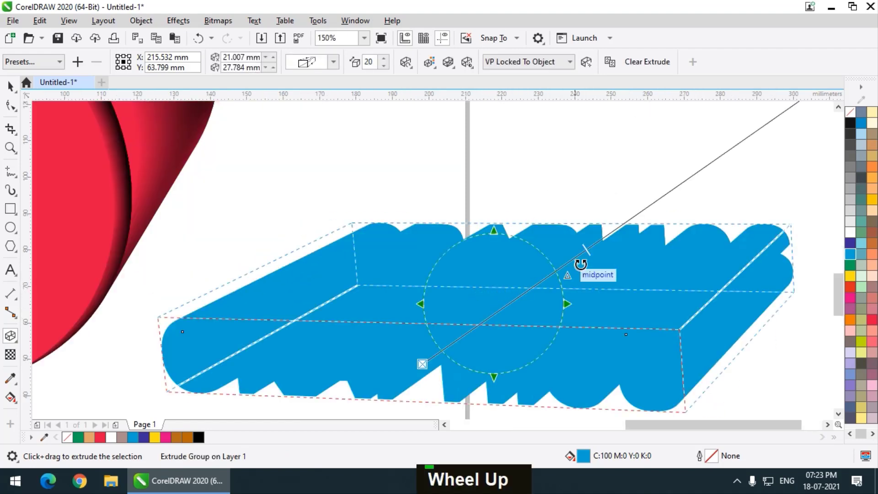
scroll(537, 287, up, 5)
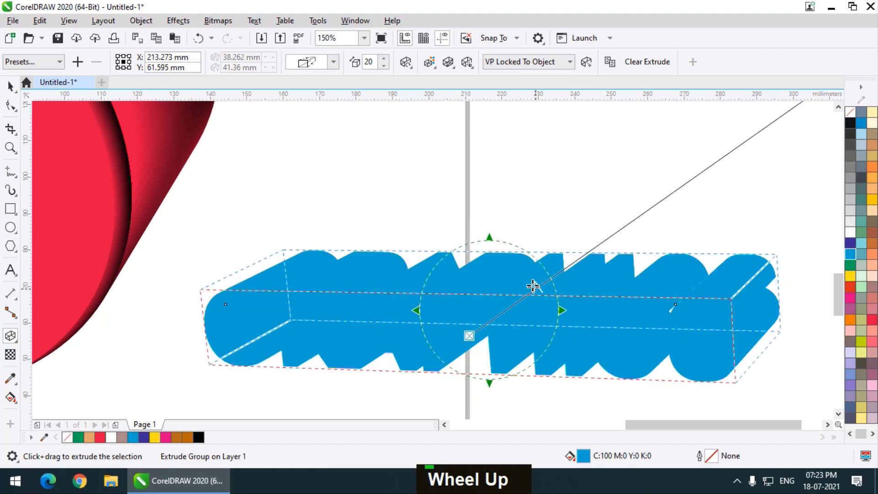
Apply color shading from cyan to black to the text's extrusion
click(429, 61)
click(471, 93)
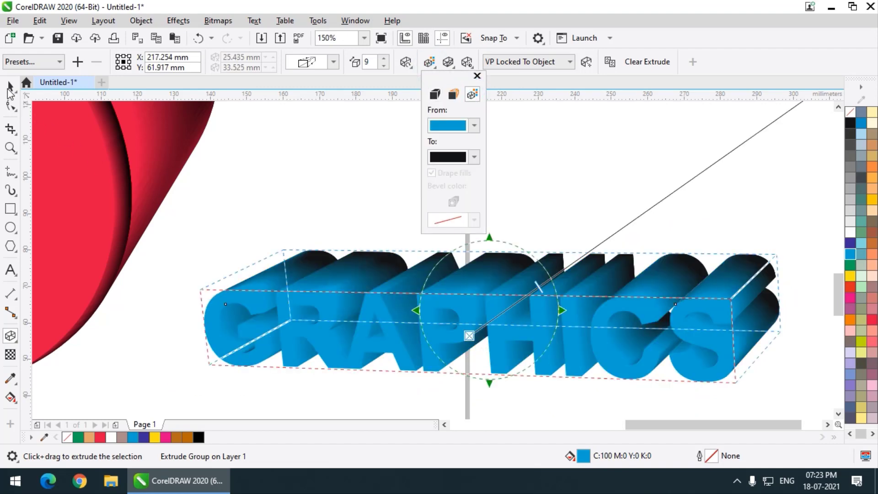
click(10, 87)
click(10, 87)
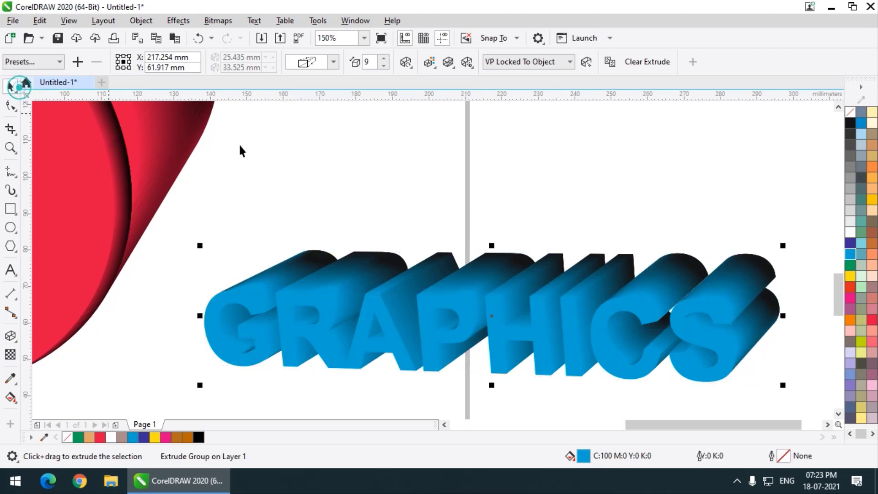
Enable the bevel on the extruded text, set its depth to 1.1 mm, and check the letter edges up close
click(448, 62)
click(450, 91)
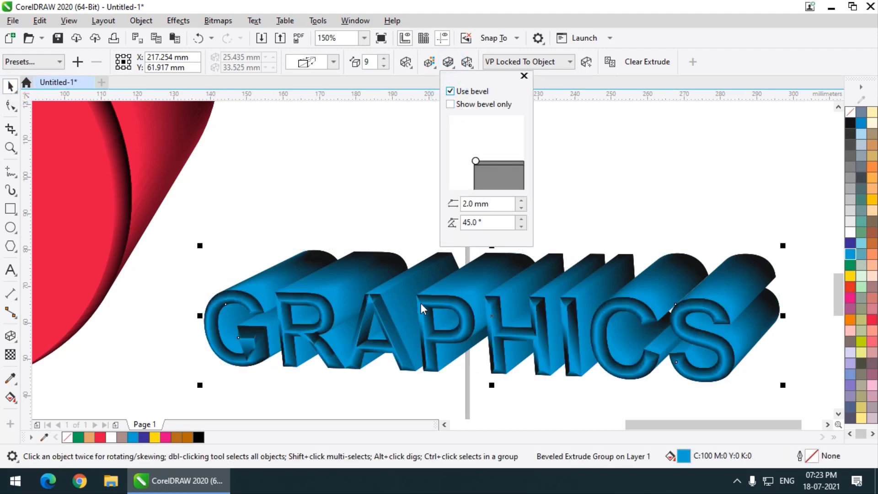
click(521, 208)
double_click(520, 208)
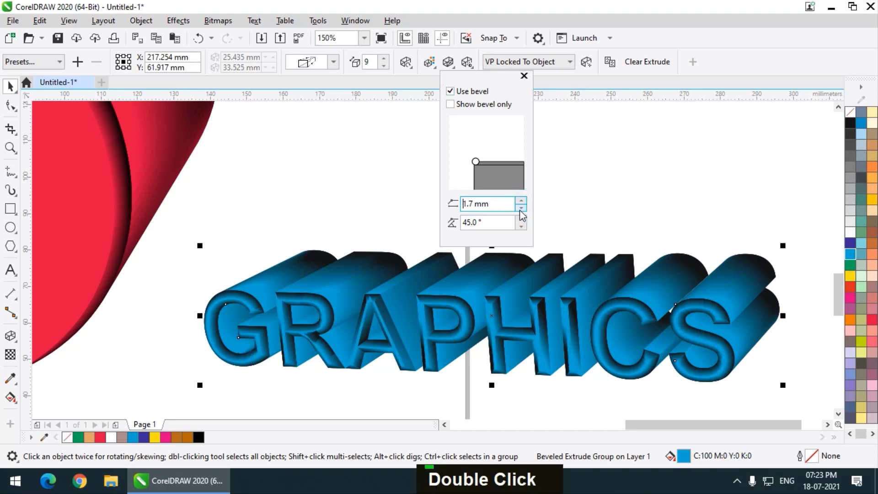
click(520, 208)
click(519, 209)
click(520, 209)
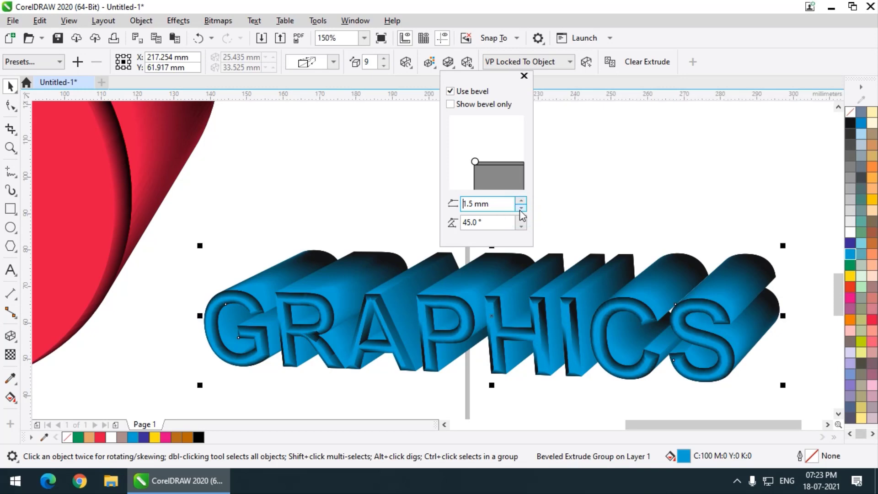
click(520, 209)
click(519, 208)
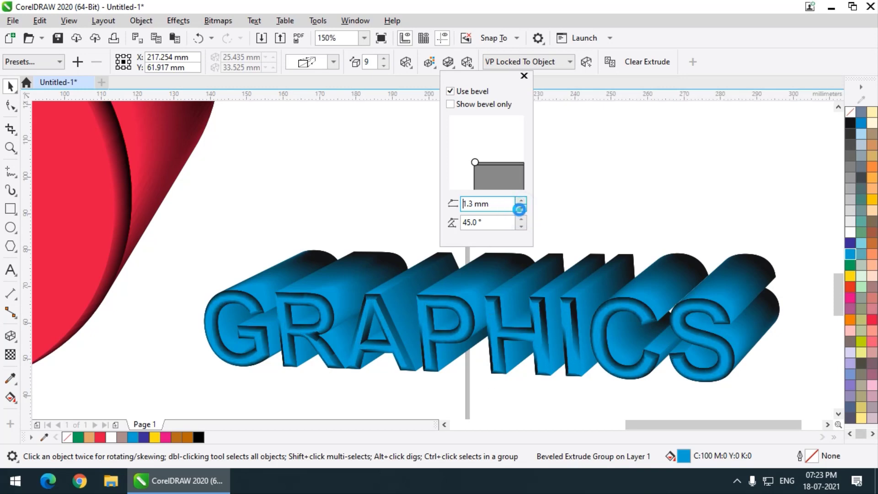
double_click(520, 209)
click(520, 209)
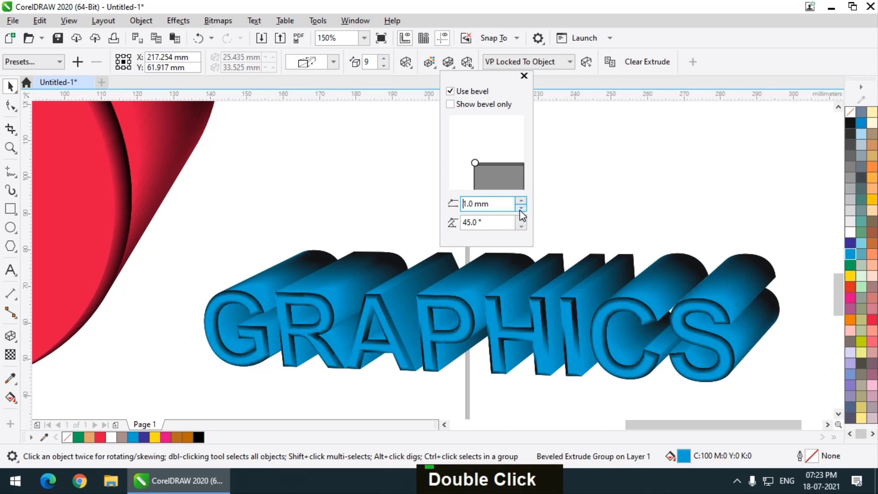
click(521, 201)
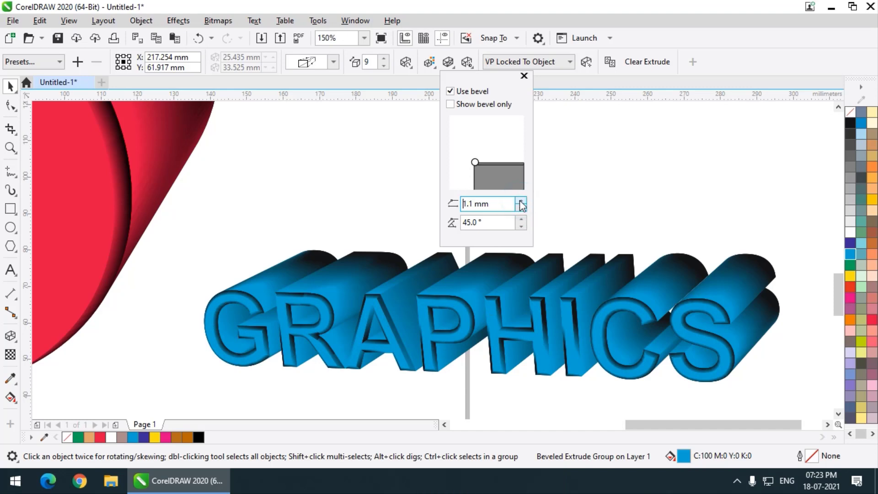
scroll(329, 302, up, 4)
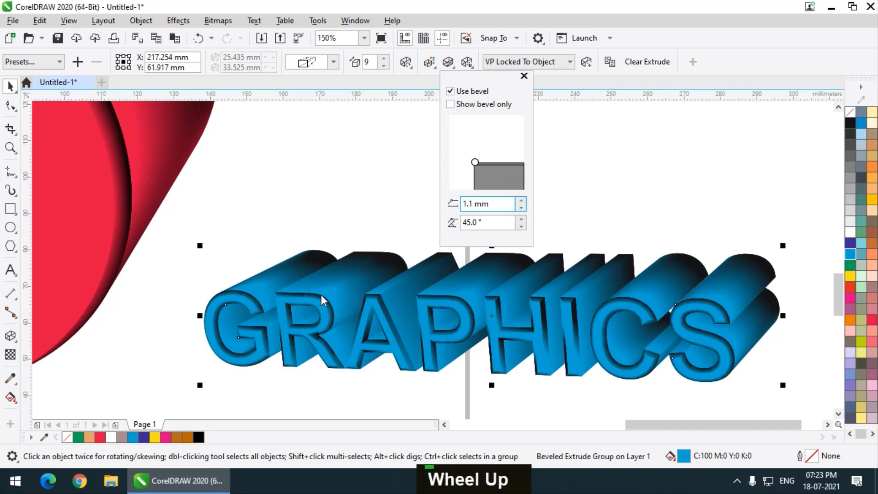
scroll(290, 283, down, 4)
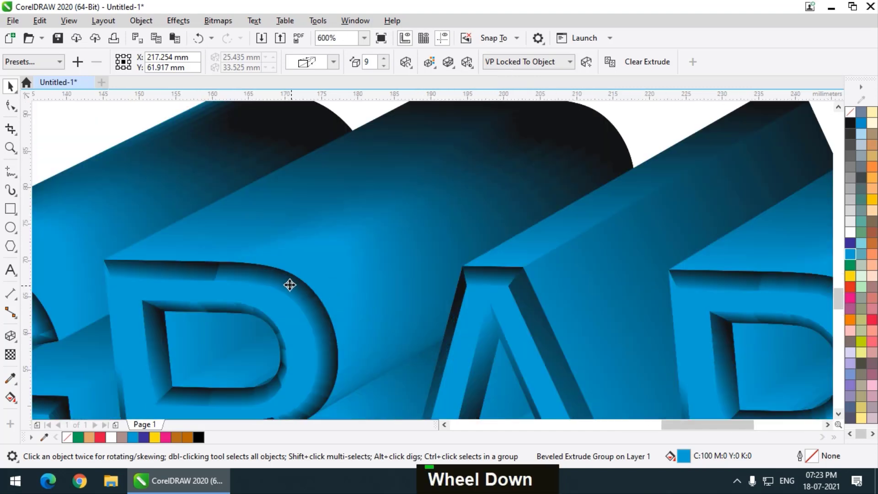
Examine the bevelled letter edges of the extruded GRAPHICS text and review its bevel and lighting settings
scroll(469, 306, up, 1)
scroll(470, 306, up, 1)
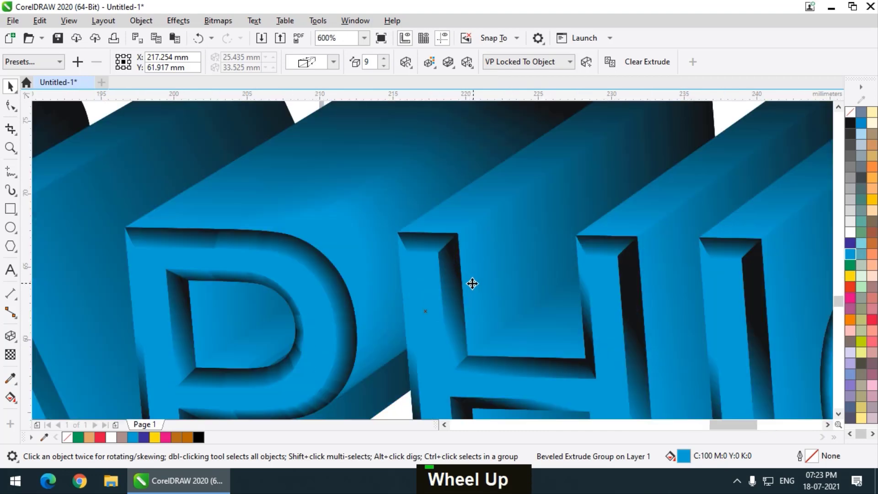
scroll(445, 290, down, 2)
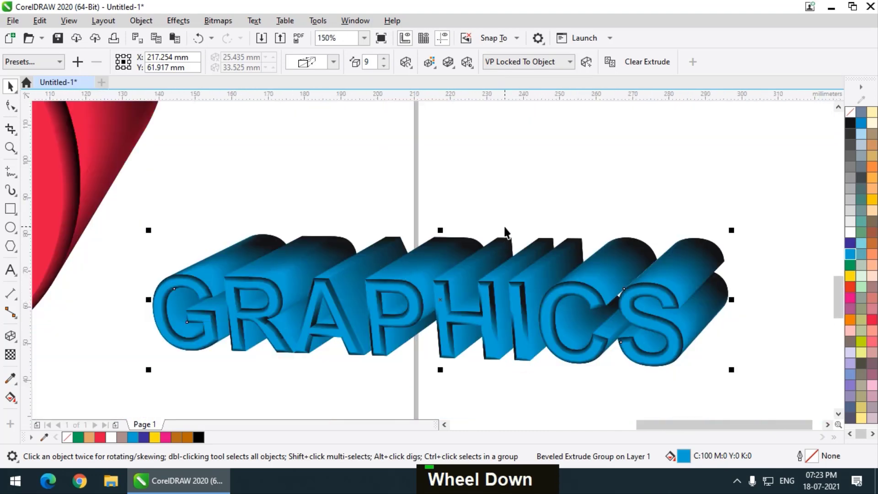
scroll(342, 397, down, 2)
scroll(337, 288, up, 1)
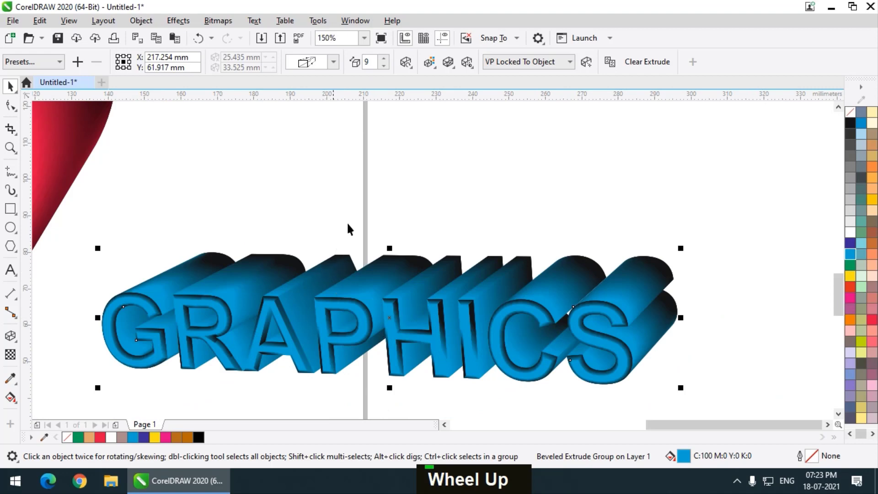
scroll(437, 254, down, 1)
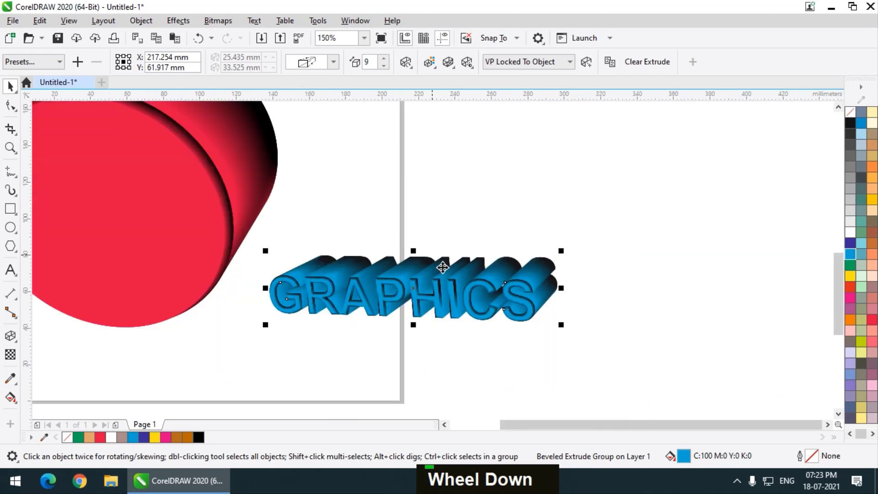
click(449, 63)
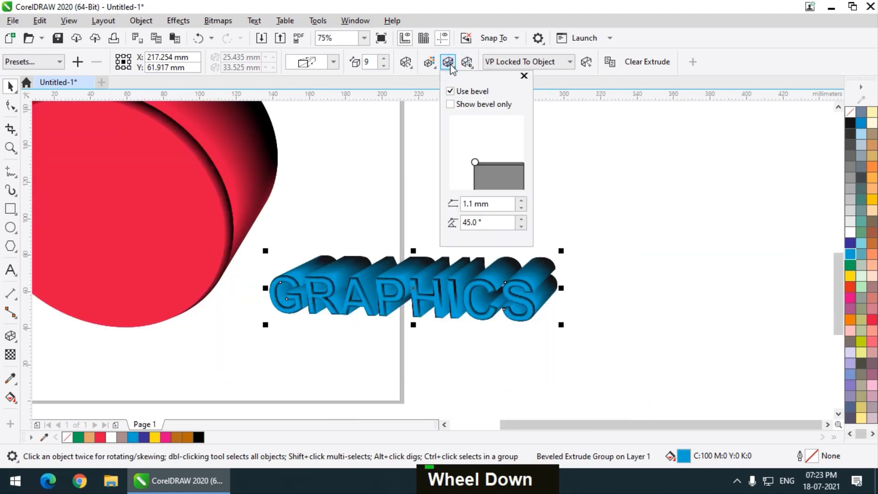
click(467, 62)
click(466, 62)
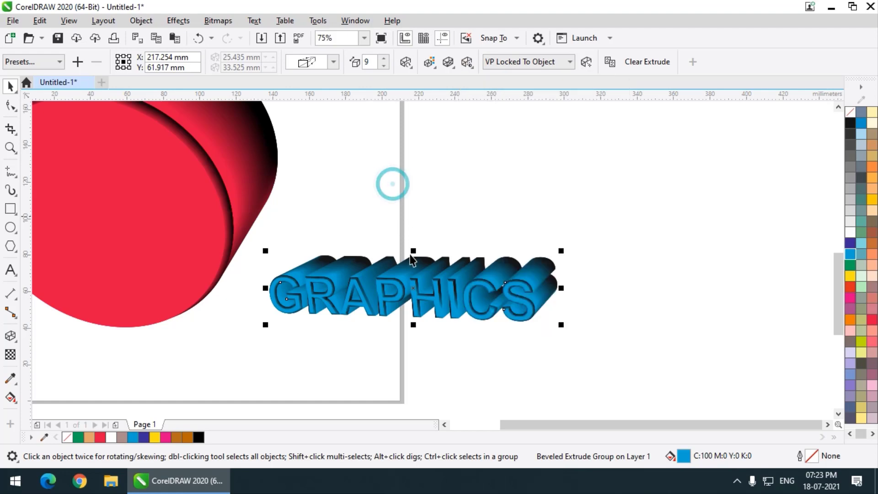
Enlarge the extruded GRAPHICS text proportionally from its upper corner to nearly twice its size
scroll(411, 281, down, 2)
drag(487, 264, 606, 237)
scroll(496, 260, up, 2)
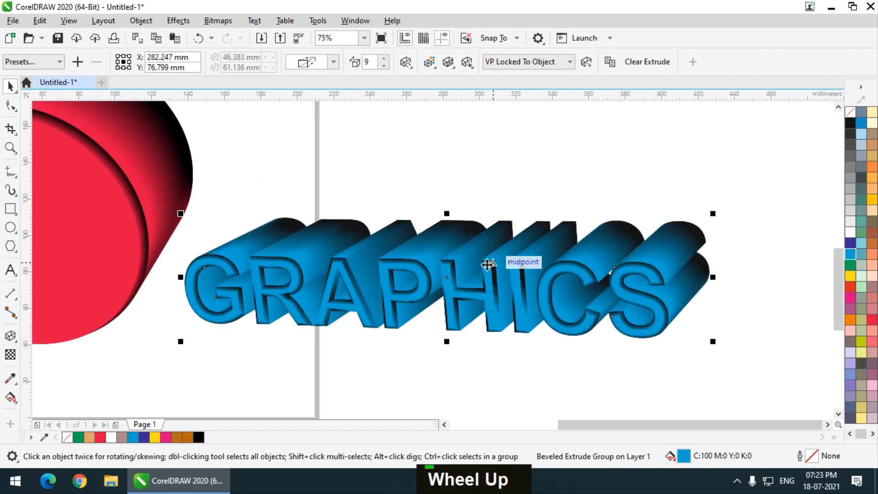
Turn on light 1 for the extruded text, place it at the lighting cube's front lower-left corner, and set its intensity to 36
click(467, 62)
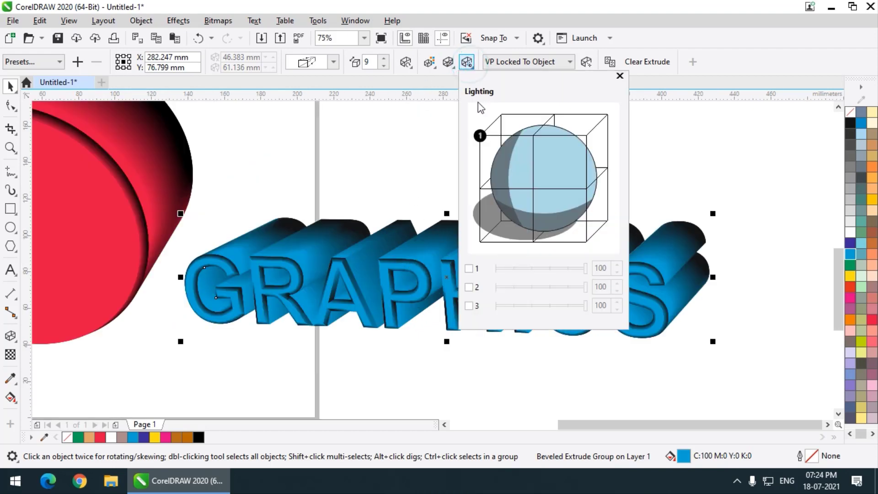
click(469, 269)
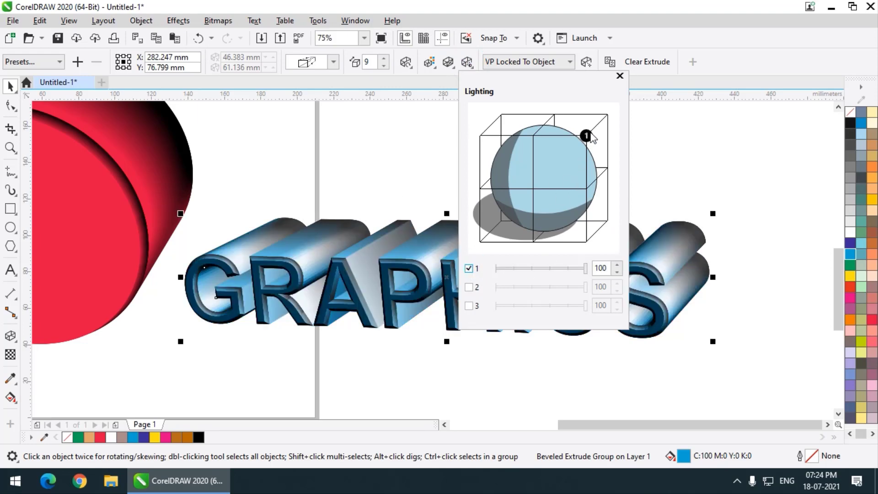
drag(588, 133, 502, 117)
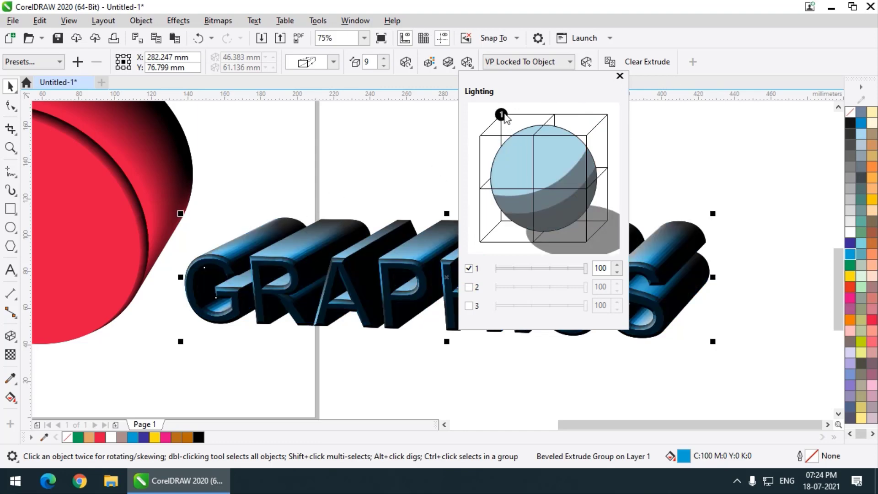
mouse_move(501, 114)
mouse_down()
mouse_move(599, 115)
mouse_move(556, 114)
mouse_move(611, 124)
mouse_move(558, 149)
mouse_move(474, 226)
mouse_move(480, 241)
mouse_up()
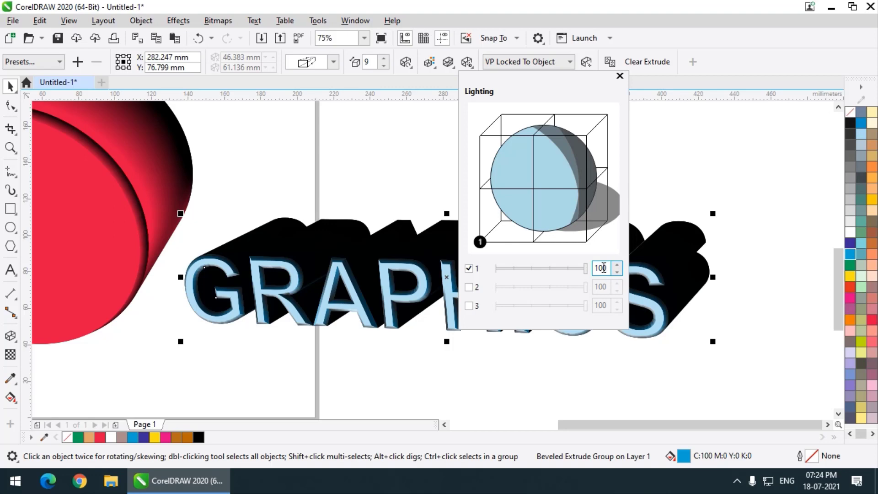
drag(585, 268, 532, 273)
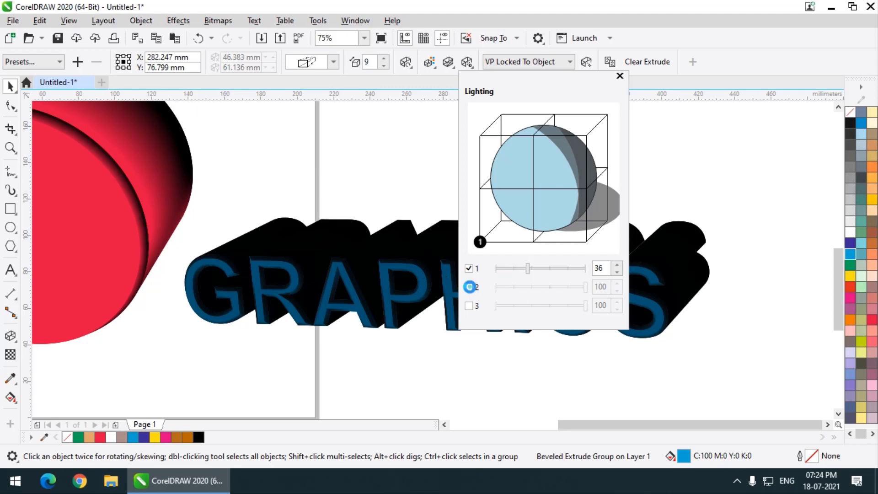
Add light 2 at the middle of the lighting cube's back right edge, set its intensity to 51, and compare the text with and without it
click(474, 288)
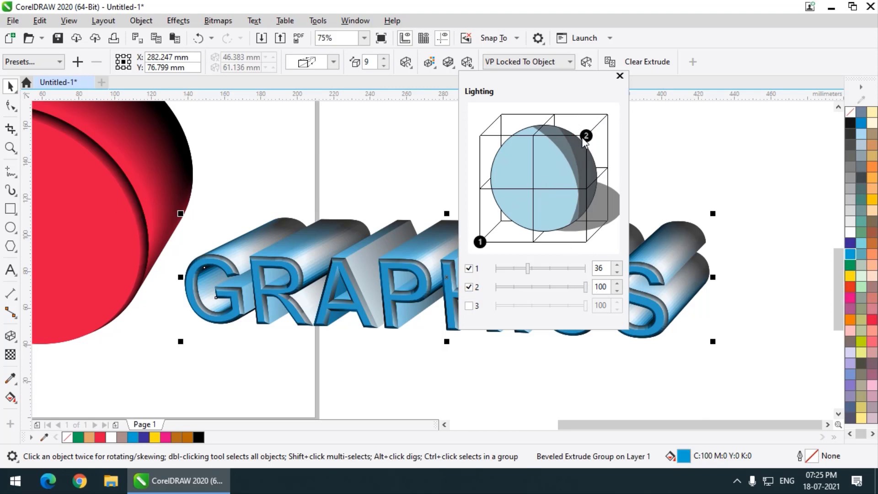
mouse_move(586, 138)
mouse_down()
mouse_move(617, 162)
mouse_move(606, 168)
mouse_up()
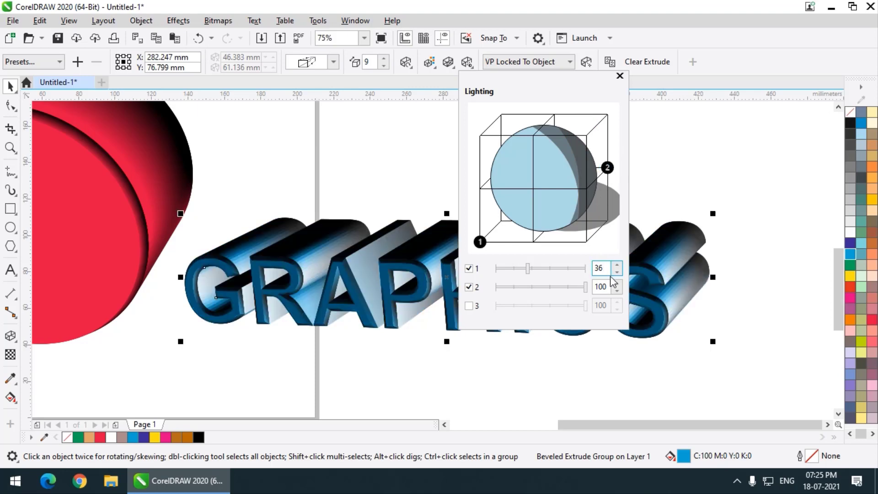
drag(586, 287, 536, 288)
click(535, 288)
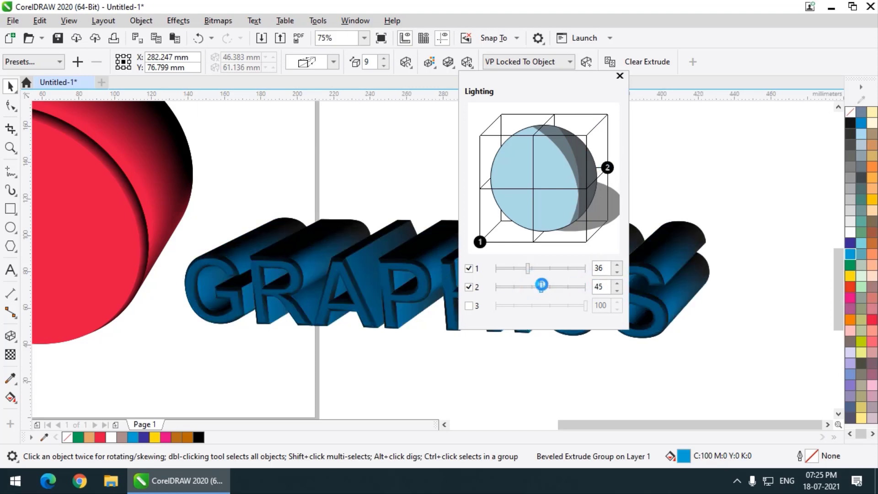
click(469, 287)
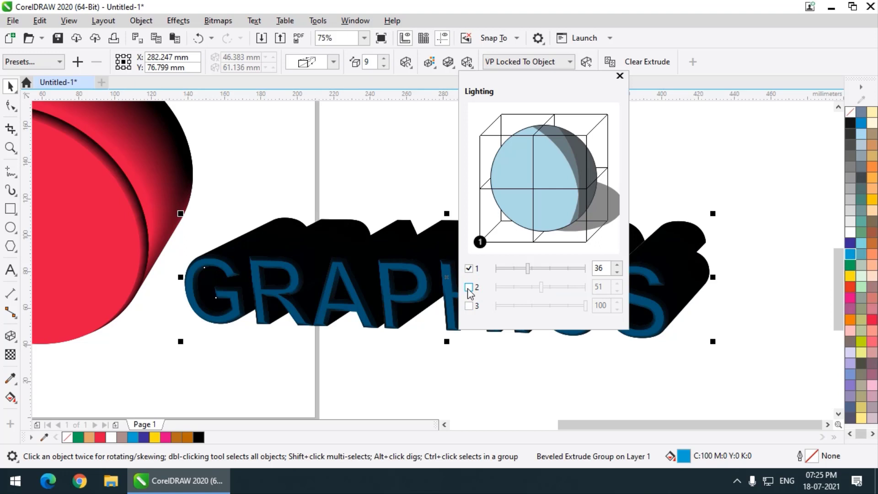
click(468, 287)
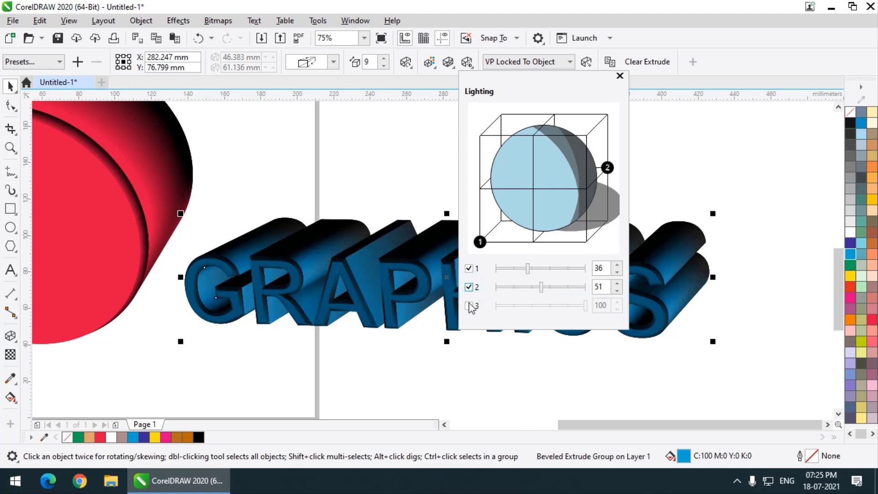
Add light 3 at the lighting cube's back upper-left corner and set its intensity to 23
click(469, 306)
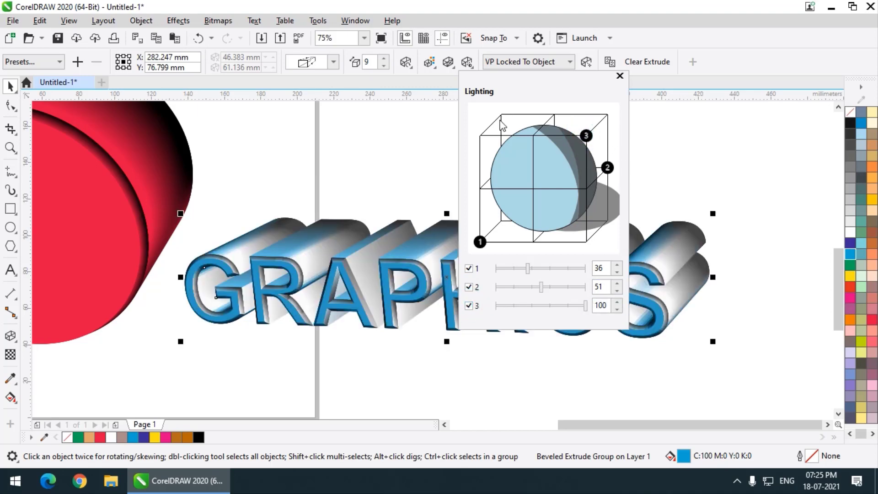
drag(586, 136, 500, 113)
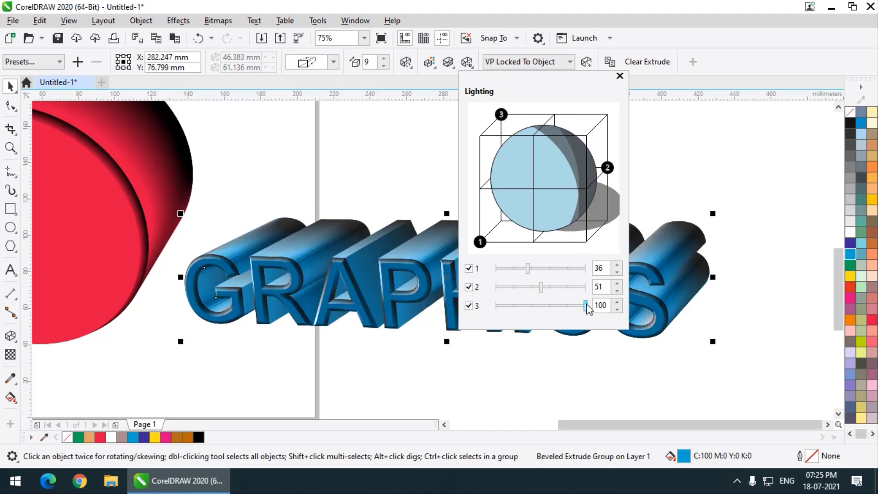
drag(587, 305, 516, 306)
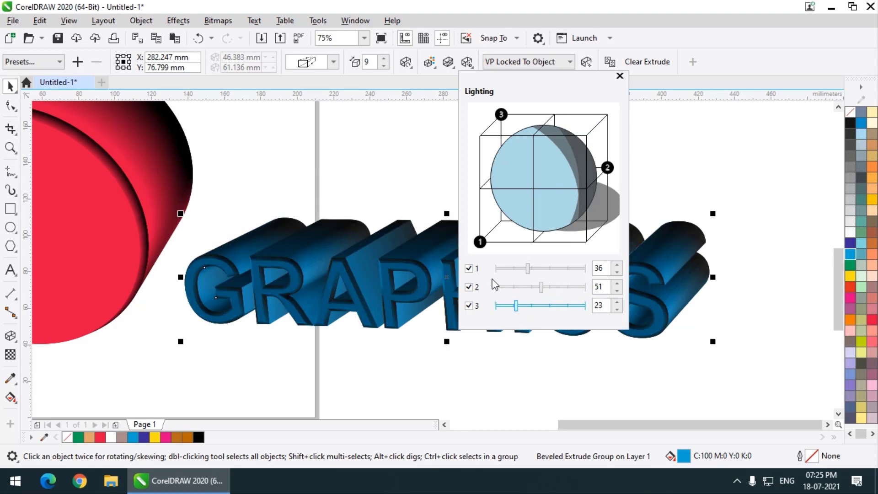
Turn all three lights off and back on to compare the text's shading
click(469, 307)
click(470, 287)
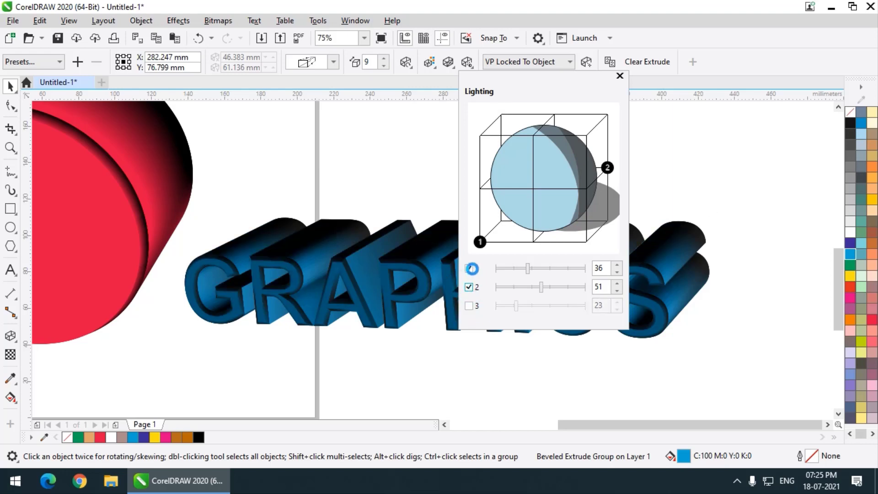
click(471, 269)
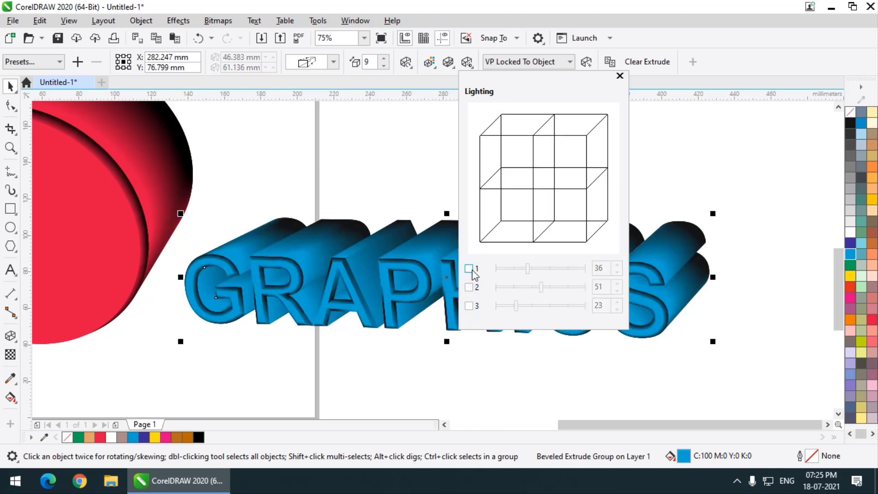
click(470, 269)
click(470, 287)
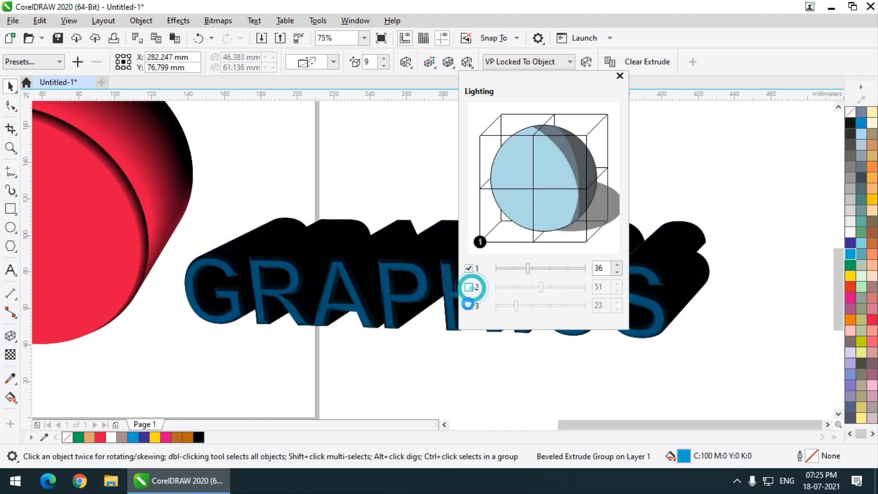
click(469, 305)
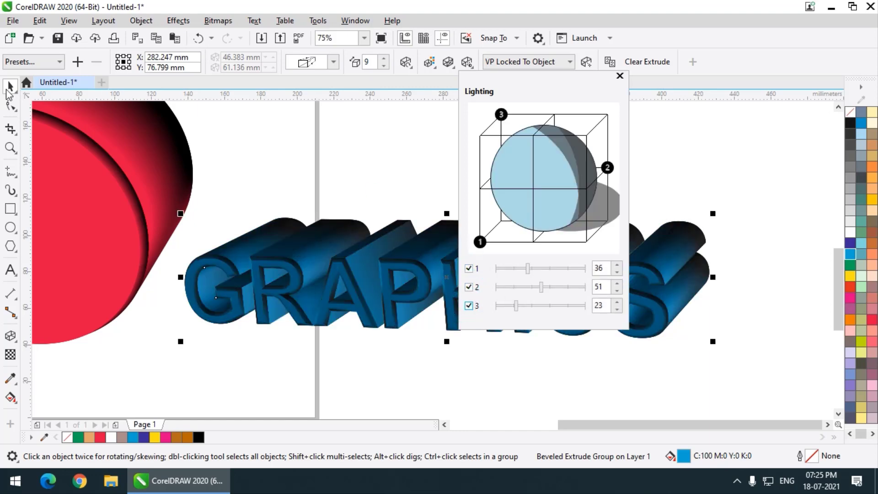
Close the lighting settings, scale the GRAPHICS text up to about 117% from its upper corner, and deselect it
click(8, 90)
scroll(406, 217, down, 2)
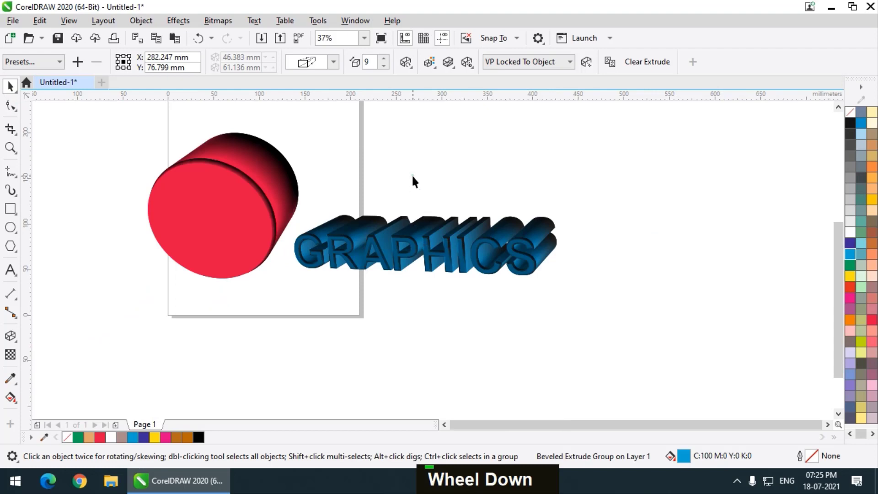
double_click(541, 226)
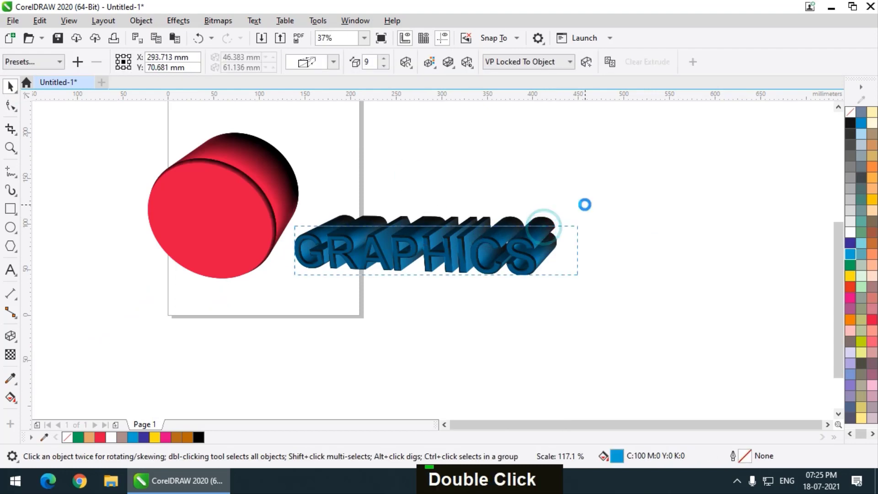
click(490, 157)
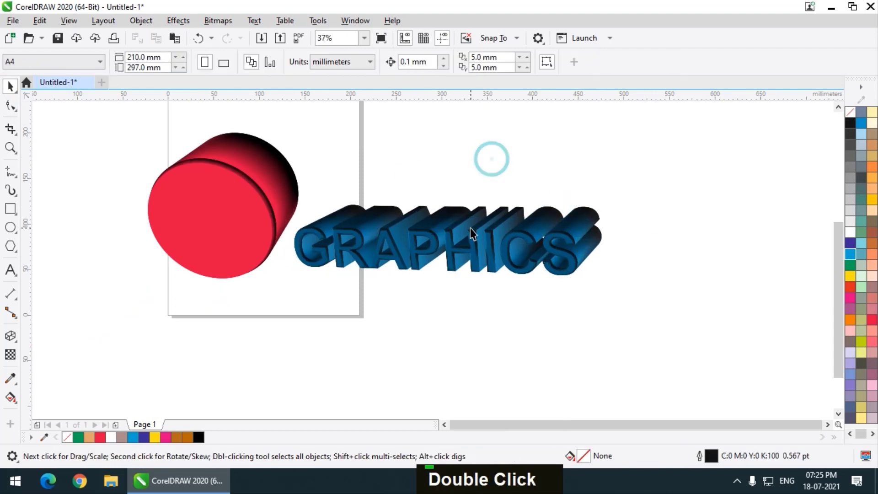
Inspect the lighting and bevels on the enlarged GRAPHICS text up close and from a distance
scroll(470, 229, up, 2)
scroll(416, 263, down, 1)
click(416, 244)
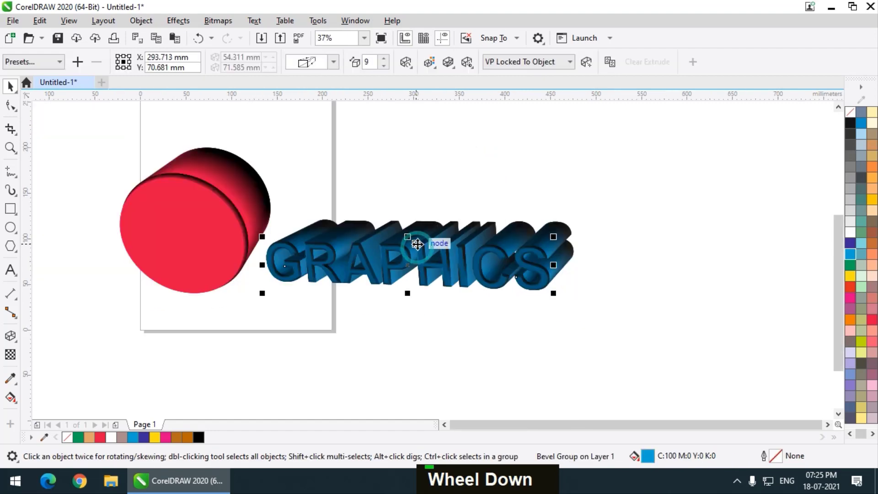
scroll(418, 245, up, 1)
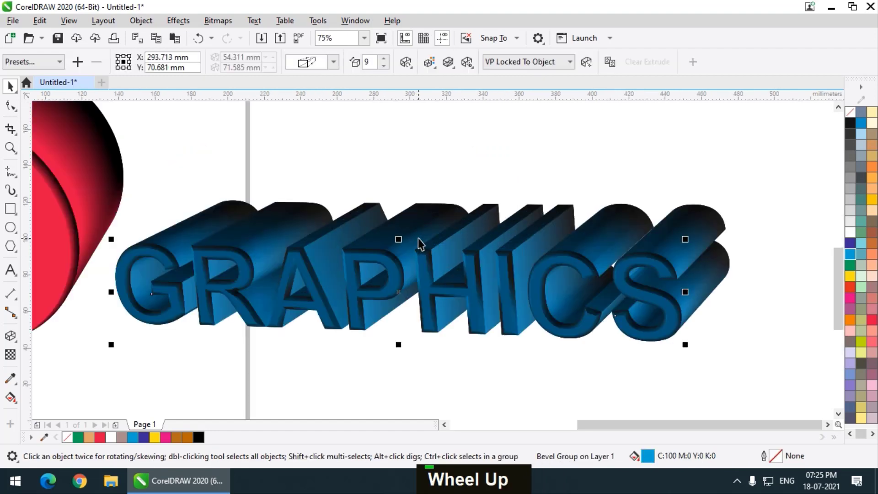
scroll(435, 274, down, 1)
drag(437, 267, 429, 263)
click(459, 190)
scroll(443, 250, up, 1)
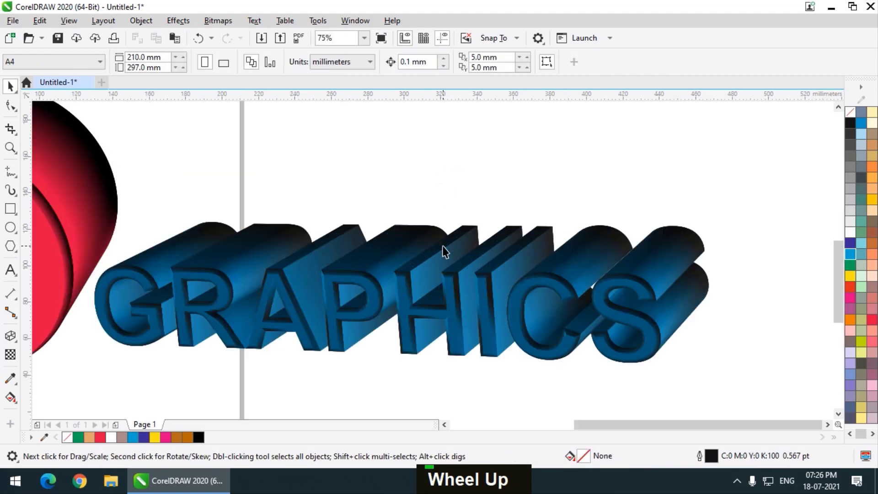
scroll(443, 250, down, 1)
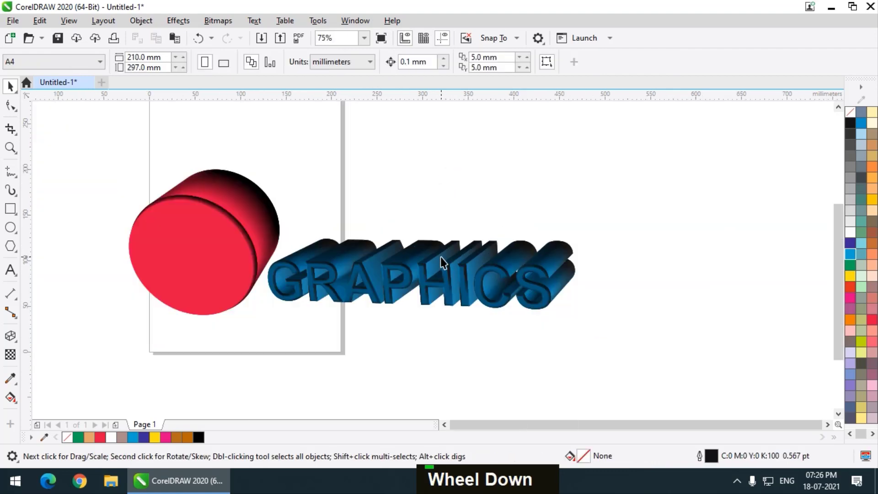
Select the extruded red circle, review its vanishing point options, and keep VP Locked To Object
click(243, 230)
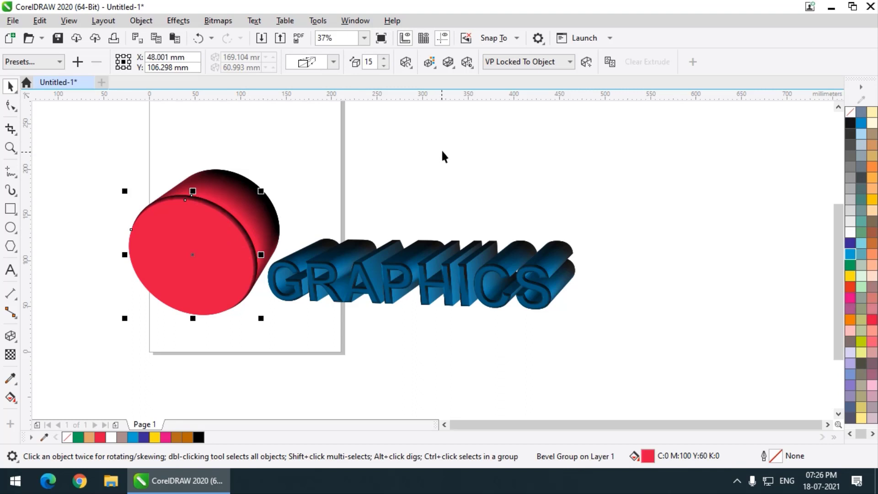
click(543, 64)
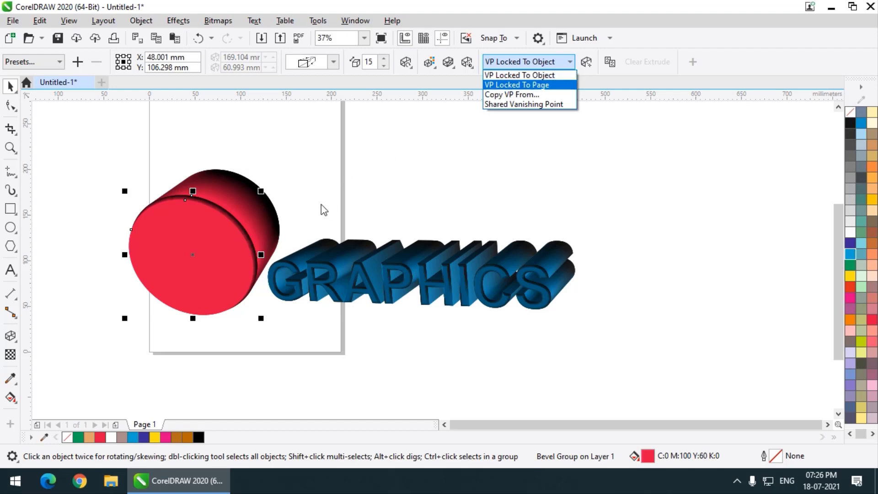
click(355, 148)
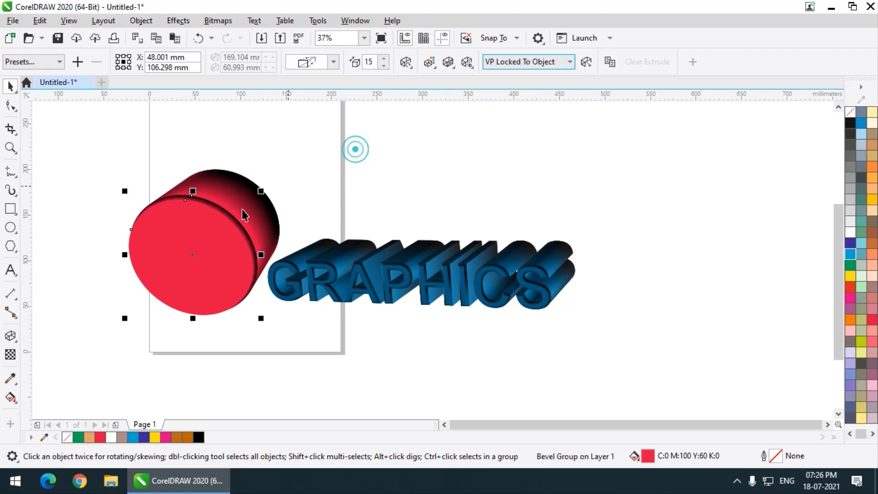
click(515, 63)
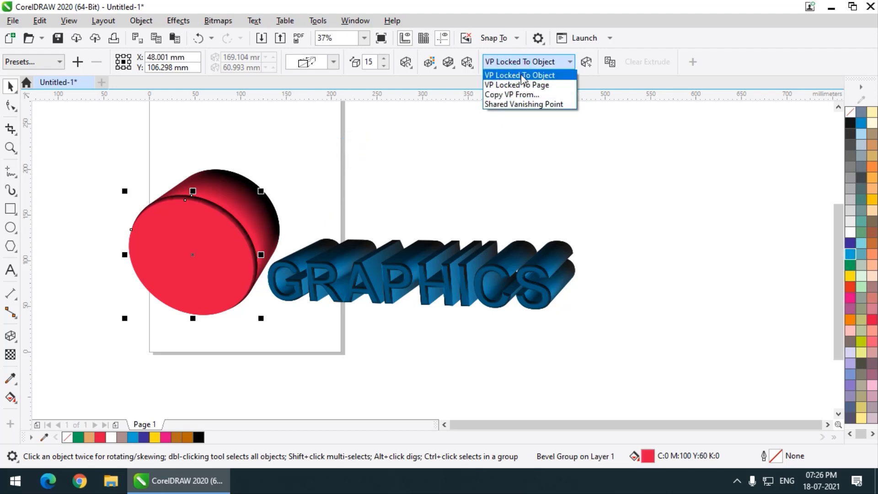
click(524, 77)
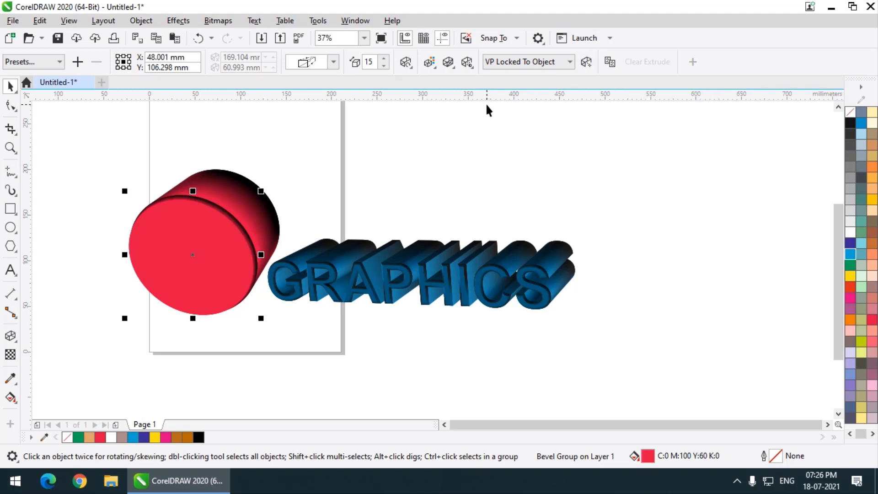
Move the red circle and the GRAPHICS text off the page onto the empty area to its right
scroll(518, 204, down, 1)
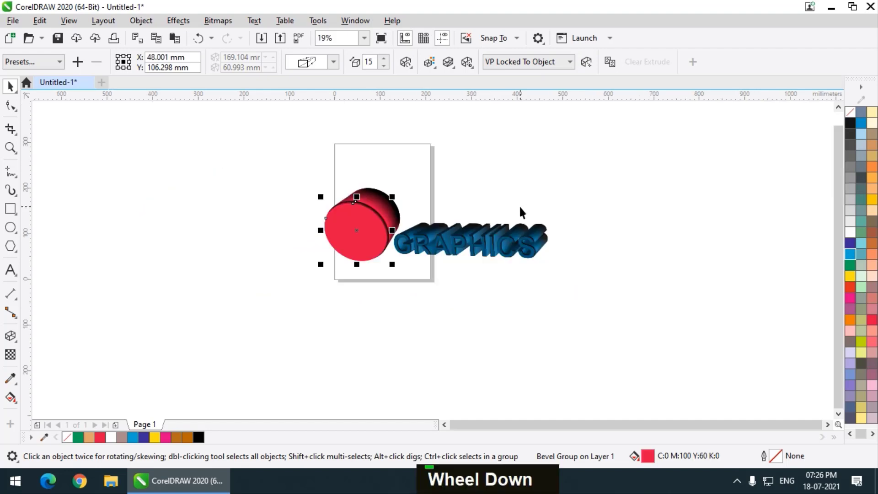
scroll(479, 186, up, 1)
scroll(368, 241, down, 2)
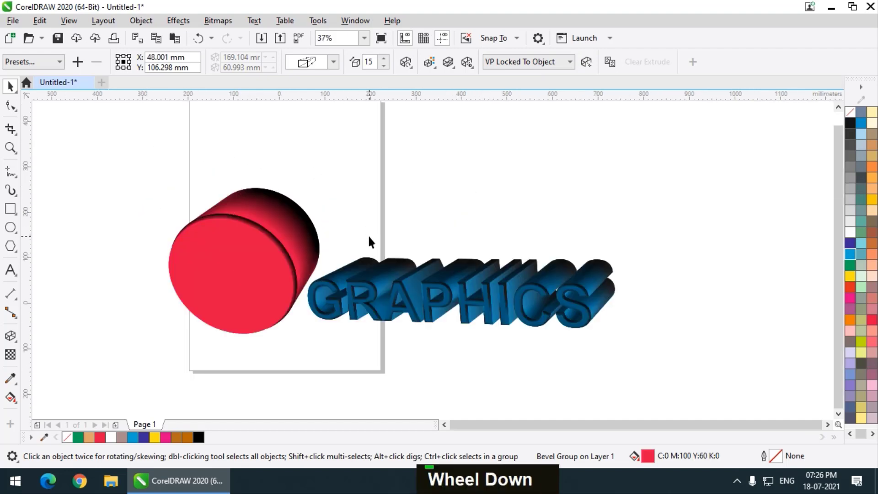
drag(313, 241, 617, 217)
drag(481, 258, 563, 252)
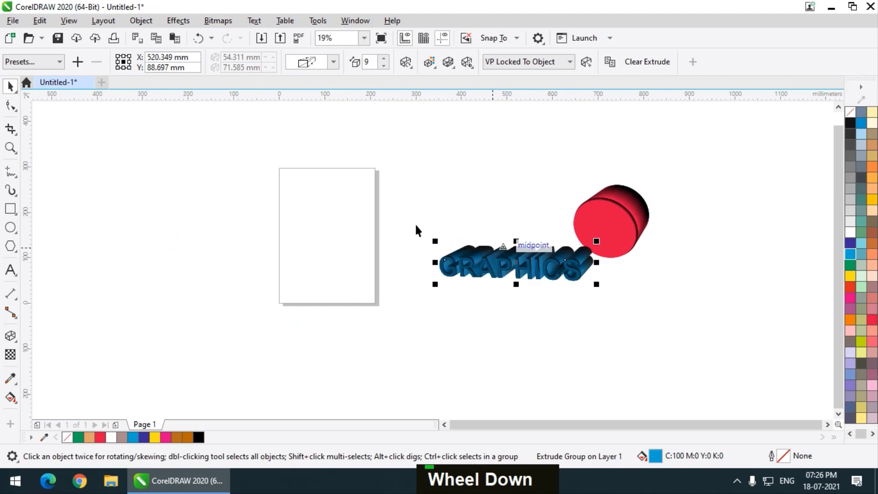
scroll(320, 219, up, 1)
scroll(314, 231, down, 1)
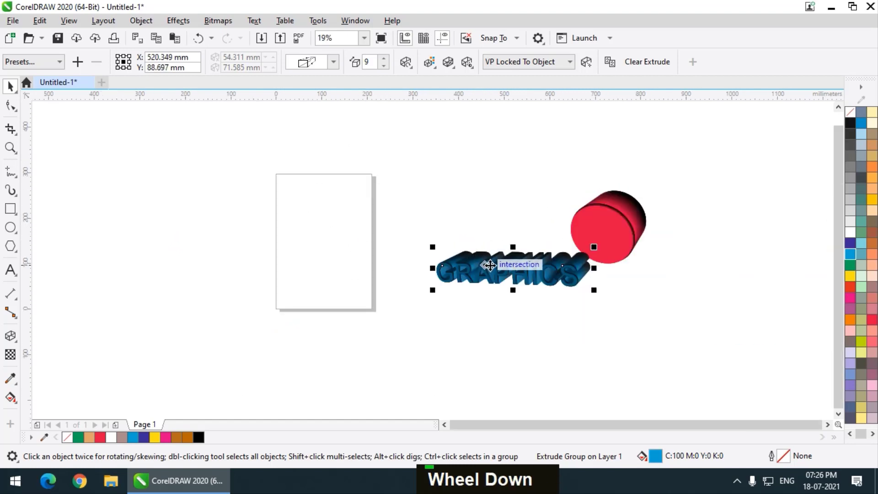
drag(489, 265, 488, 280)
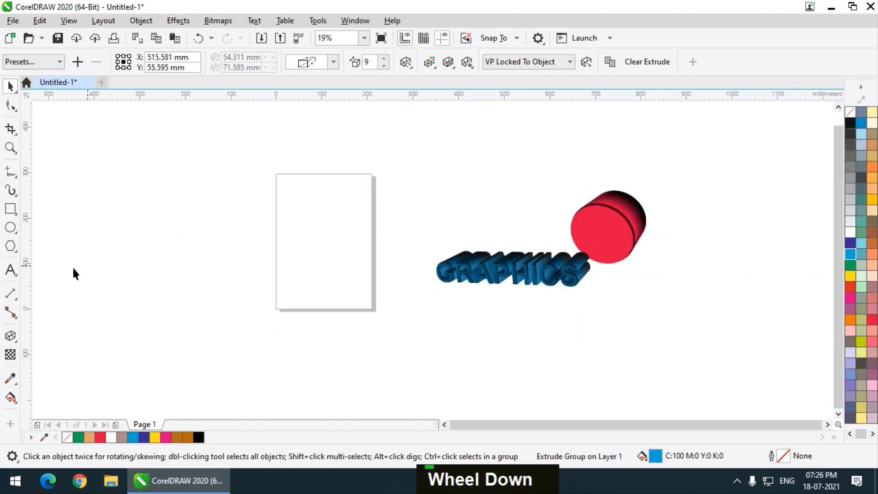
Draw a four-revolution spiral about 395 mm wide over the page and shift it to about X -65 mm, Y 101 mm
click(11, 247)
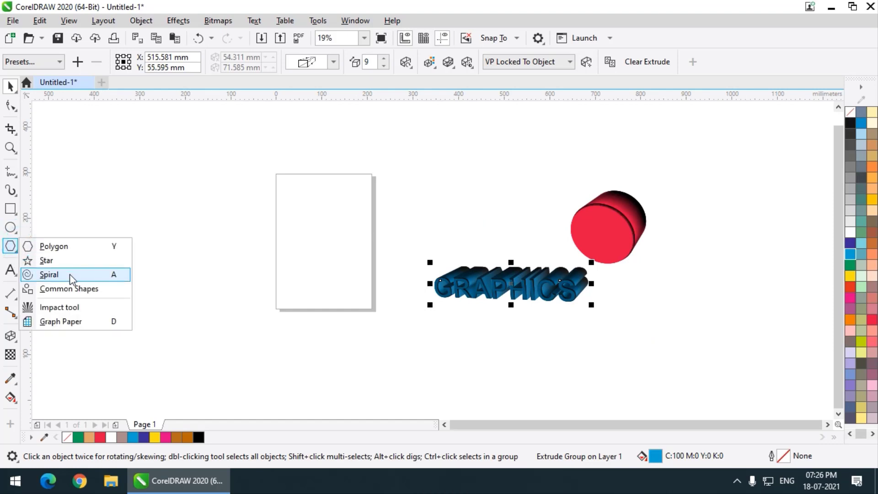
click(69, 273)
mouse_move(182, 180)
mouse_down()
mouse_move(341, 334)
mouse_move(361, 347)
mouse_move(384, 320)
mouse_move(308, 274)
mouse_move(366, 340)
mouse_up()
click(9, 91)
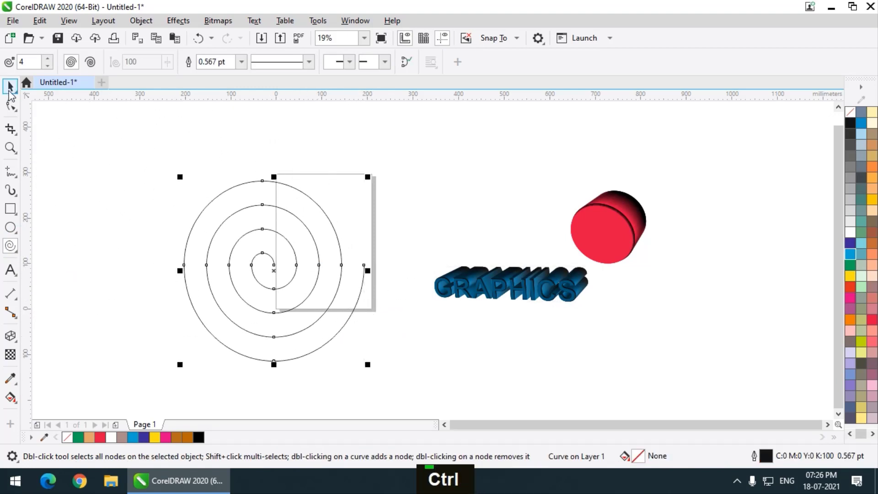
drag(290, 245, 291, 218)
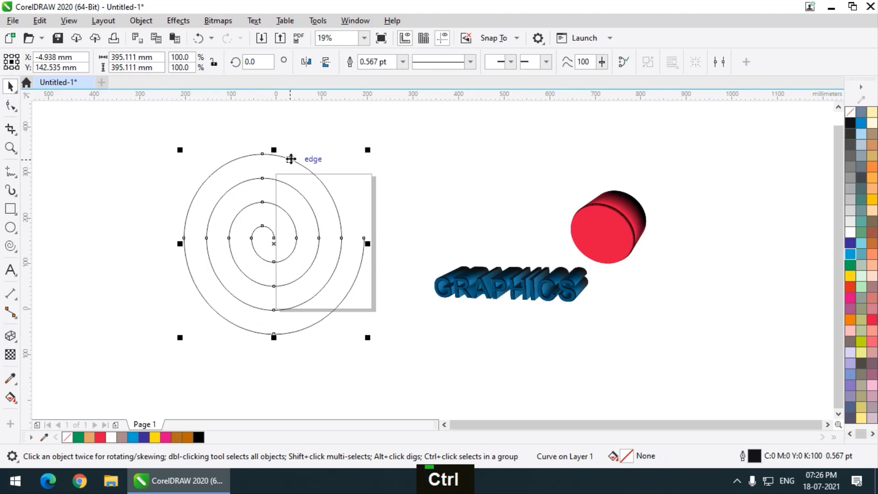
drag(290, 159, 264, 177)
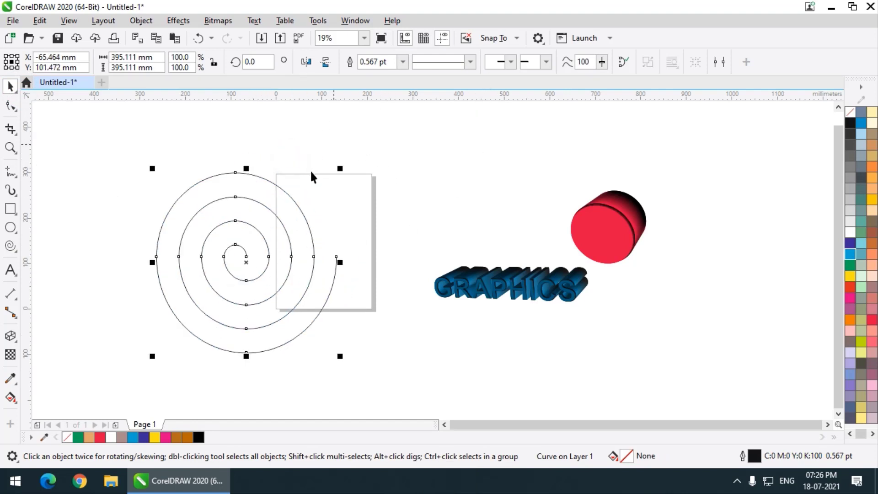
Set the spiral's outline width to 36 pt, and increase it to 50 pt
click(403, 62)
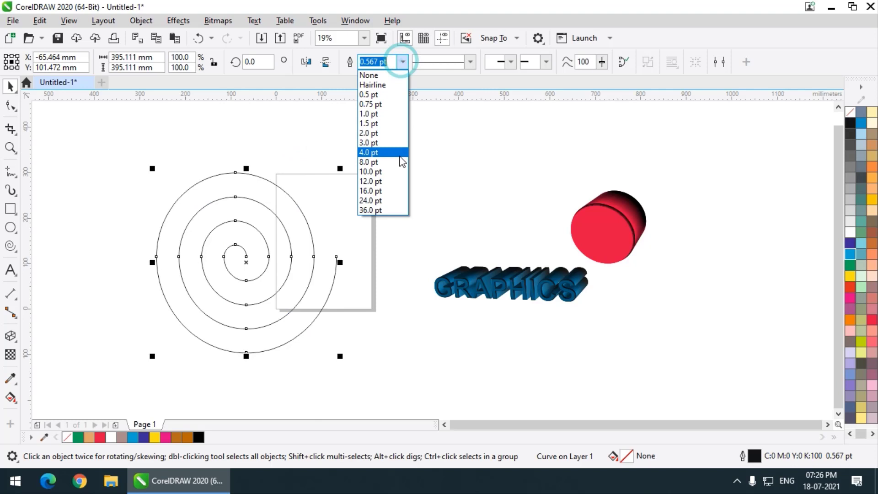
click(392, 208)
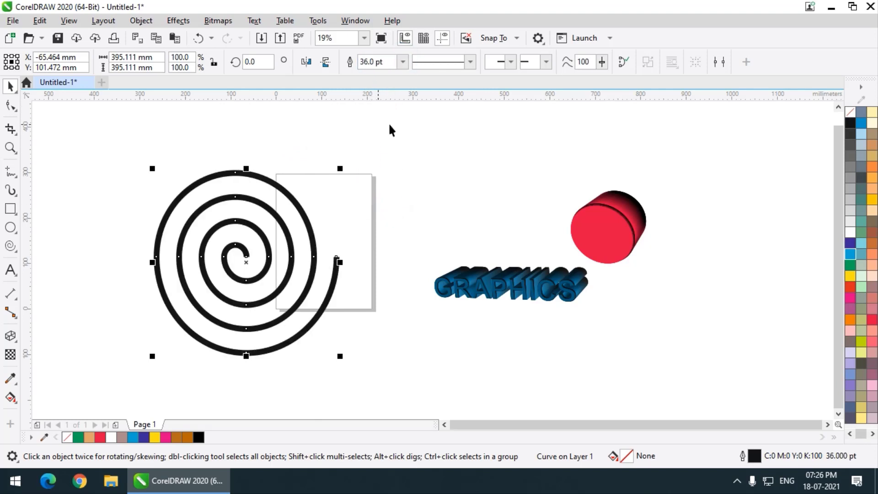
text(50)
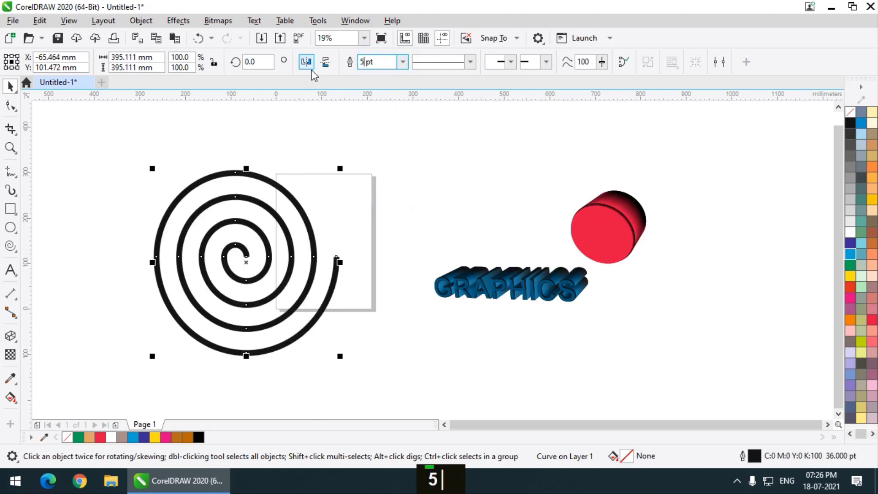
key(Return)
scroll(245, 245, up, 3)
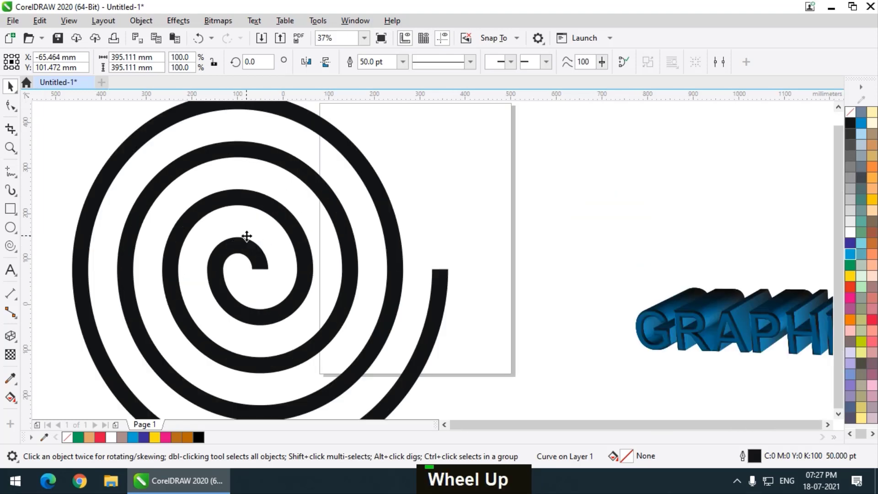
scroll(270, 234, down, 3)
scroll(275, 234, up, 2)
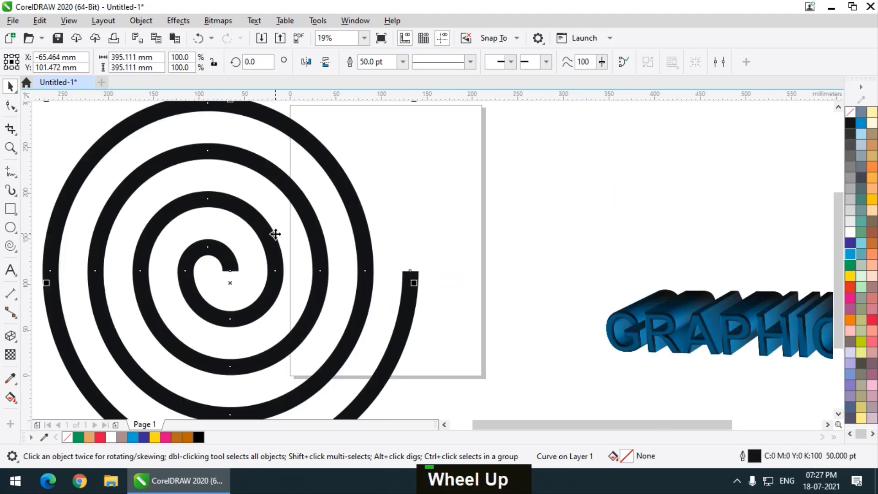
Apply a dark green fill (C88 M11 Y100 K51) to the spiral, and try a blue outline before undoing it
click(848, 264)
click(831, 291)
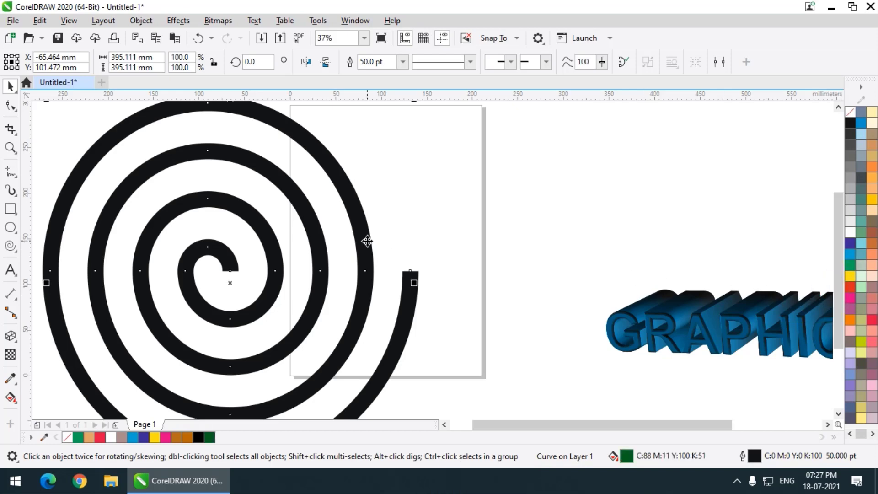
scroll(367, 239, down, 1)
scroll(367, 237, up, 1)
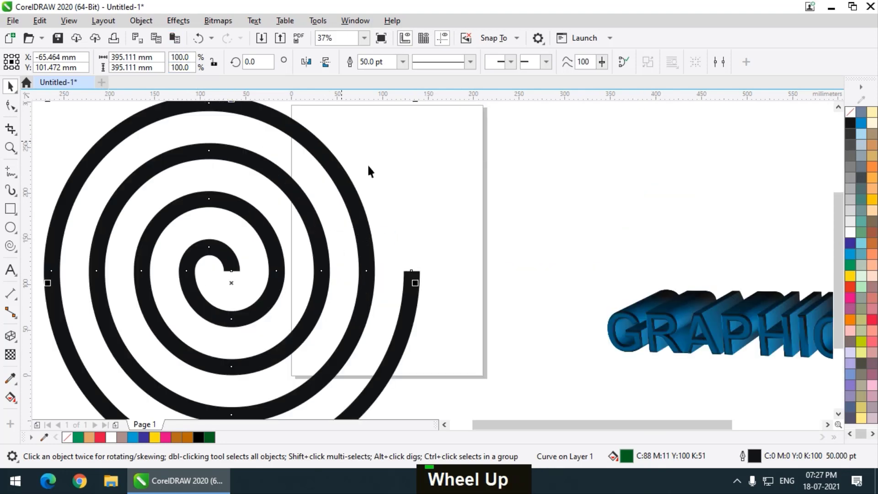
scroll(369, 272, down, 1)
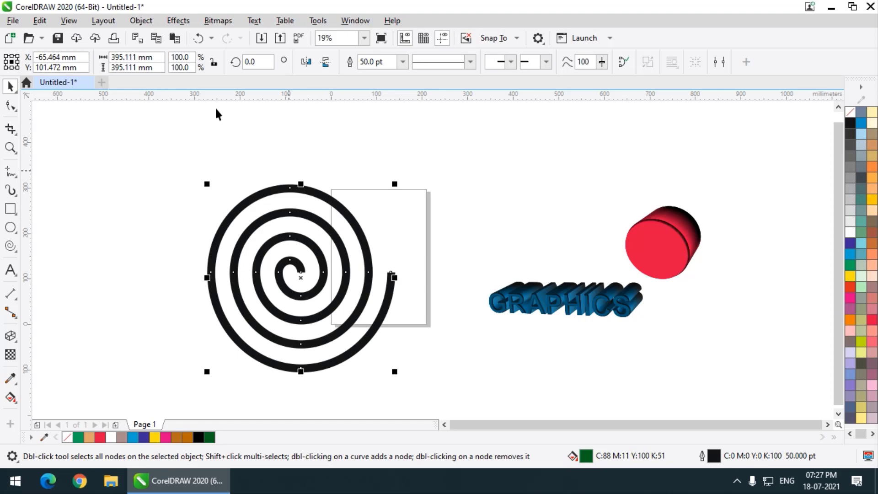
right_click(851, 243)
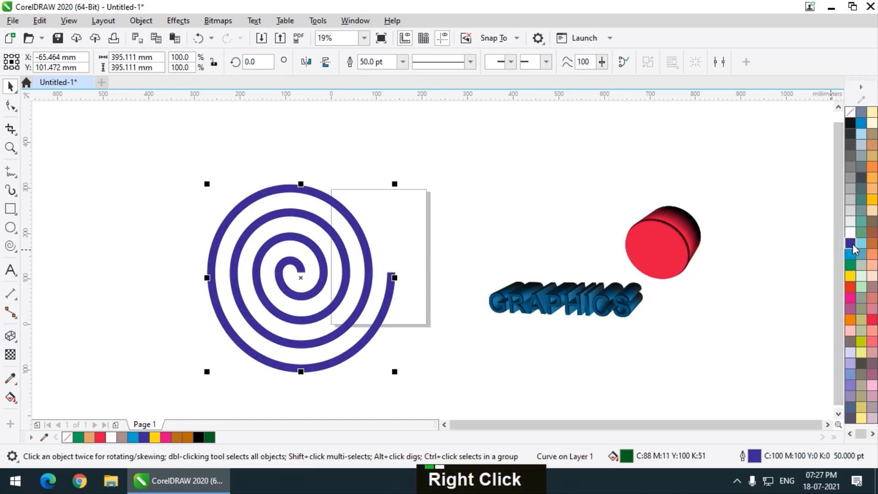
key(ctrl+z)
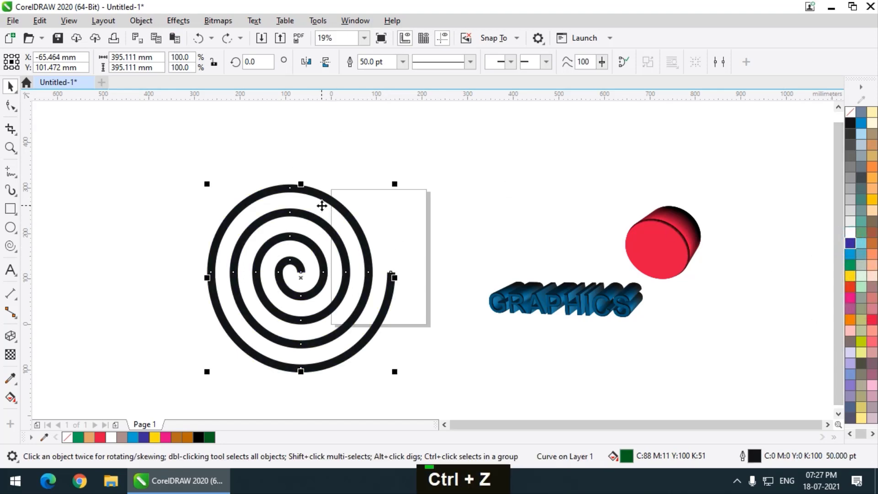
Convert the spiral's outline to an object, fill it dark green (C88 M11 Y100 K51), and move it slightly up and right
click(141, 20)
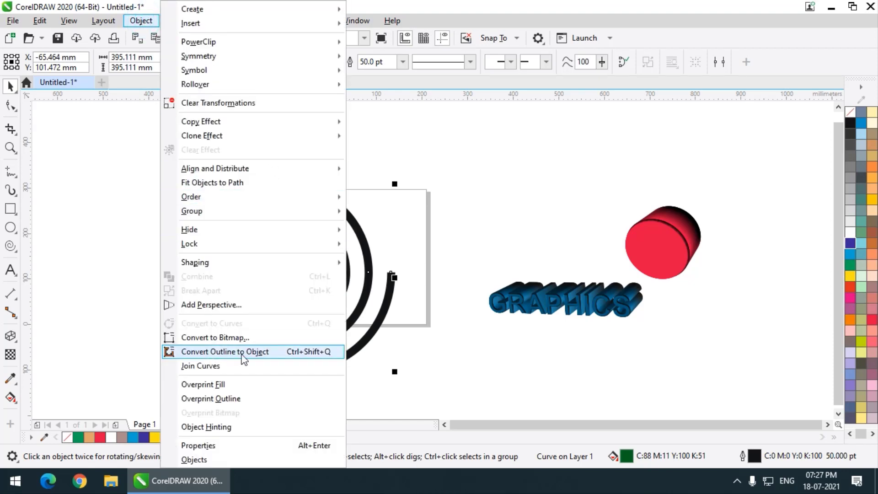
click(243, 352)
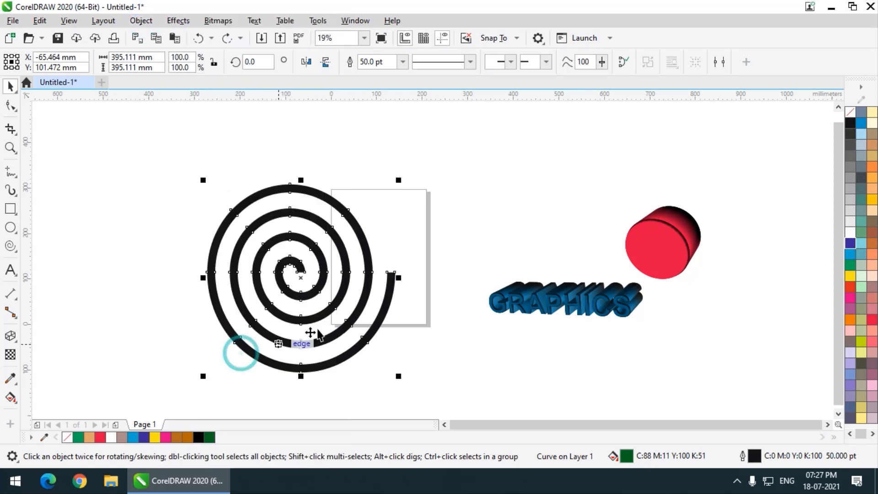
click(209, 437)
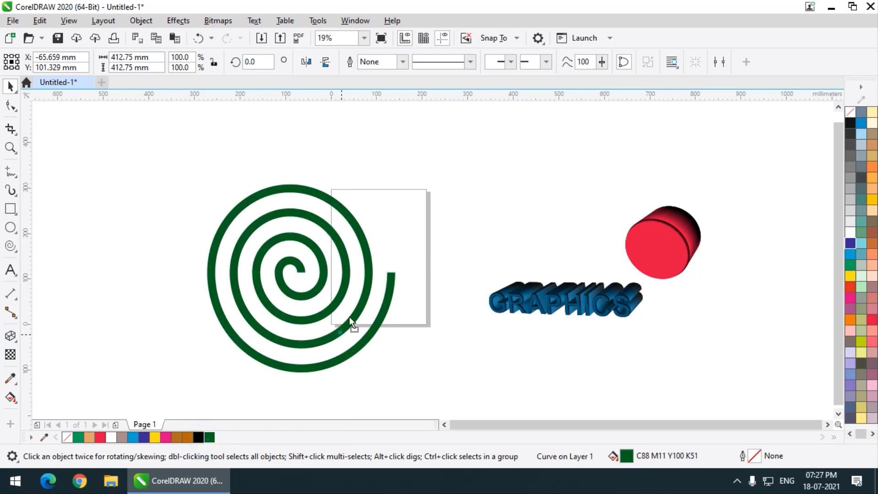
drag(350, 317, 367, 300)
scroll(330, 231, up, 1)
scroll(132, 288, down, 1)
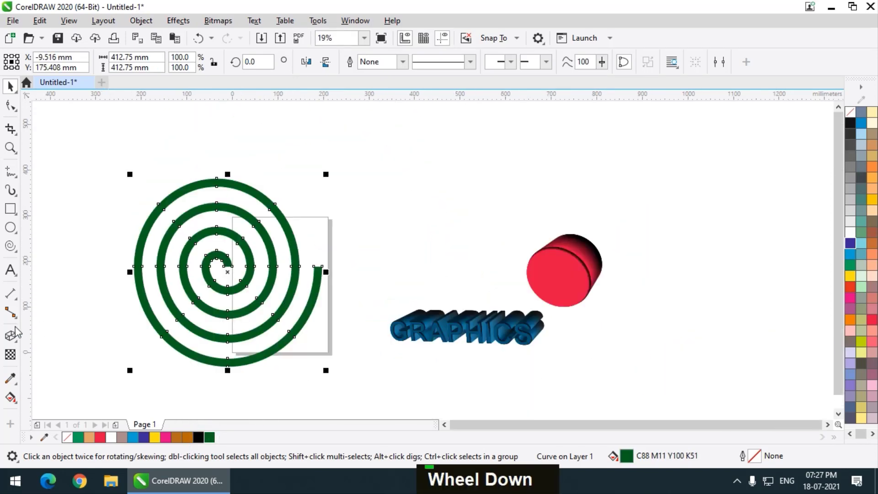
Extrude the green spiral toward the upper right and rotate the extrusion in 3D
click(10, 335)
scroll(168, 274, up, 1)
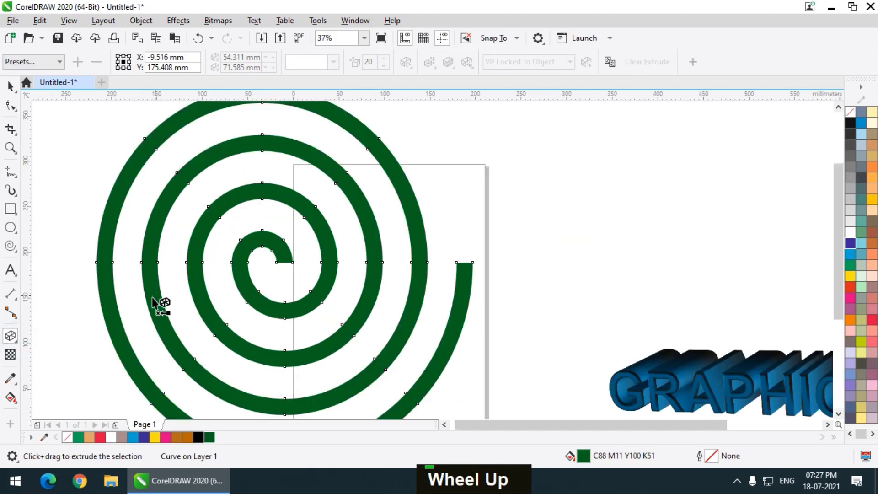
drag(249, 288, 284, 266)
click(311, 251)
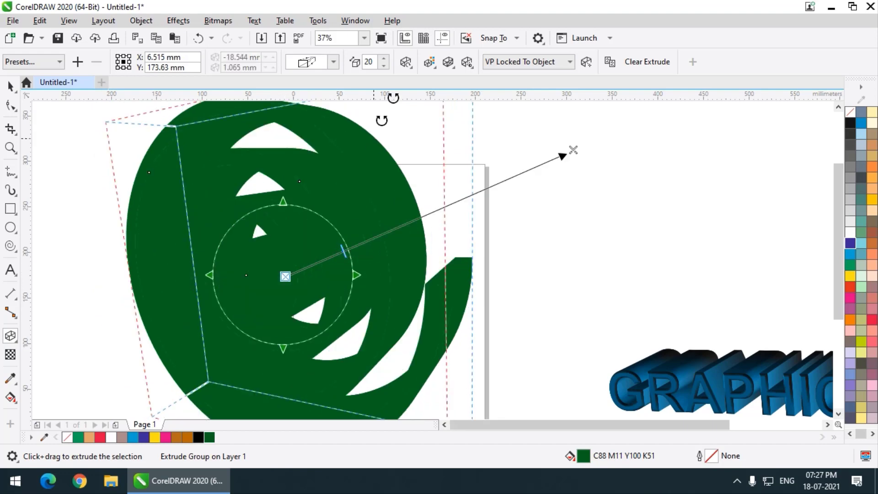
Reduce the spiral's extrusion depth to 5 and apply color shading from green to black
click(385, 65)
double_click(385, 66)
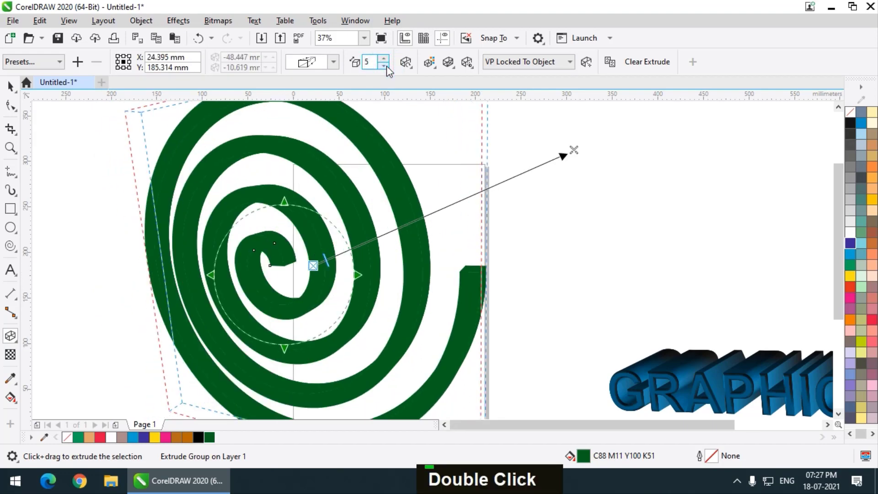
click(448, 63)
click(428, 62)
click(428, 62)
click(471, 93)
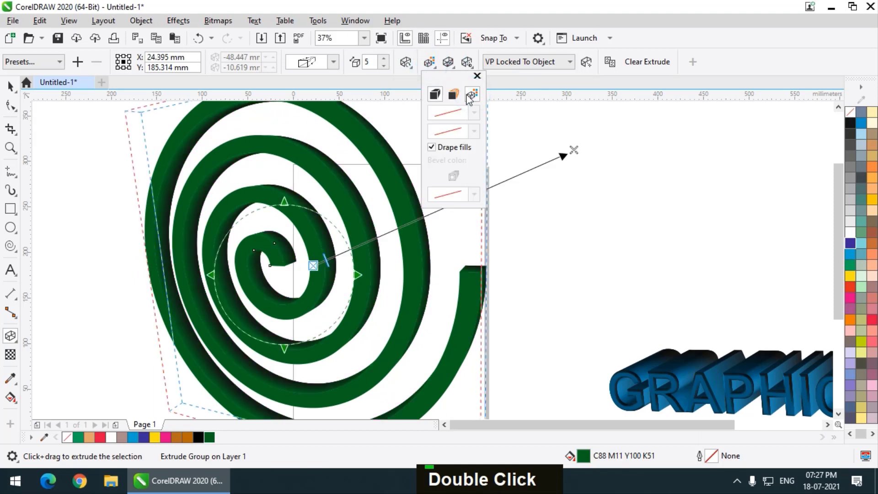
Rotate the extruded spiral in 3D until it lies tilted back with its depth extending downward
click(316, 247)
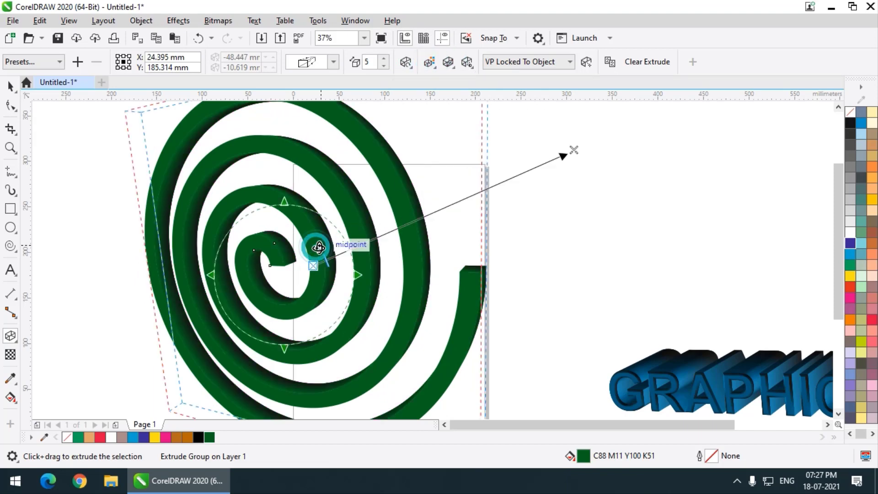
drag(316, 248, 341, 220)
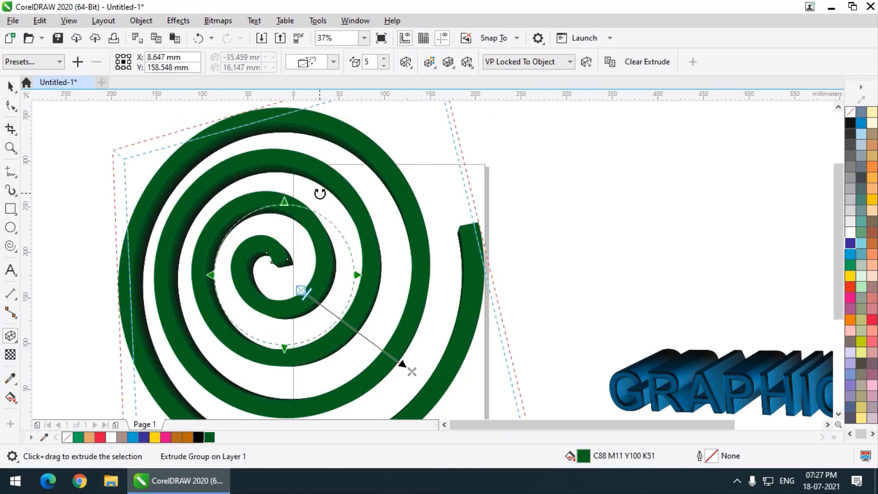
scroll(320, 199, down, 2)
drag(305, 250, 310, 230)
scroll(264, 252, up, 2)
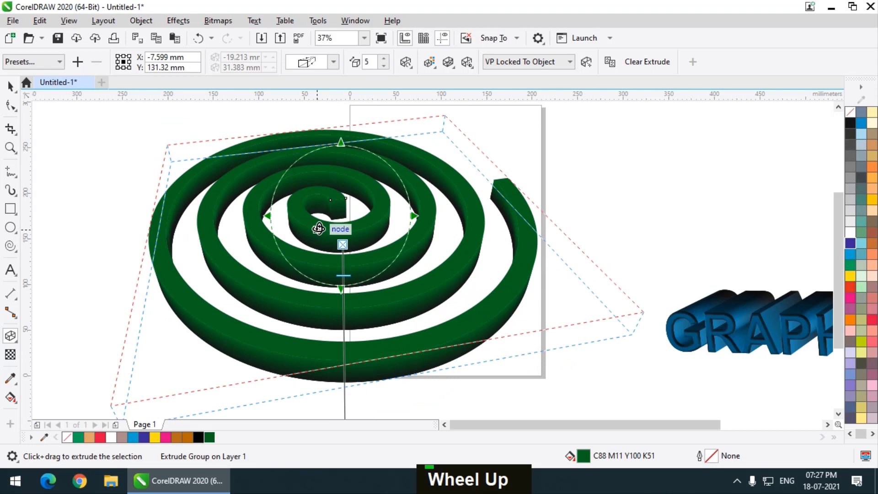
Tilt the extruded green spiral flatter in 3D and reduce its extrusion depth to 2
drag(301, 274, 304, 256)
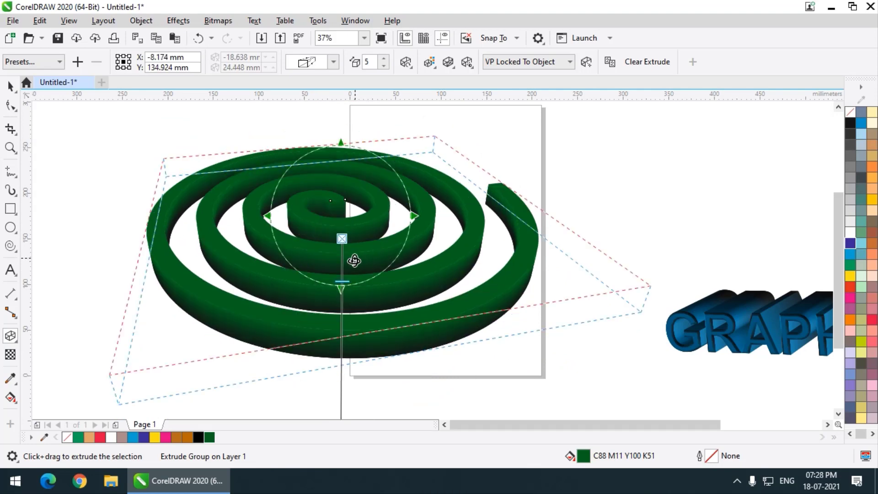
scroll(352, 261, up, 2)
drag(334, 302, 334, 297)
scroll(308, 228, down, 2)
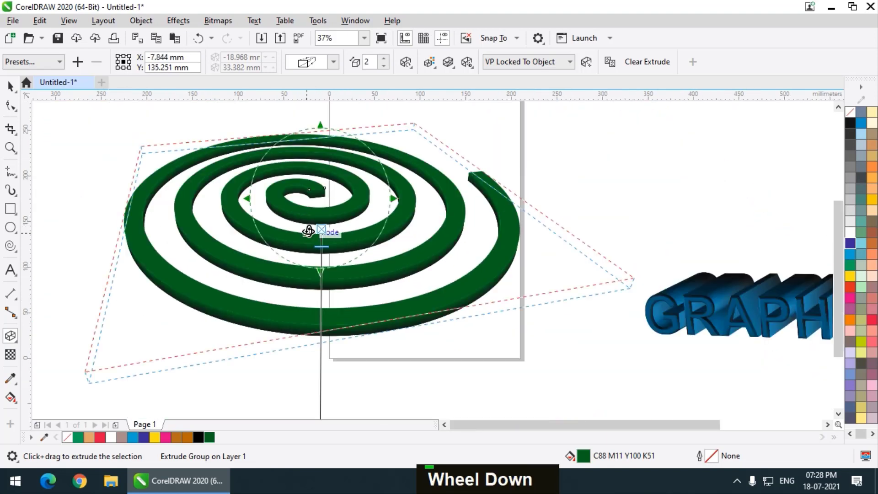
drag(289, 222, 266, 214)
click(11, 88)
double_click(69, 129)
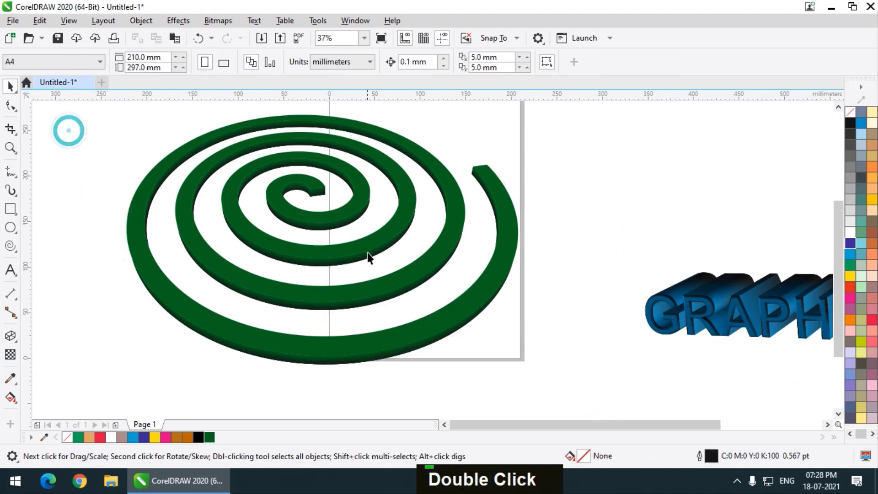
Reopen the spiral's extrusion for editing and fine-tune its 3D rotation to a slightly flatter tilt
scroll(368, 251, down, 1)
scroll(342, 256, up, 1)
click(334, 251)
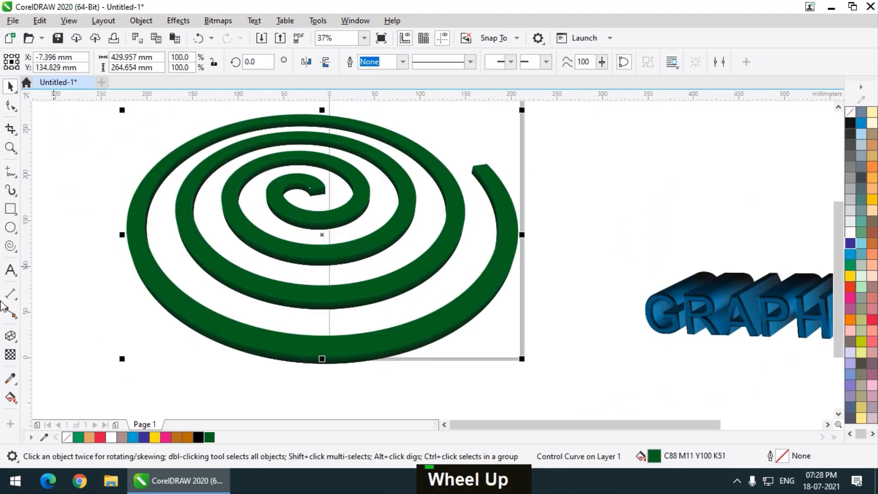
click(10, 335)
scroll(310, 229, up, 1)
click(313, 227)
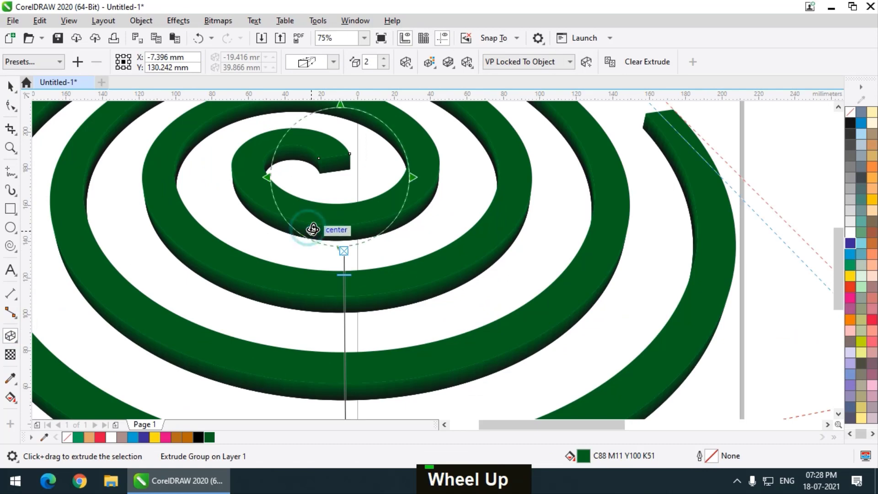
drag(314, 225, 322, 223)
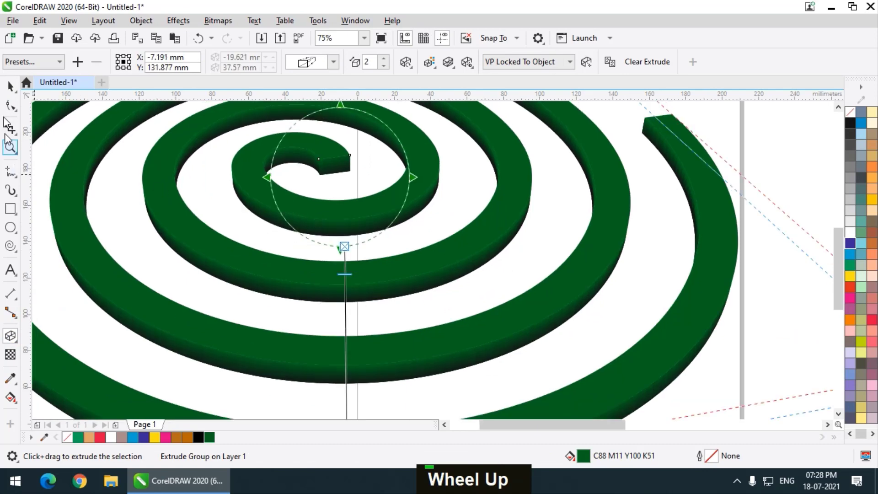
click(10, 86)
scroll(298, 225, down, 1)
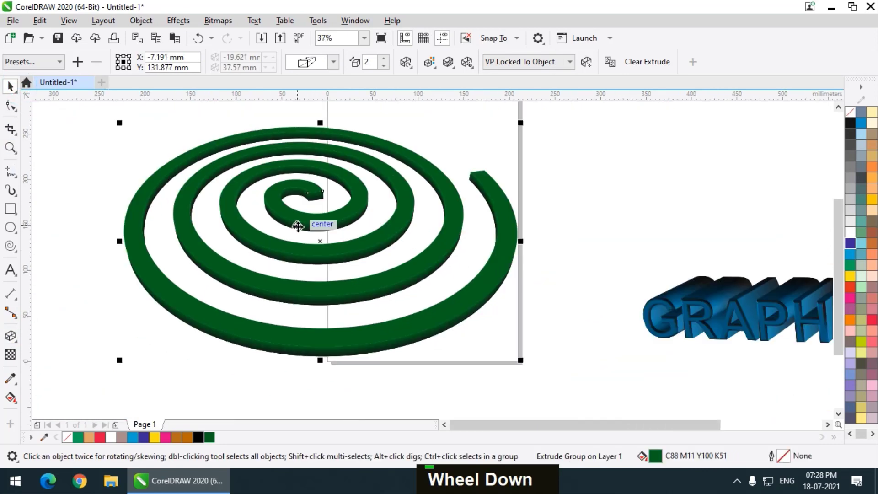
click(603, 182)
Scale the extruded spiral down proportionally from its lower-right corner and move it right so it sits across the page
scroll(289, 265, down, 1)
scroll(333, 274, up, 1)
click(333, 272)
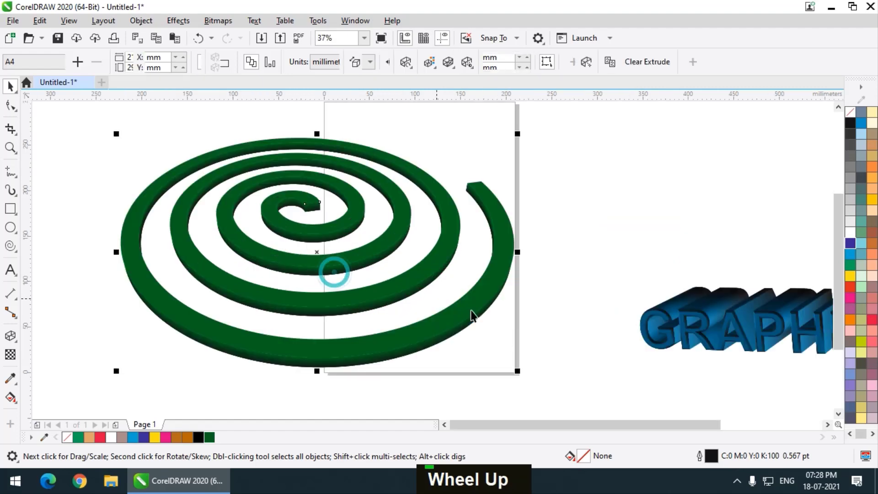
drag(518, 370, 459, 337)
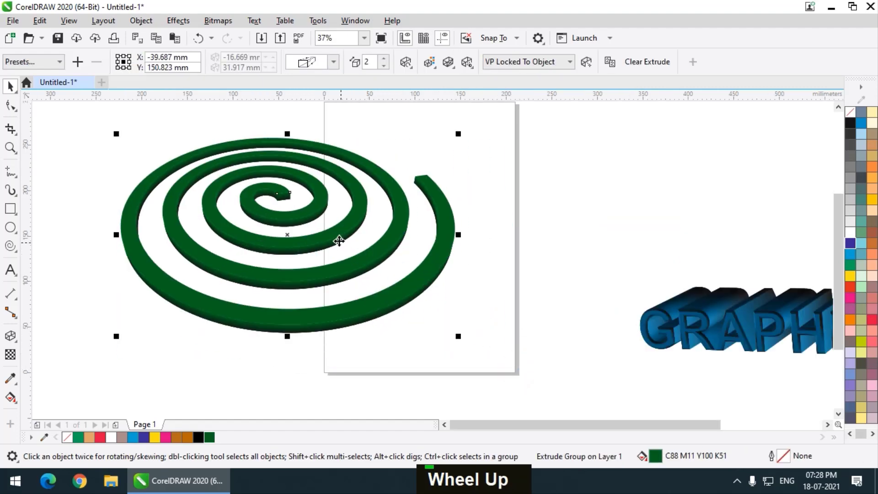
drag(339, 241, 406, 256)
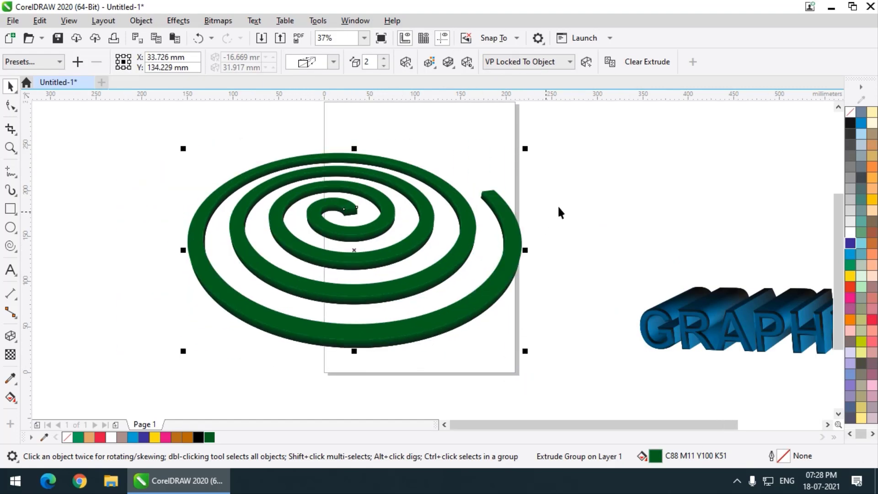
click(567, 201)
scroll(484, 182, up, 2)
scroll(437, 226, down, 2)
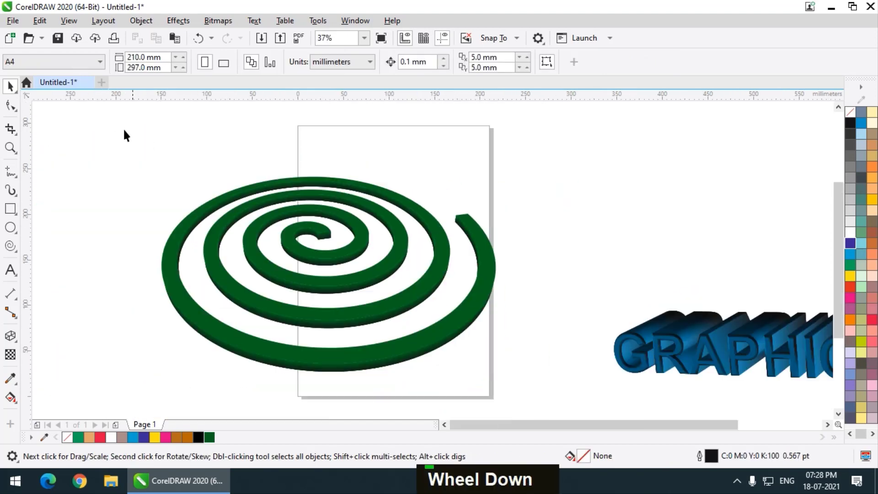
Draw a closed rounded tip shape about 22 by 25 mm over the spiral's outer end with the Pen tool
scroll(530, 250, up, 2)
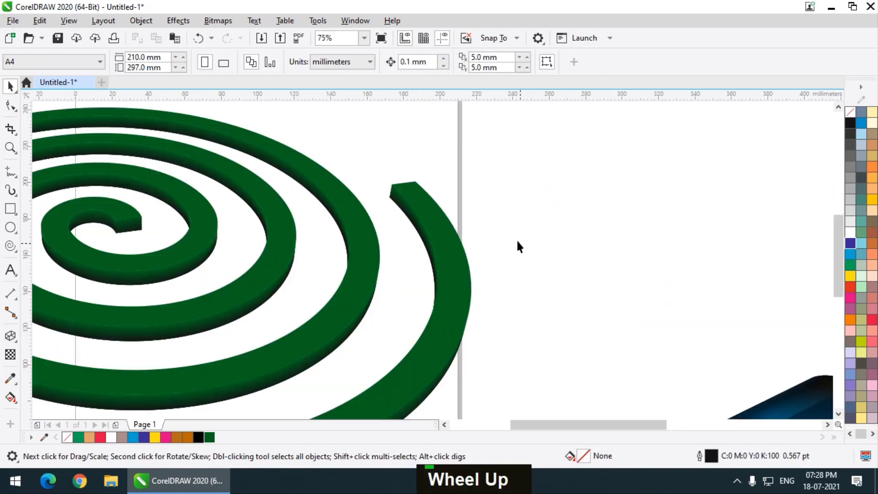
click(14, 132)
click(15, 109)
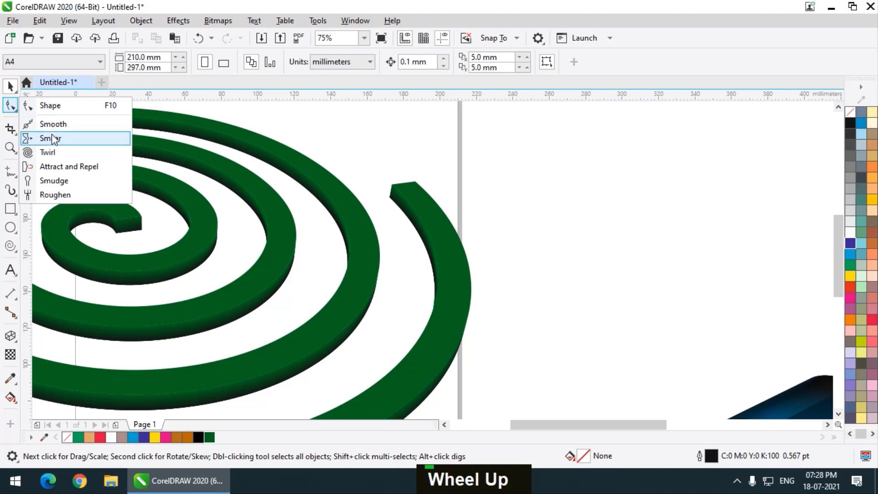
click(15, 173)
click(15, 173)
click(45, 211)
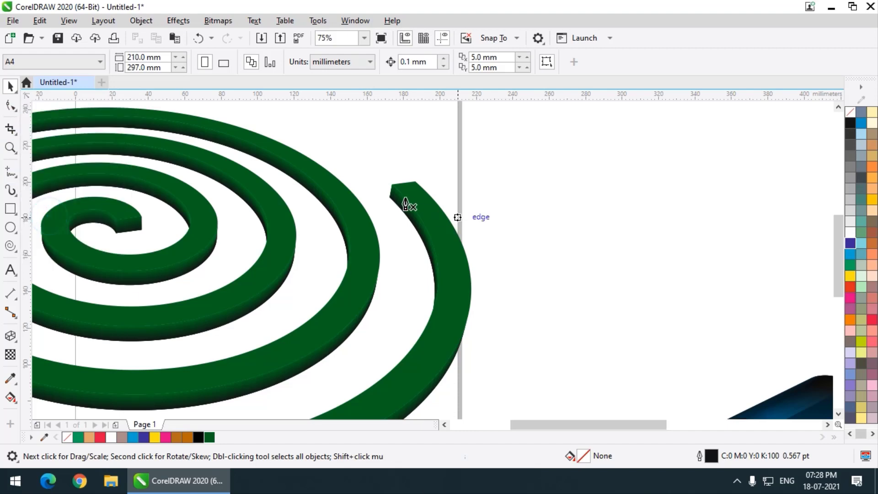
scroll(371, 204, up, 2)
click(374, 196)
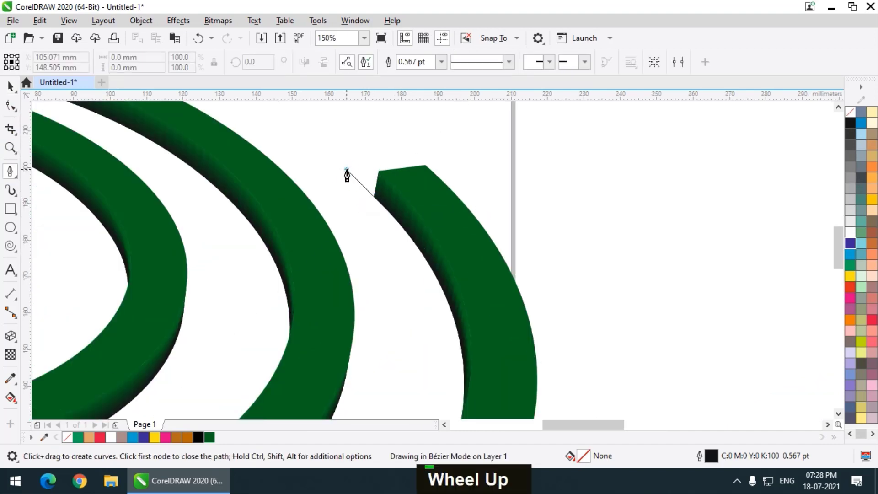
drag(346, 176, 347, 169)
drag(359, 132, 390, 115)
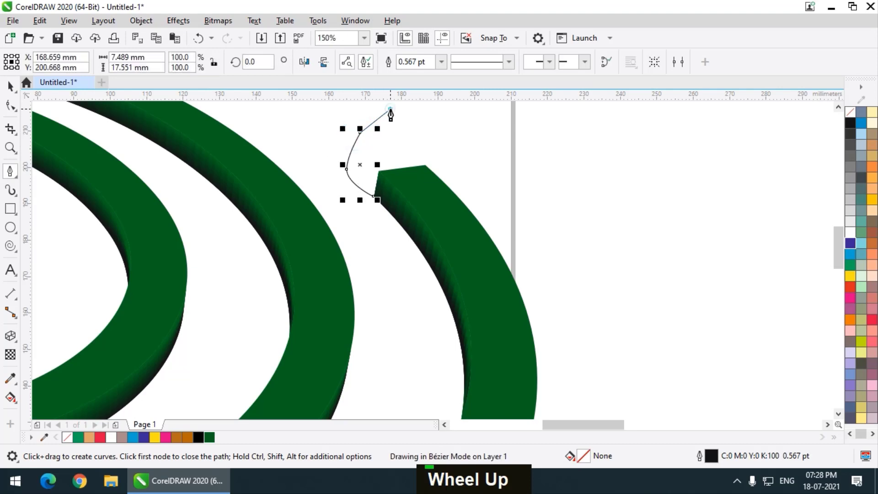
click(413, 124)
double_click(428, 136)
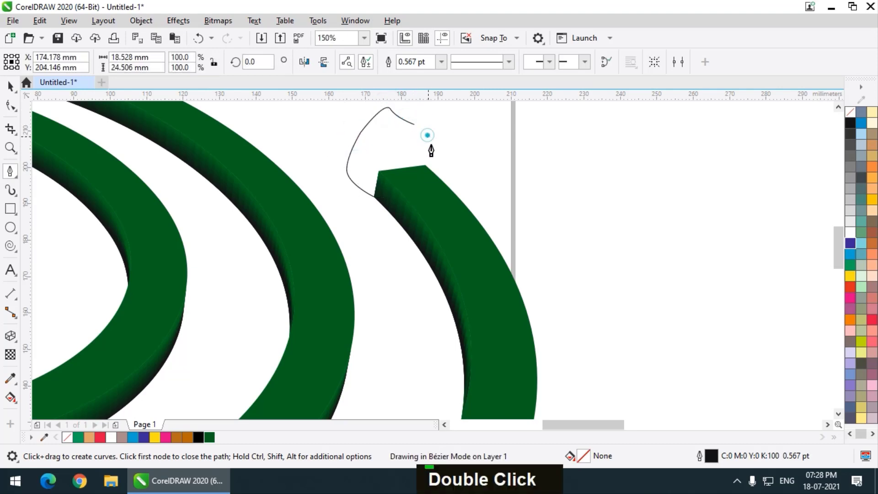
click(424, 162)
click(414, 184)
click(374, 196)
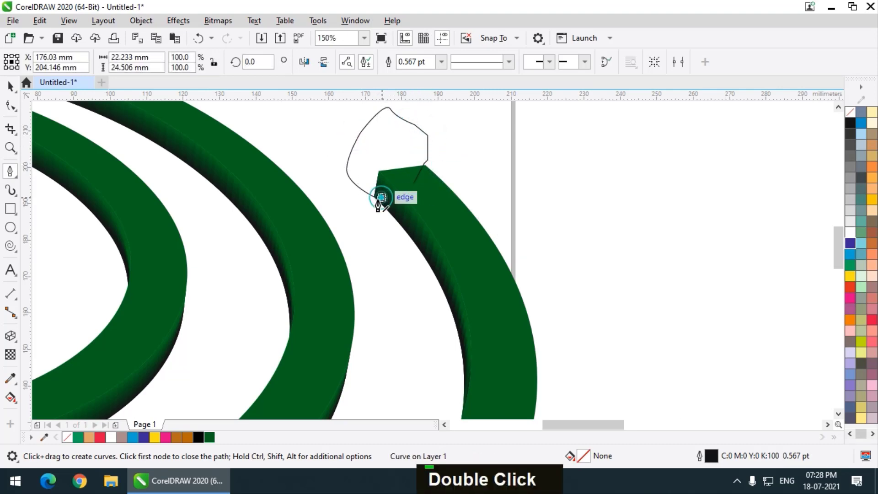
click(374, 197)
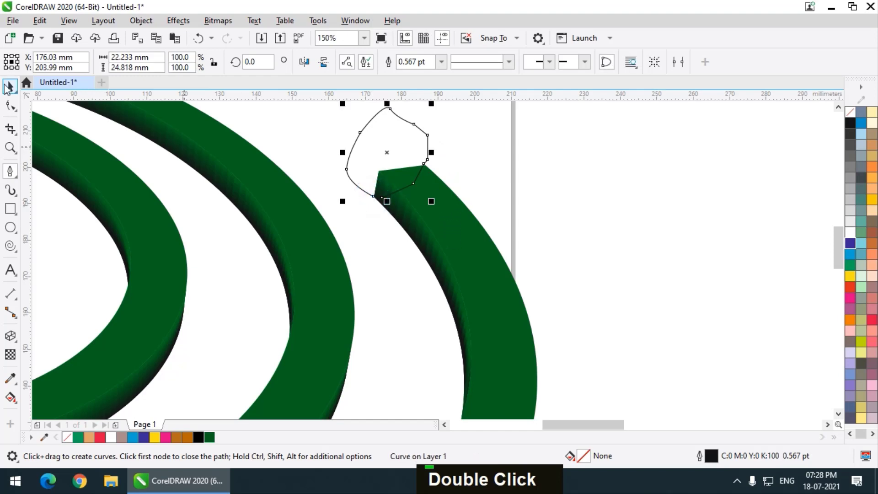
click(8, 87)
Apply a linear fountain fill to the tip shape, running from black at its base to white at its top
scroll(413, 189, down, 1)
scroll(395, 195, up, 1)
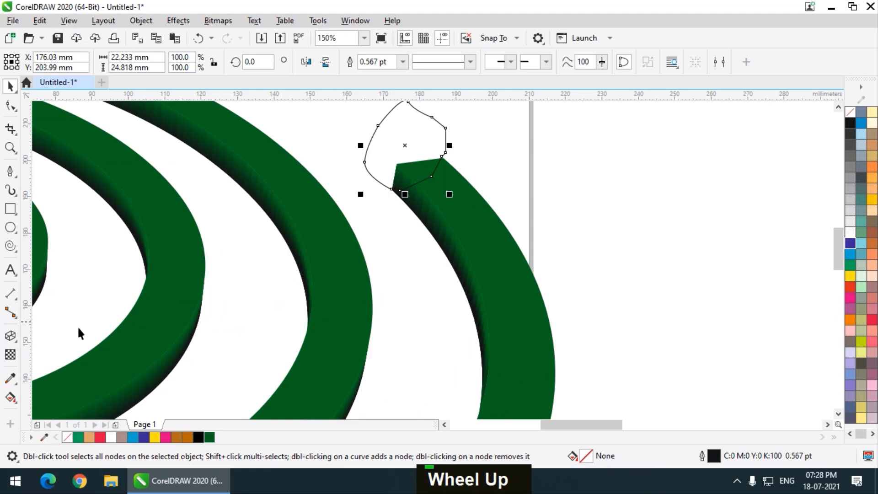
click(16, 398)
drag(403, 190, 402, 103)
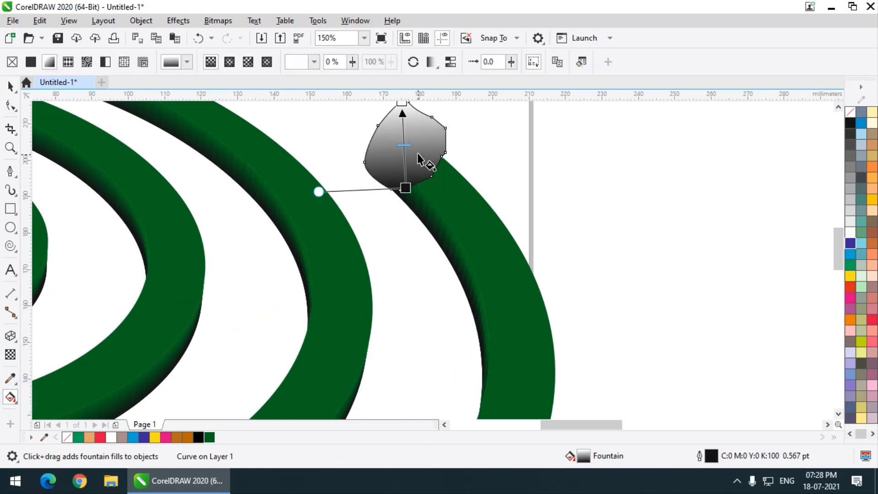
click(406, 189)
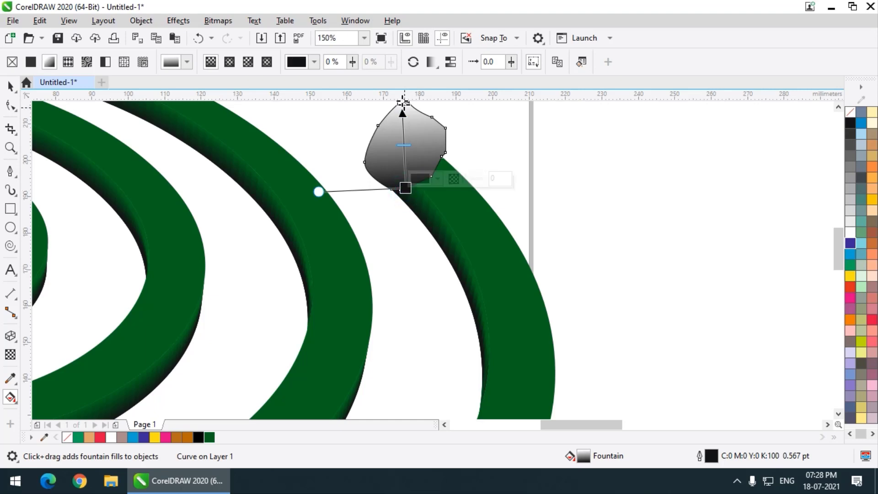
Change the gradient's white end to a bright orange-red and remove the tip shape's outline
scroll(396, 160, down, 2)
click(403, 150)
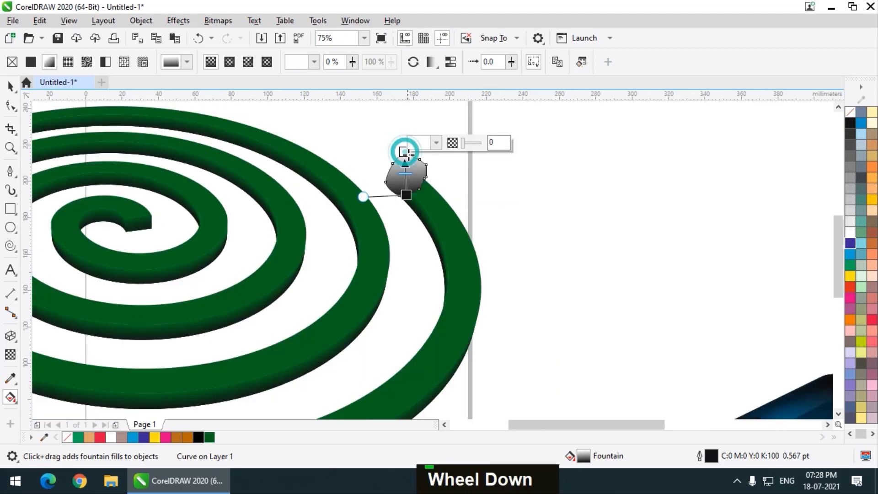
click(432, 143)
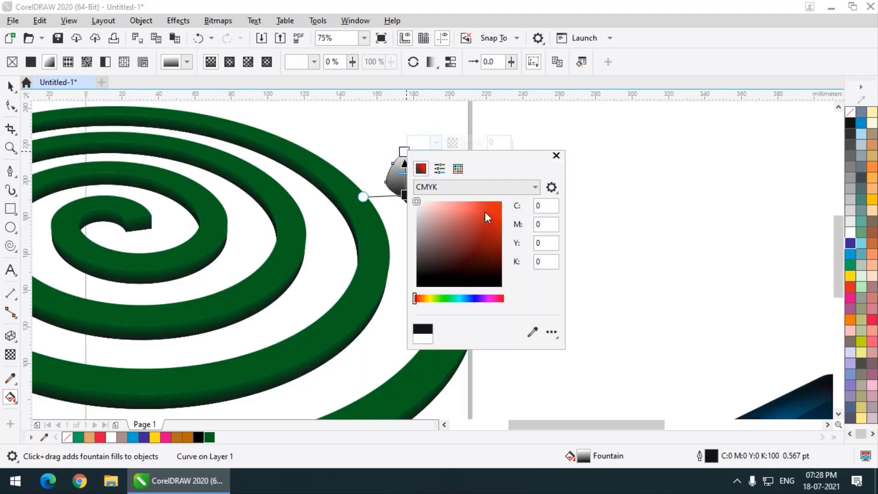
click(493, 231)
click(498, 217)
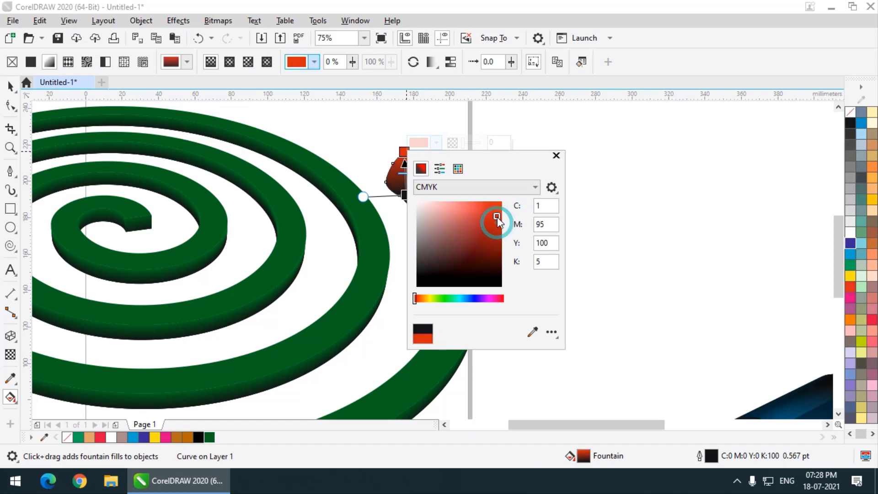
click(496, 212)
double_click(9, 86)
right_click(852, 113)
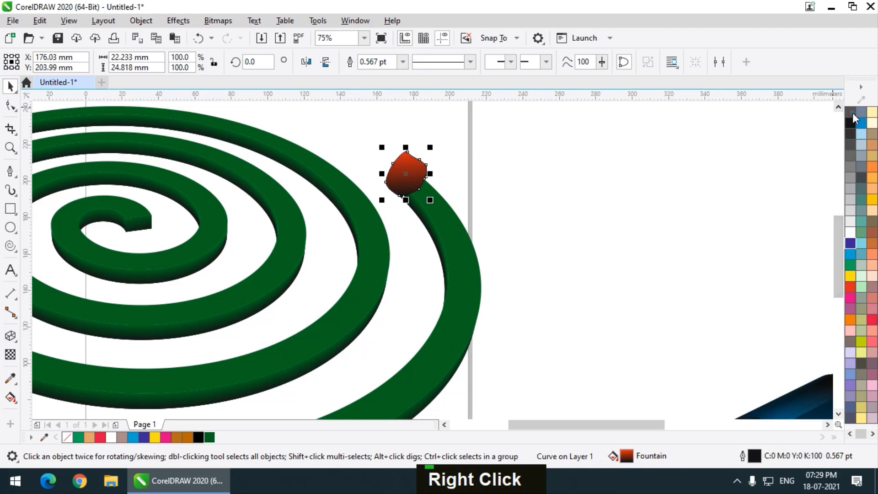
click(383, 169)
Select all nodes of the red tip shape and convert its segments to curves
scroll(383, 169, up, 2)
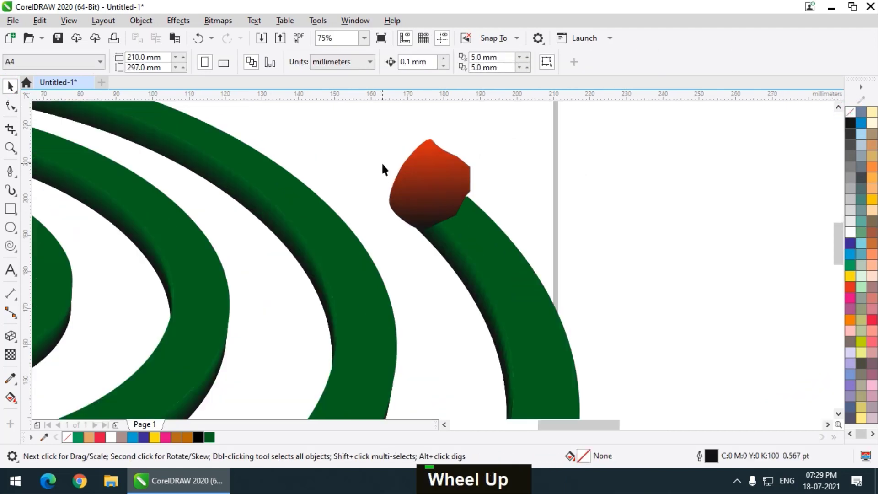
click(429, 207)
scroll(469, 204, up, 2)
key(ctrl+a)
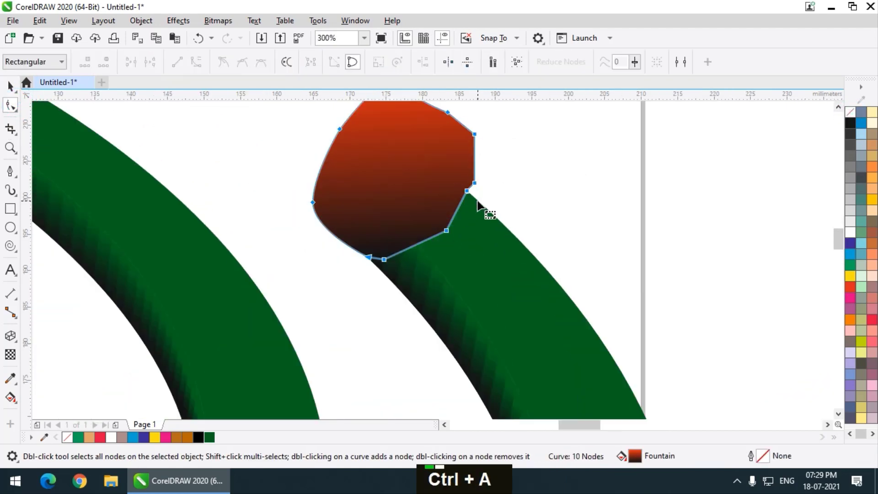
click(197, 64)
click(589, 177)
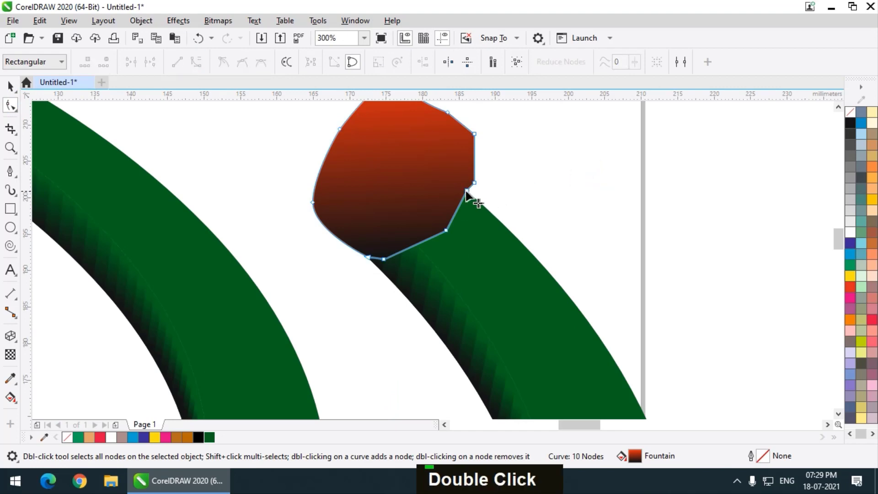
Move the tip's lower-right node onto the spiral's outer edge and delete the middle node of its lower edge
drag(466, 191, 472, 196)
drag(446, 231, 435, 224)
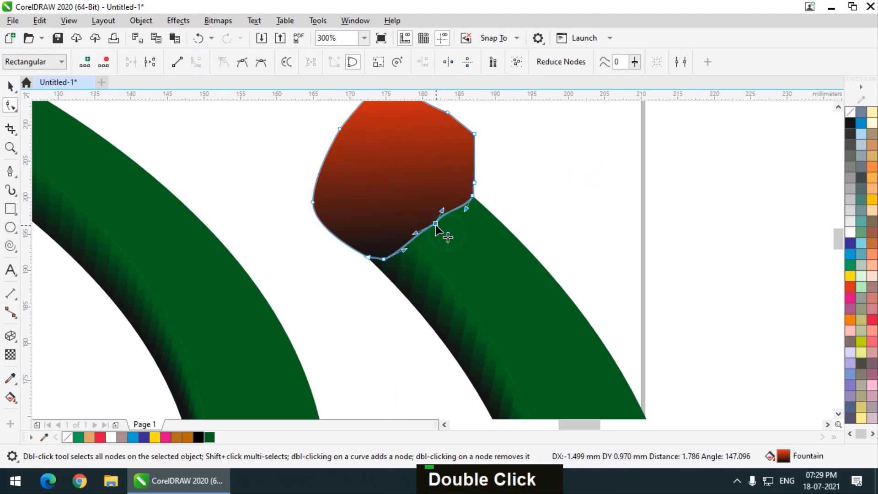
double_click(435, 224)
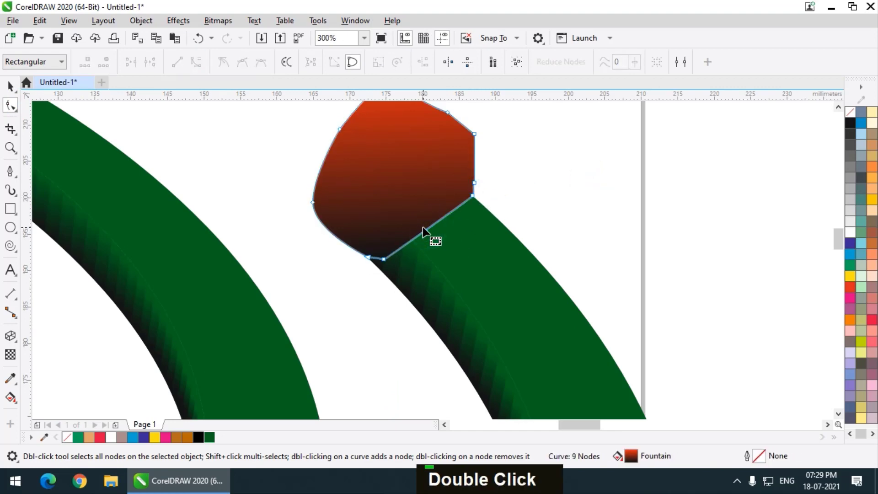
Reshape the tip's lower edge into a wavy contour across the spiral by adding and moving nodes and deleting the bottom one
drag(384, 260, 439, 222)
double_click(415, 237)
double_click(438, 214)
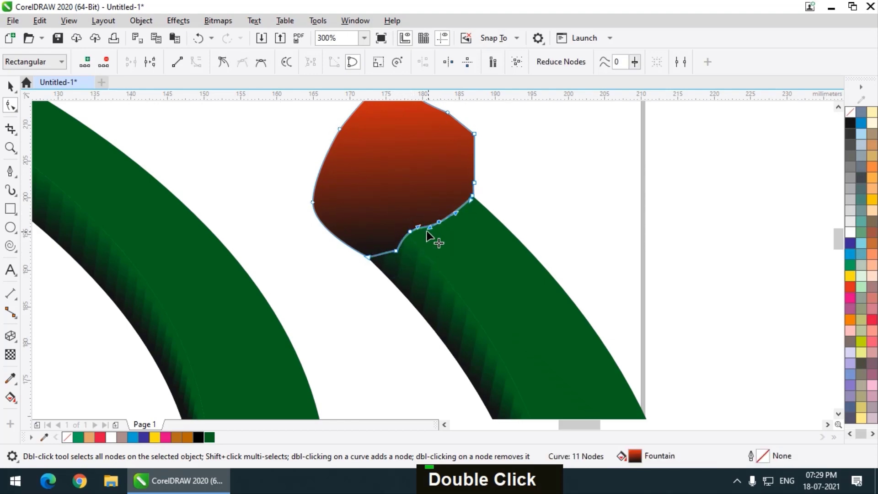
double_click(396, 251)
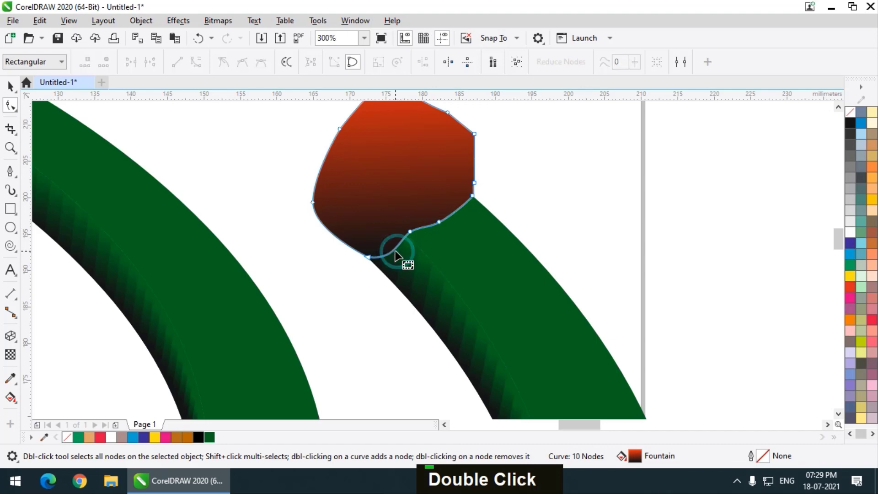
double_click(455, 211)
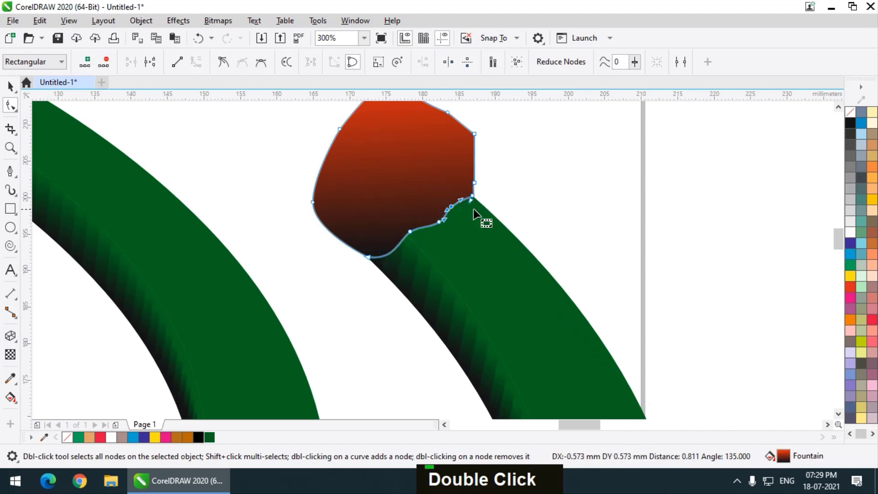
click(11, 86)
scroll(499, 196, down, 2)
click(520, 186)
scroll(506, 179, down, 1)
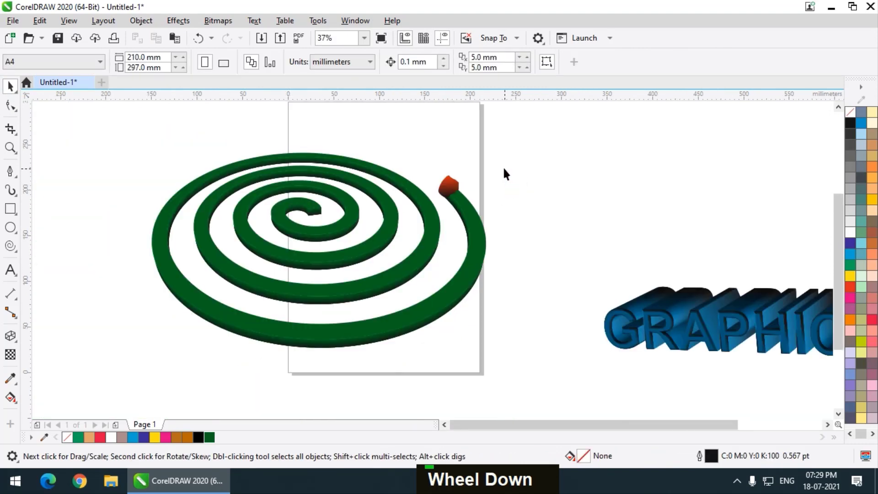
Move the whole coil with its red tip slightly right and place the extruded GRAPHICS text below the coil's lower right side
scroll(450, 184, up, 1)
scroll(482, 176, down, 1)
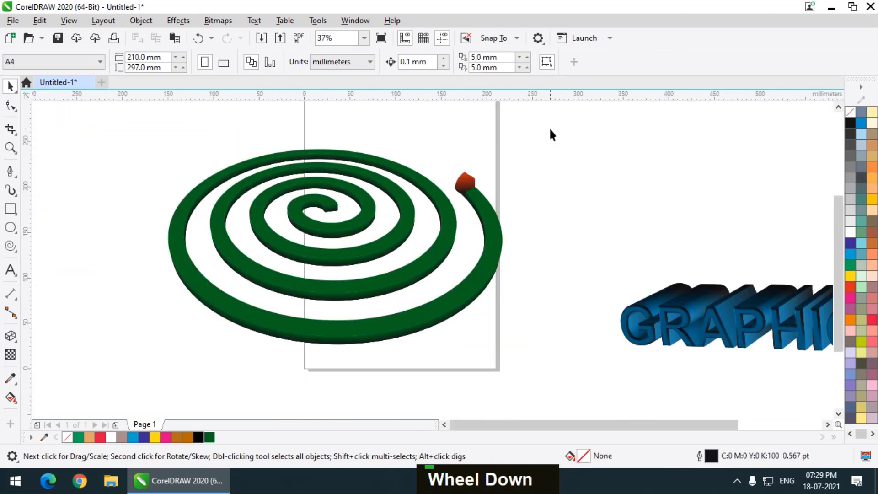
drag(550, 129, 139, 373)
drag(351, 232, 381, 232)
click(582, 199)
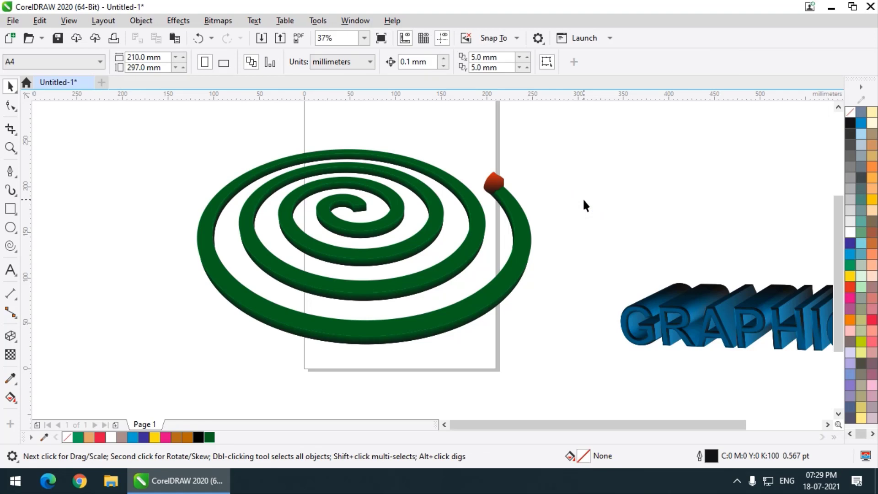
drag(678, 308, 613, 337)
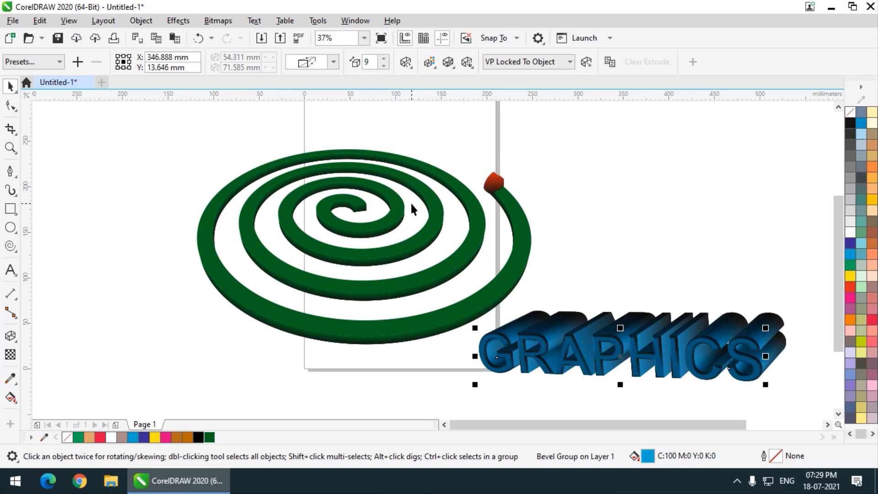
click(603, 256)
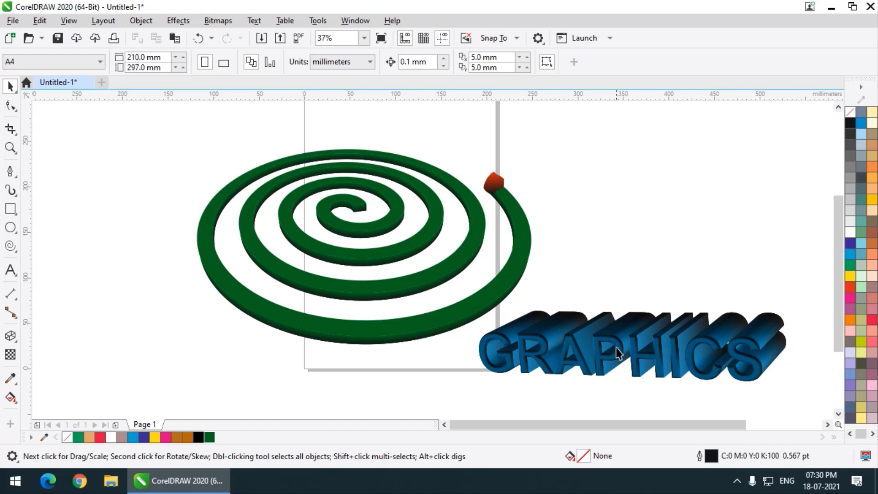
drag(616, 347, 670, 212)
right_click(671, 211)
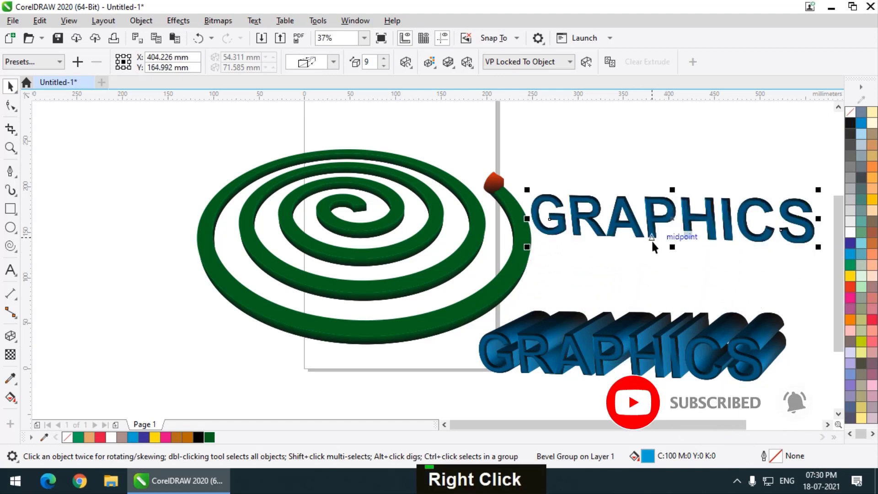
key(Delete)
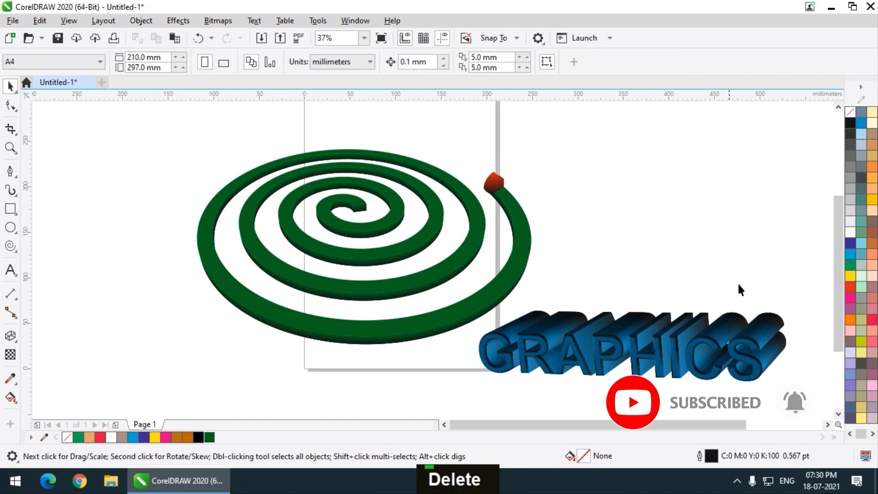
Select the complete blue extruded GRAPHICS text and place a duplicate of it above the original, right of the coil
drag(814, 274, 460, 363)
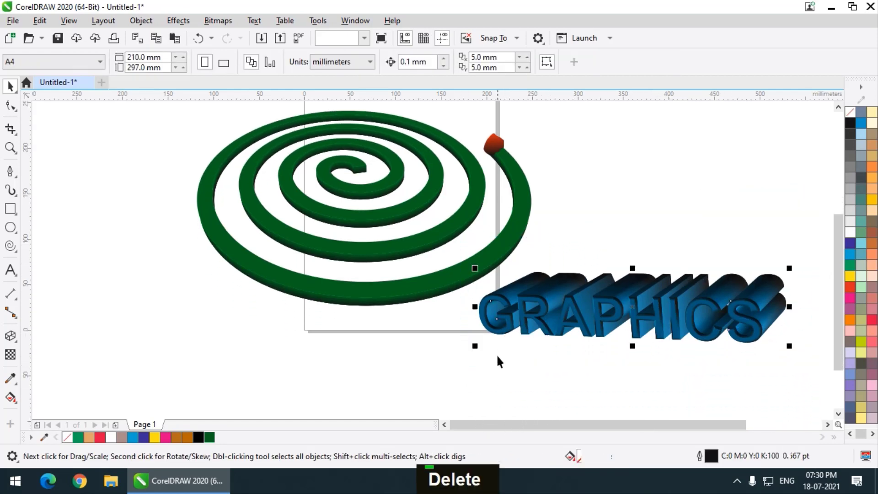
scroll(495, 354, down, 1)
scroll(569, 350, up, 1)
drag(598, 359, 646, 232)
right_click(645, 231)
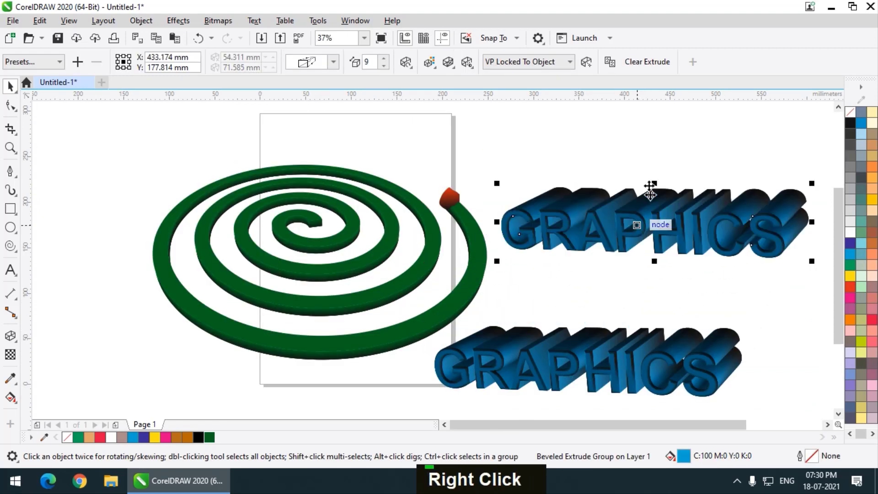
Recolour the upper GRAPHICS copy red (C:0 M:100 Y:60 K:0) and move it slightly down towards the blue text
click(636, 157)
click(637, 225)
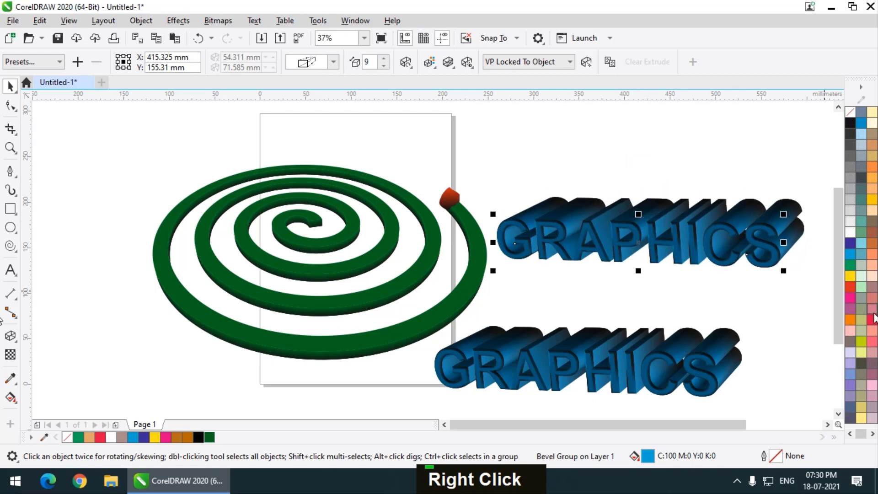
click(871, 315)
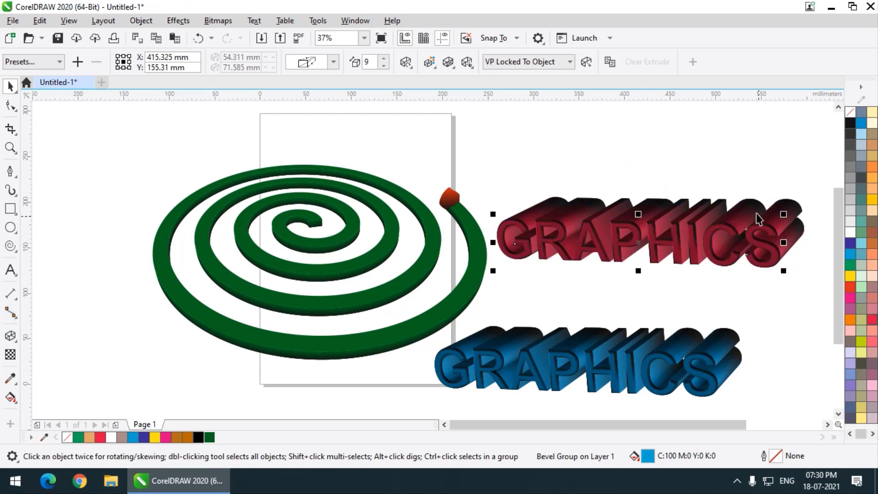
drag(654, 225, 648, 251)
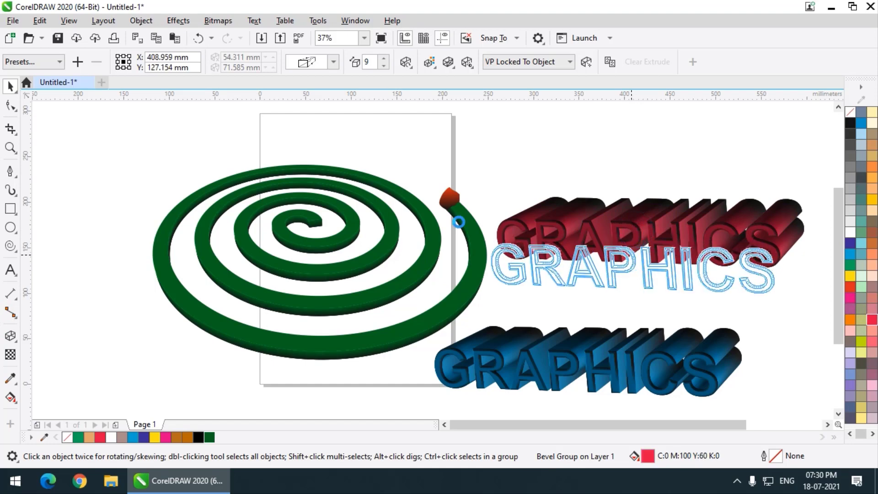
Move the extruded red circle to the left side of the coil, so it sits beside the coil's outer edge
scroll(459, 226, down, 2)
drag(692, 229, 265, 247)
click(10, 147)
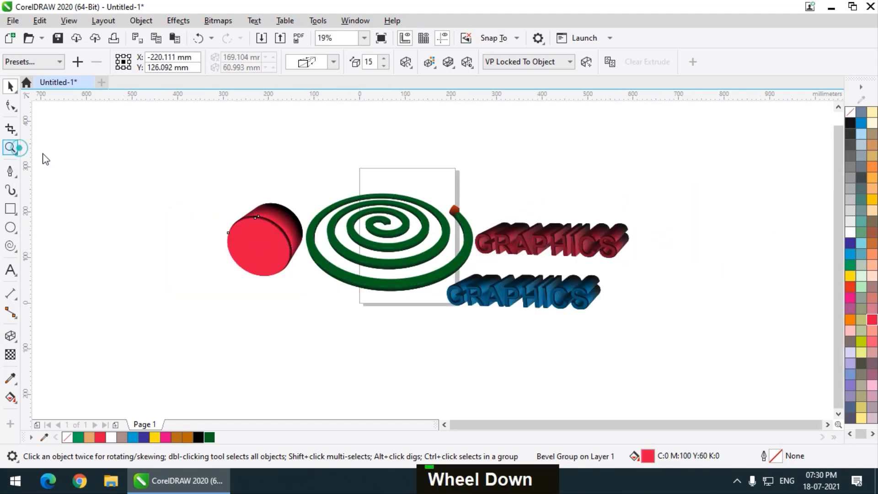
drag(195, 173, 690, 342)
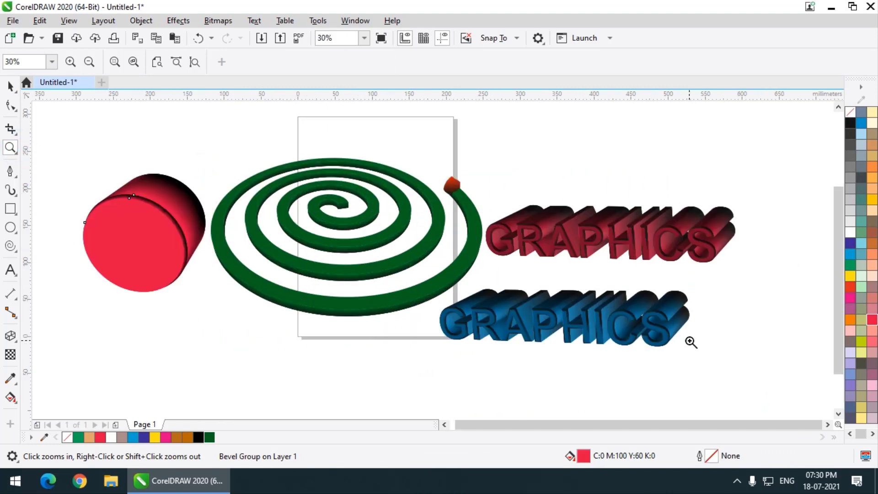
drag(53, 141, 769, 374)
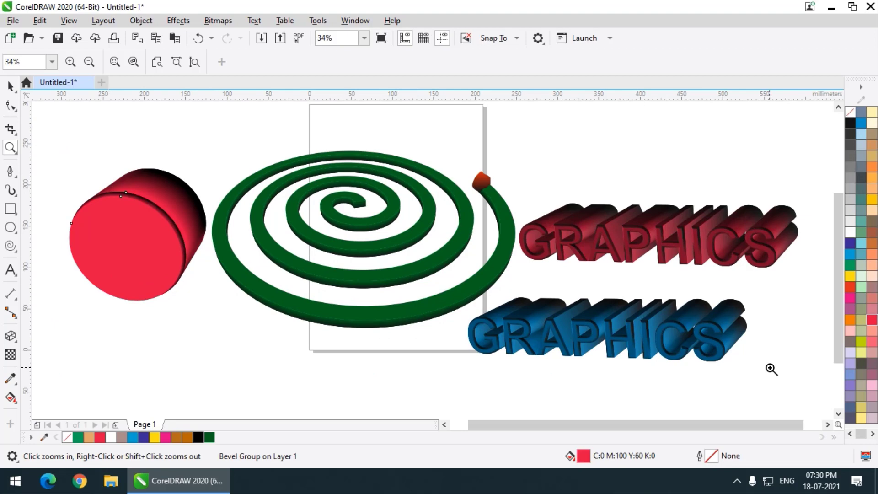